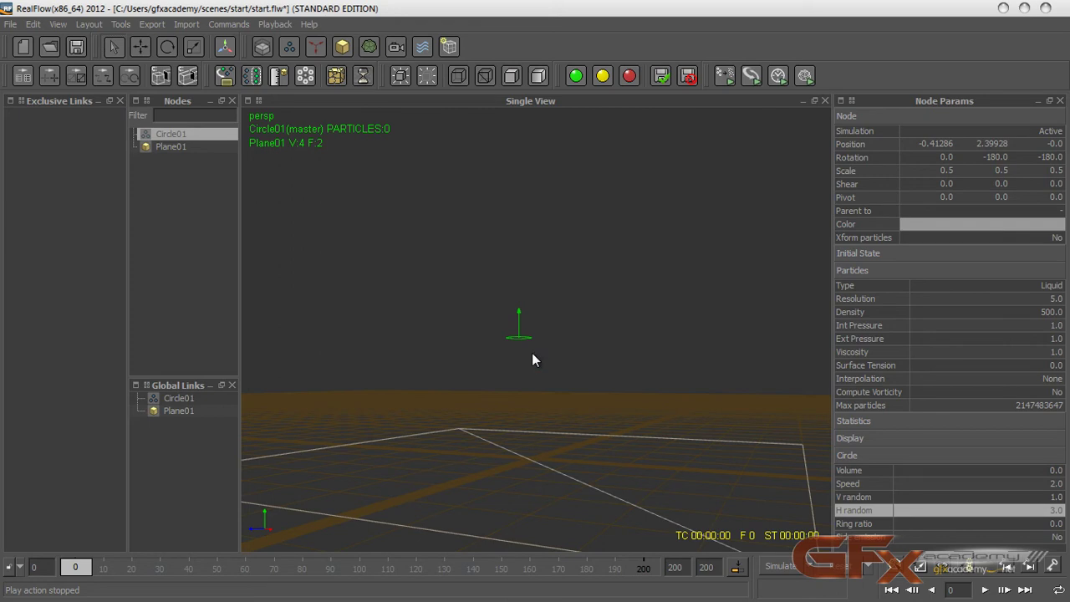
# Run a short test simulation of the circle emitter, stop it and reset the scene
pyautogui.click(776, 570)
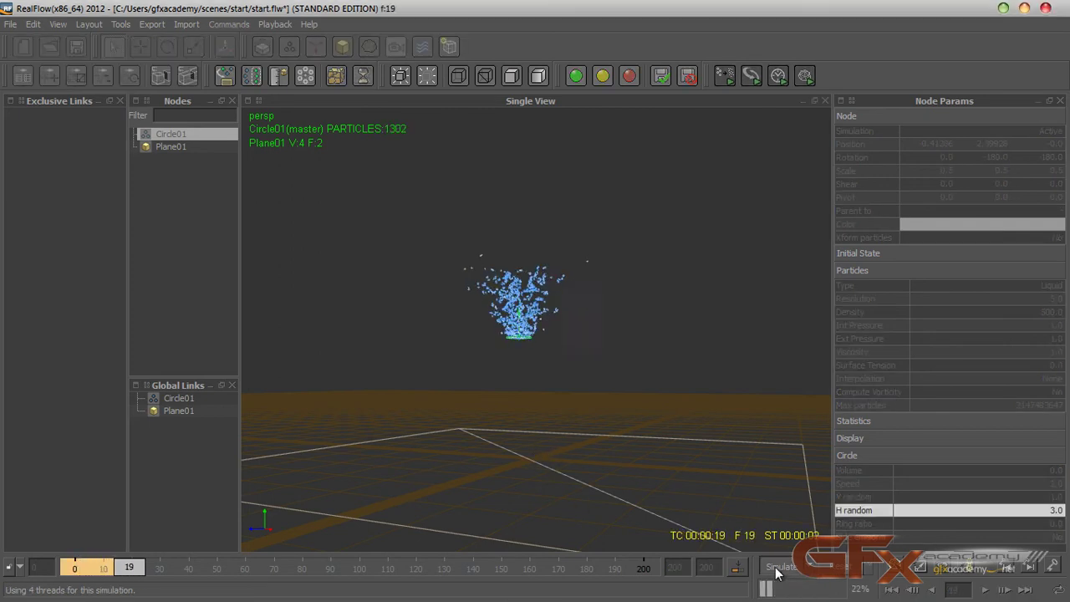
pyautogui.click(776, 570)
pyautogui.click(836, 569)
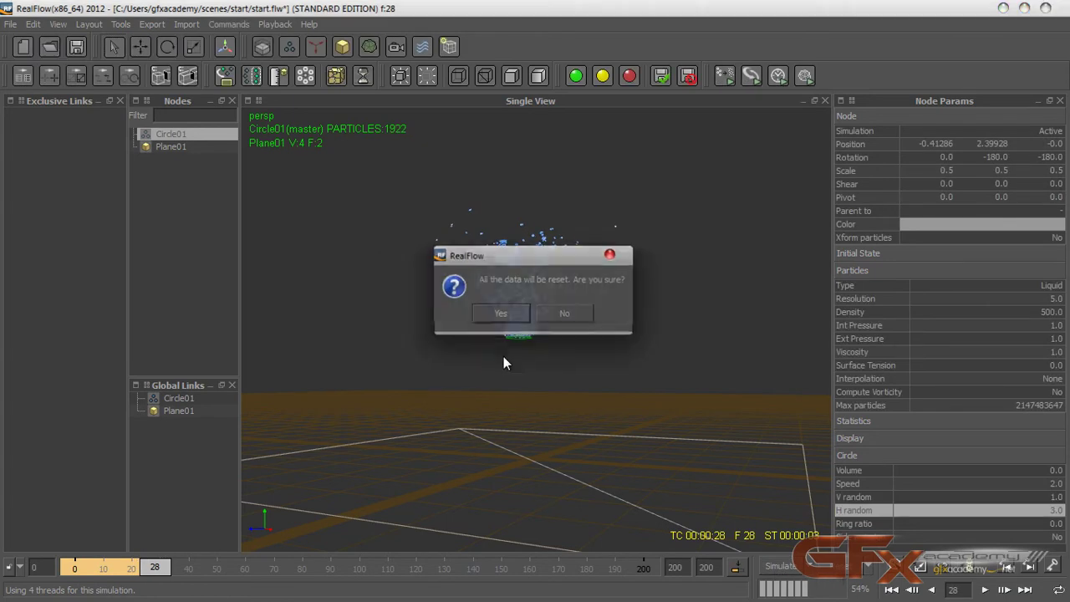
pyautogui.click(507, 314)
# Set the circle emitter's density to 1000 and test it with a short simulation run, resetting the scene at the end
pyautogui.click(998, 311)
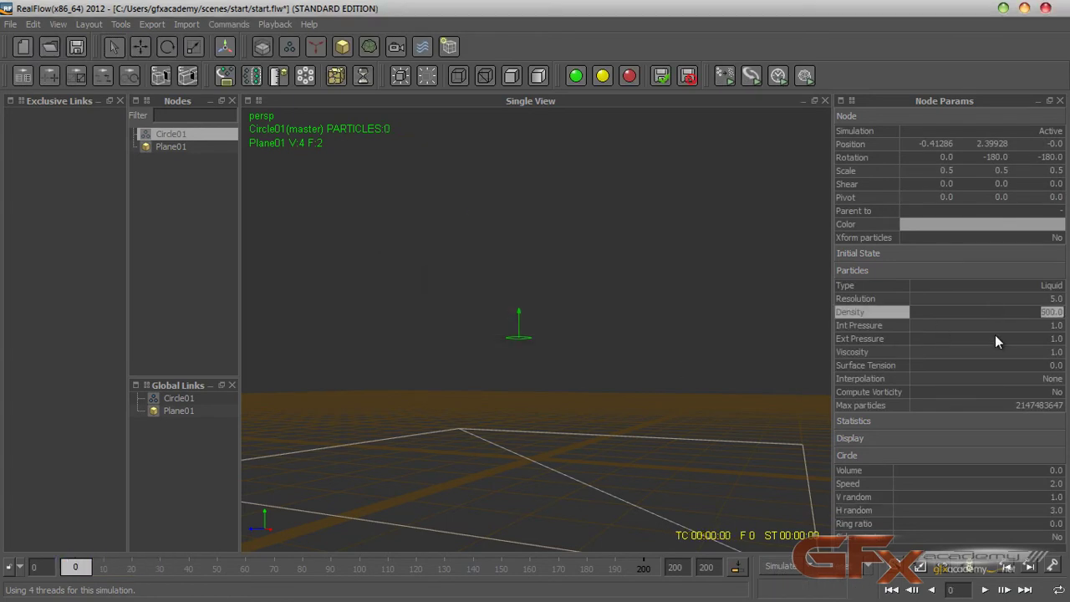
pyautogui.write('1000')
pyautogui.press('Return')
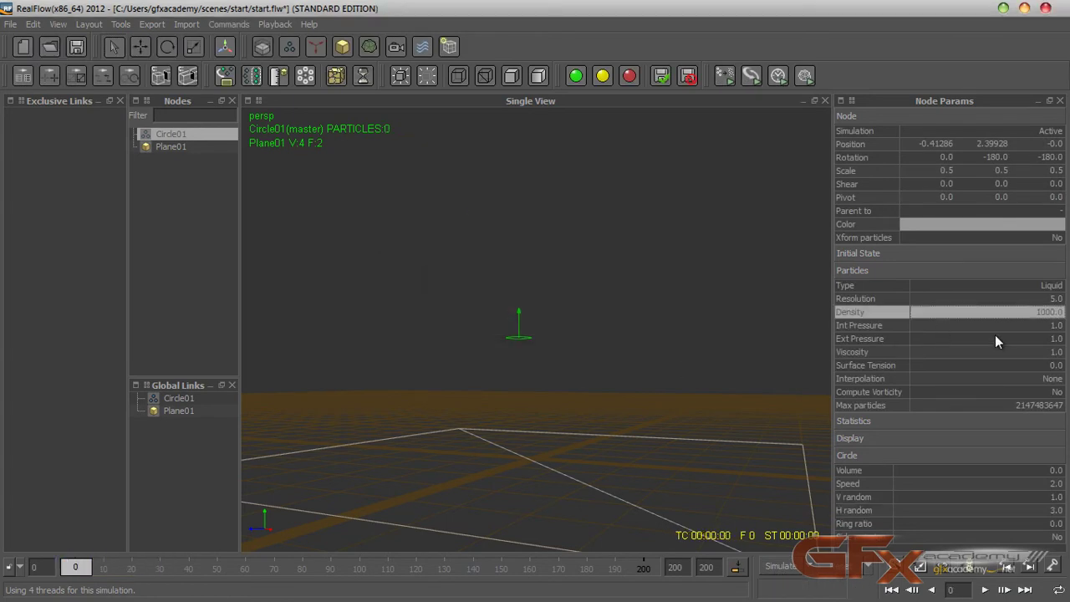
pyautogui.click(786, 567)
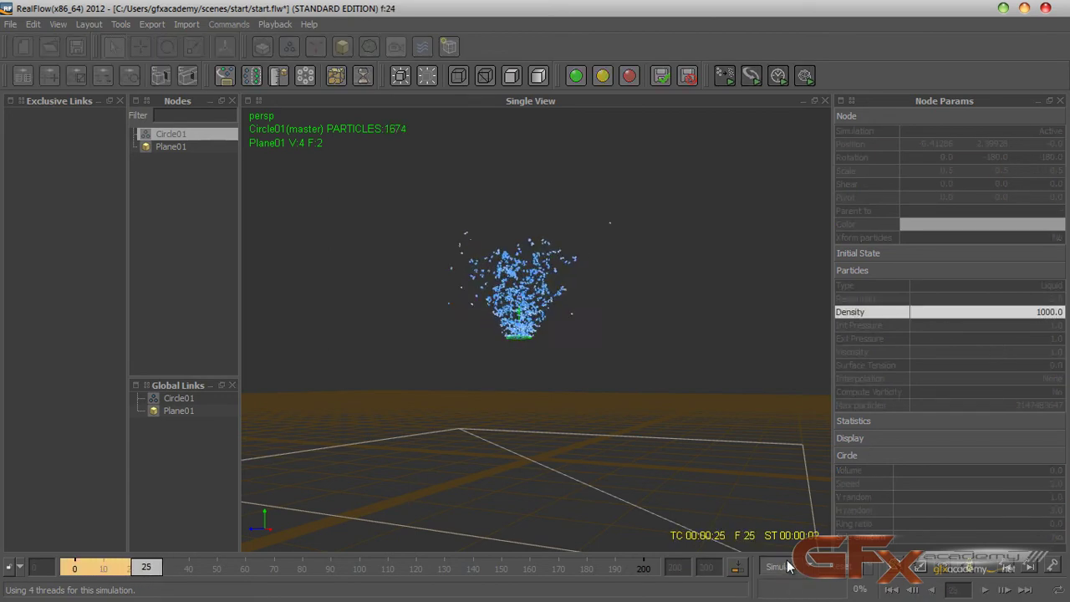
pyautogui.click(793, 568)
pyautogui.click(824, 566)
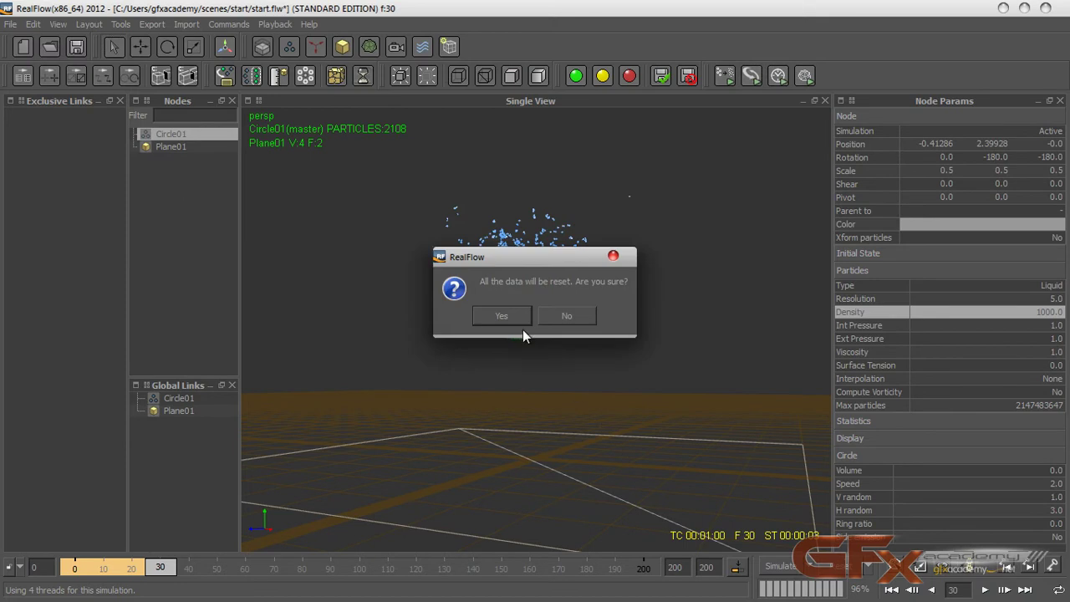
pyautogui.click(490, 313)
# Set the circle emitter's particle resolution to 10 and its external pressure to 5
pyautogui.click(1056, 299)
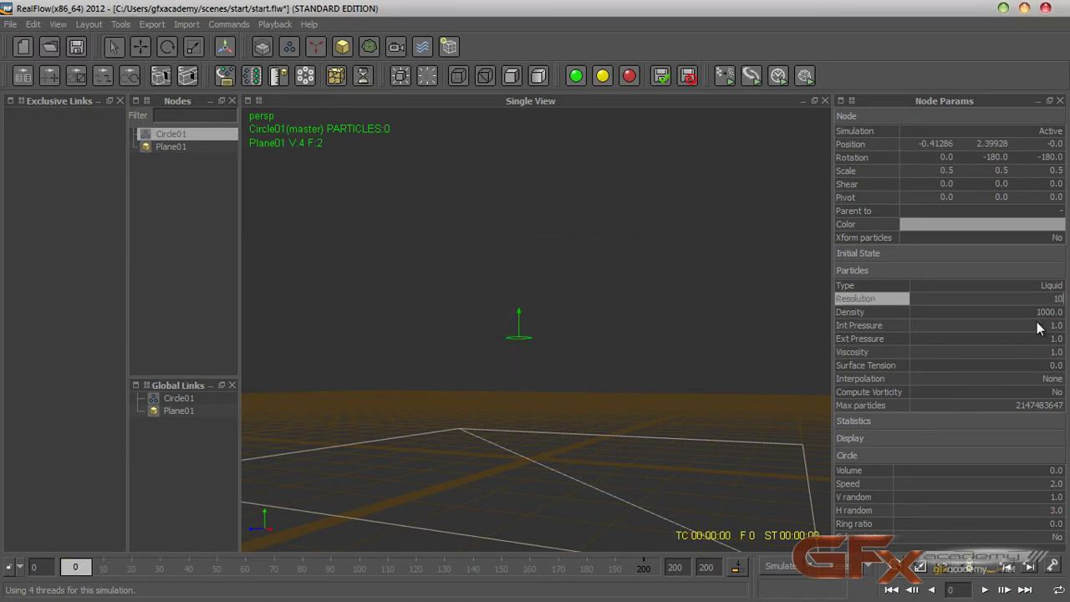
pyautogui.press('Return')
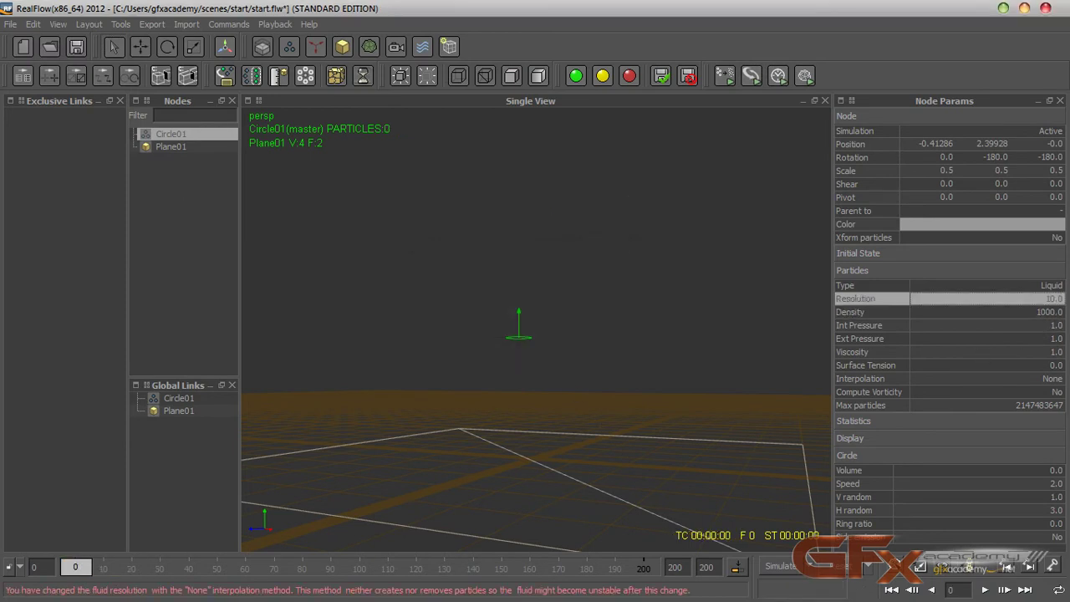
pyautogui.click(1024, 338)
pyautogui.write('5')
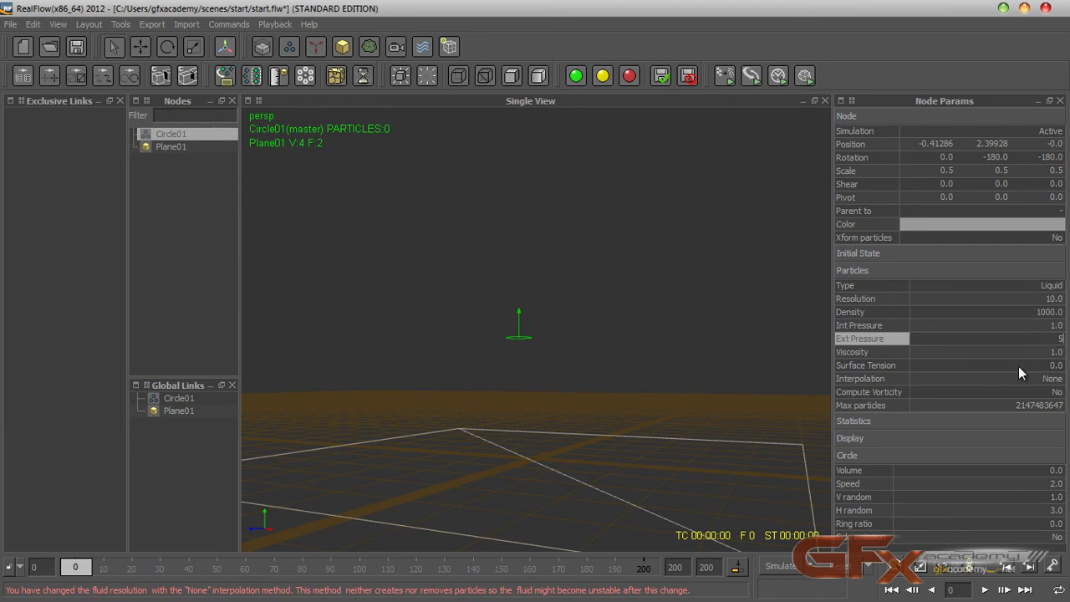
pyautogui.press('Return')
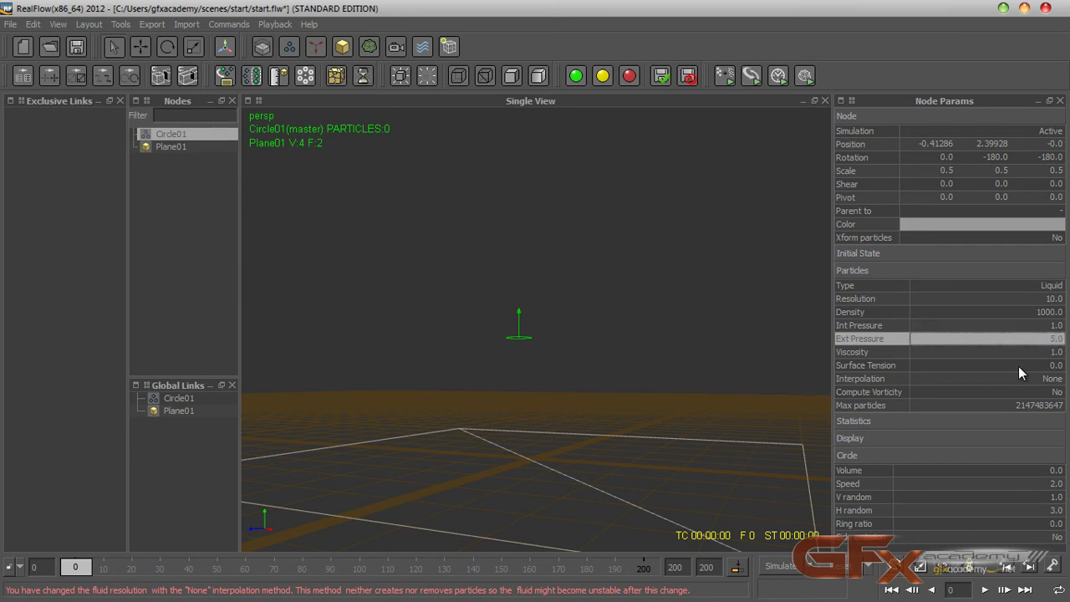
# Simulate about 30 frames to check the denser particle emission, then stop and reset the scene
pyautogui.click(779, 568)
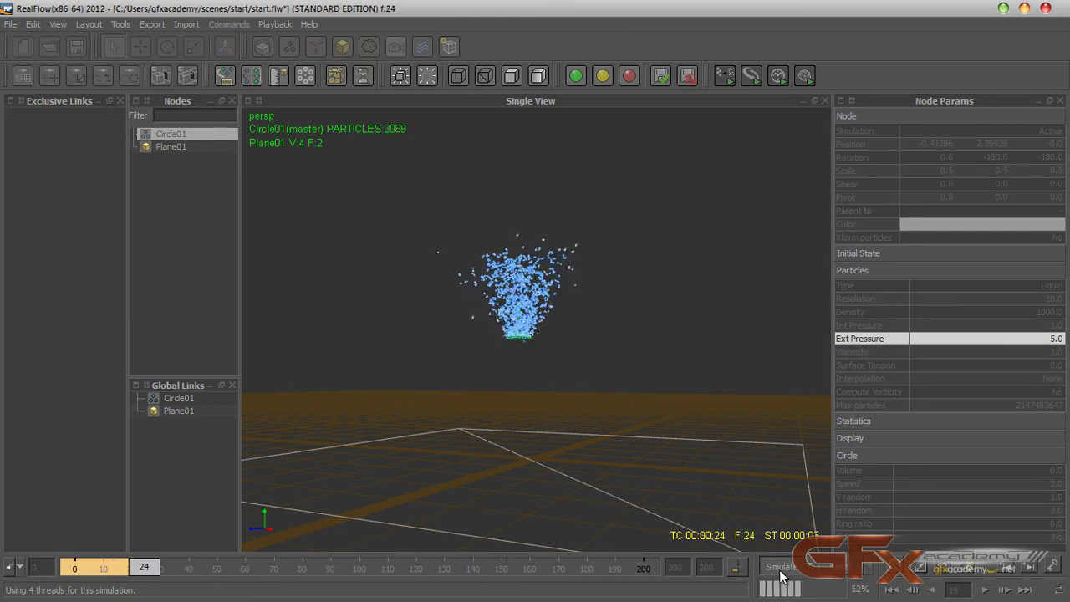
pyautogui.click(793, 569)
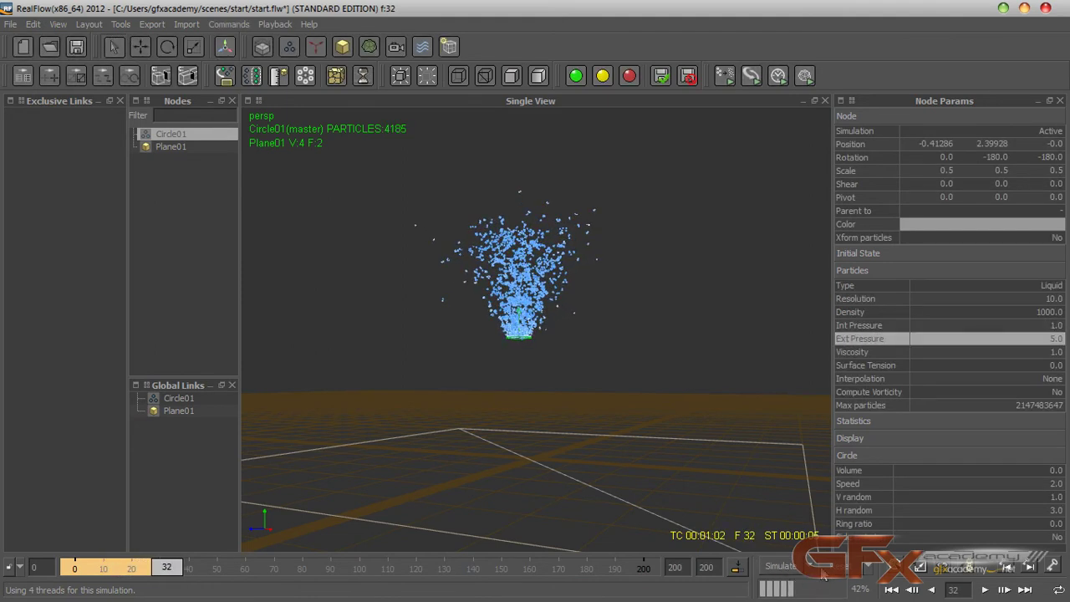
pyautogui.click(845, 569)
pyautogui.click(497, 318)
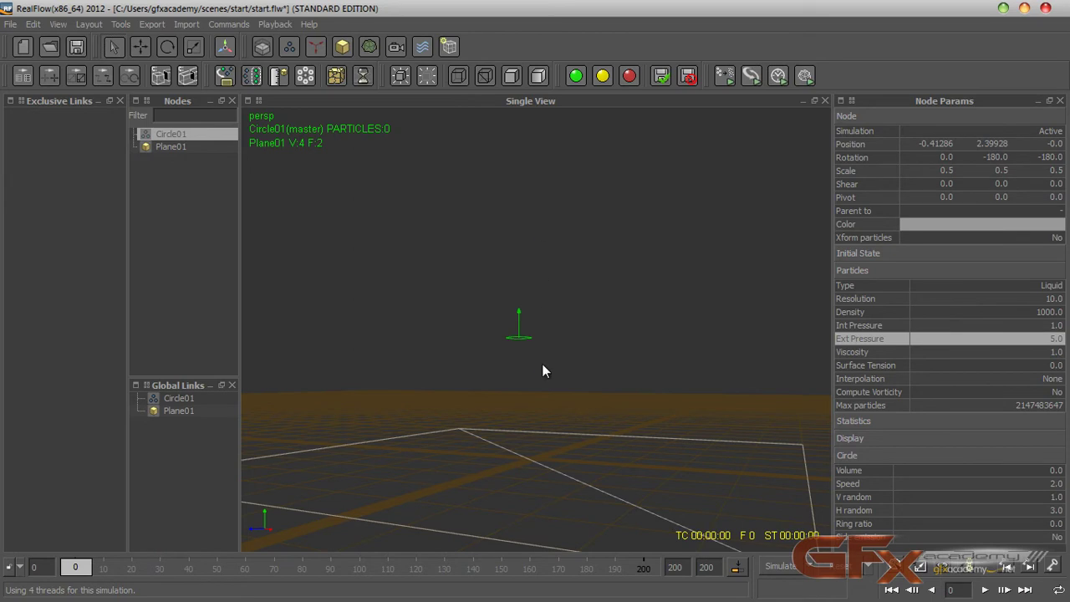
# Set the circle emitter's speed to 3 and test it with a short simulation run, resetting the scene at the end
pyautogui.click(976, 486)
pyautogui.write('3')
pyautogui.press('Return')
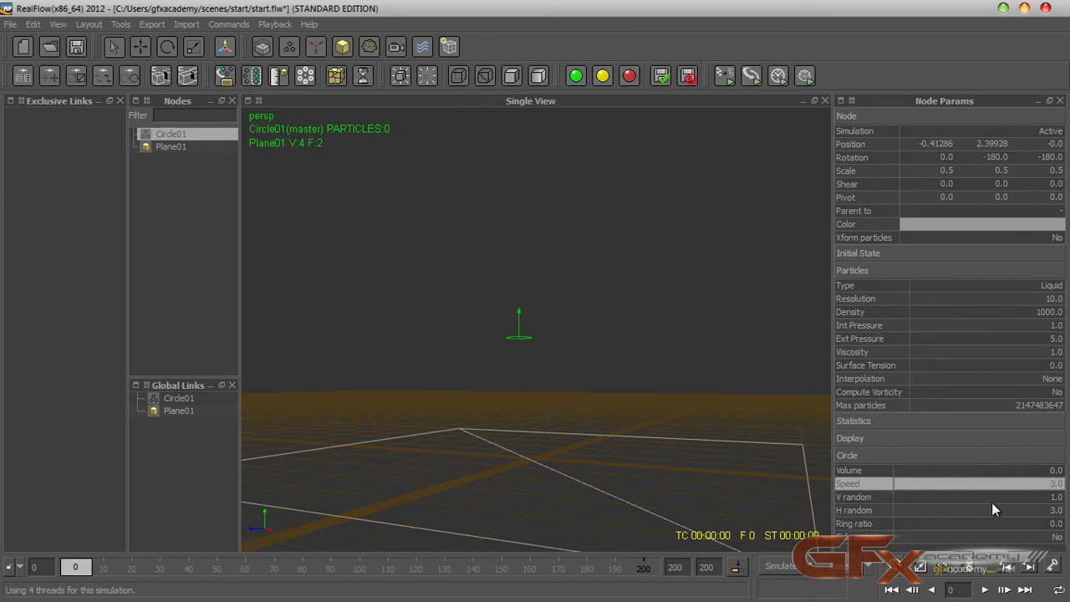
pyautogui.click(770, 569)
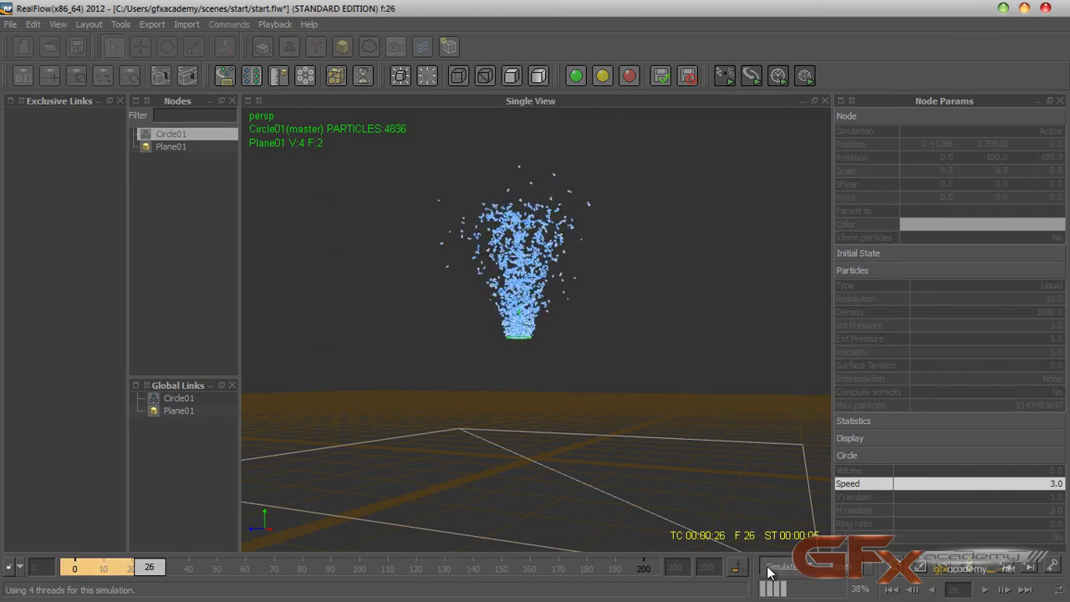
pyautogui.click(769, 569)
pyautogui.click(838, 573)
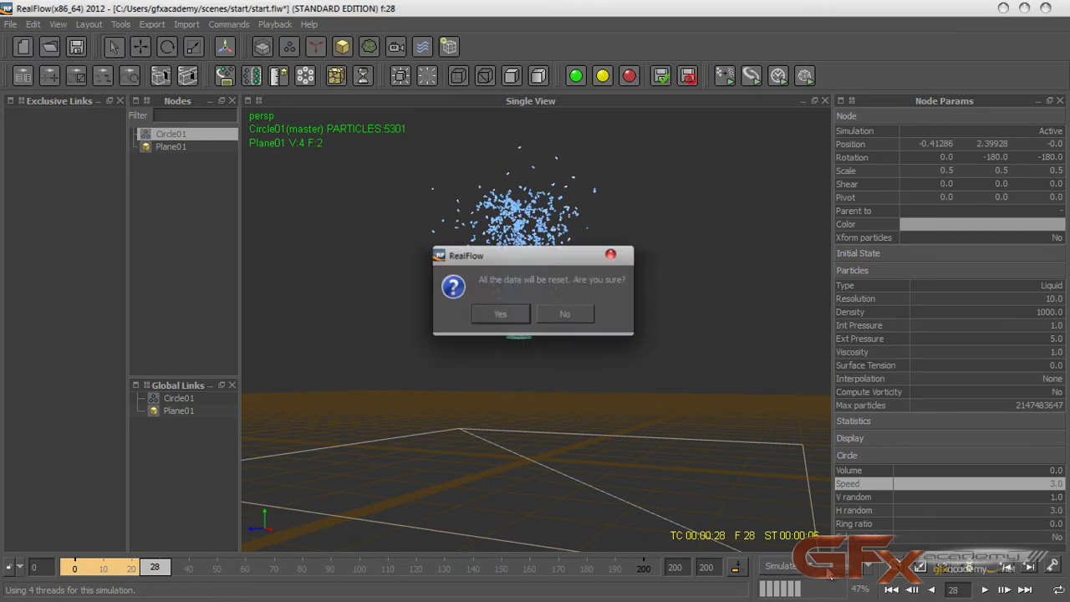
pyautogui.click(508, 315)
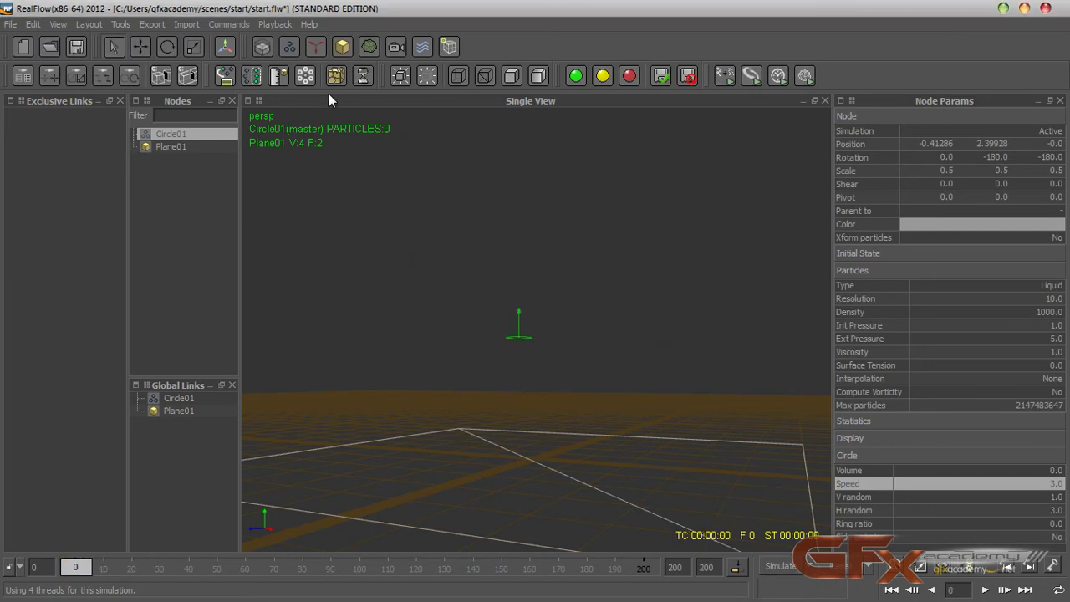
# Add a Gravity daemon to the scene and test its effect with a simulation run, resetting the scene at the end
pyautogui.click(315, 47)
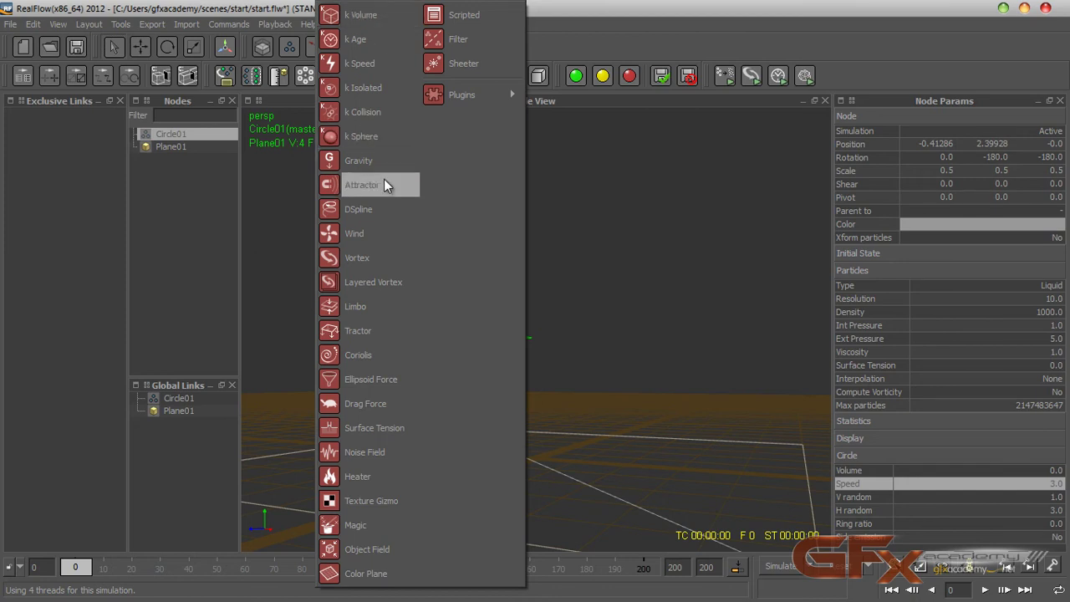
pyautogui.click(360, 163)
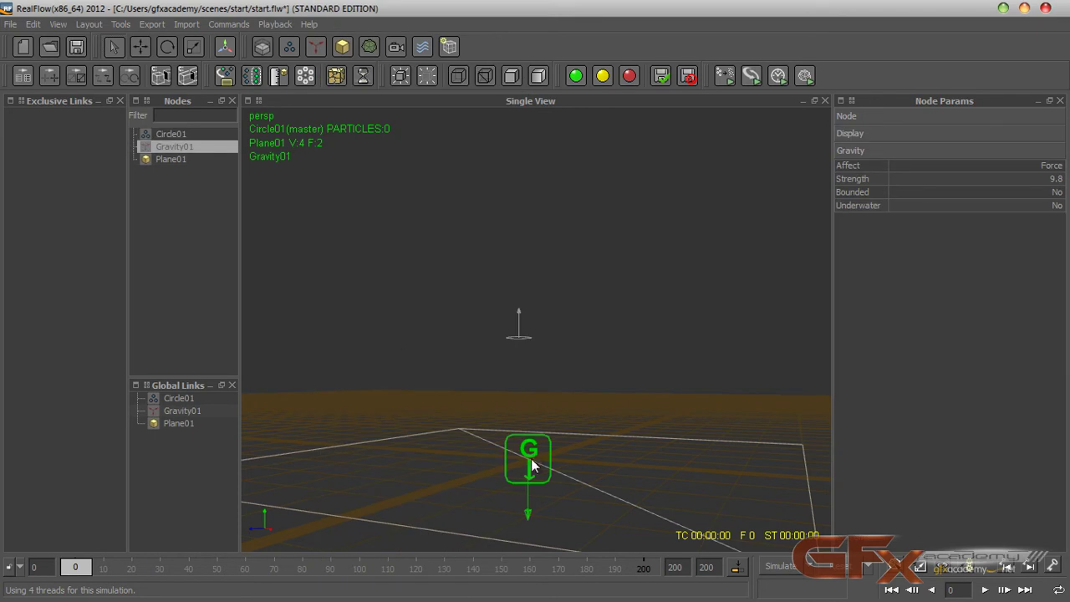
pyautogui.click(775, 568)
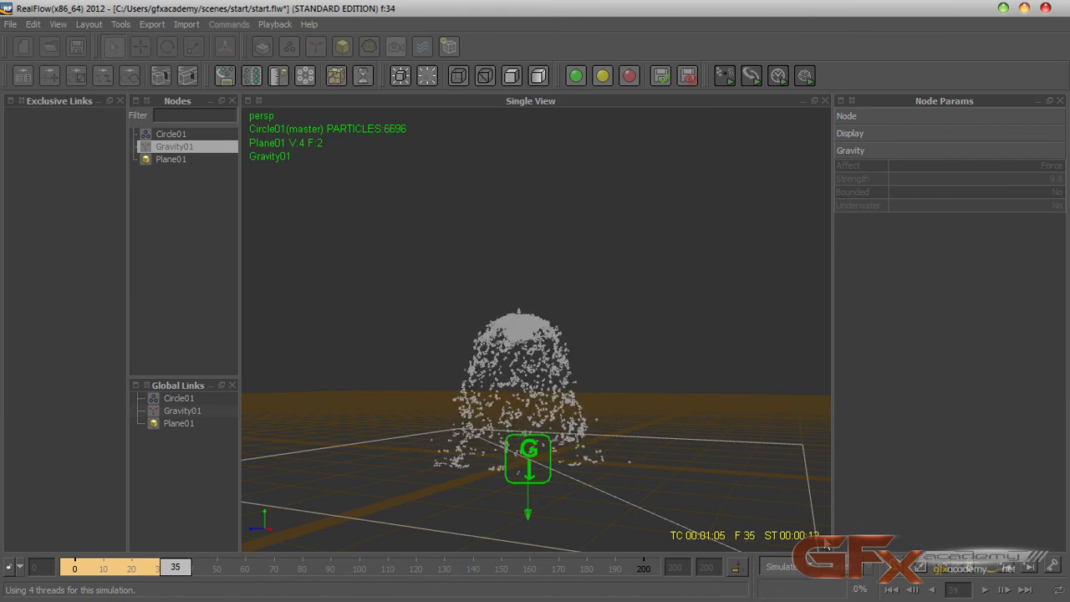
pyautogui.click(786, 567)
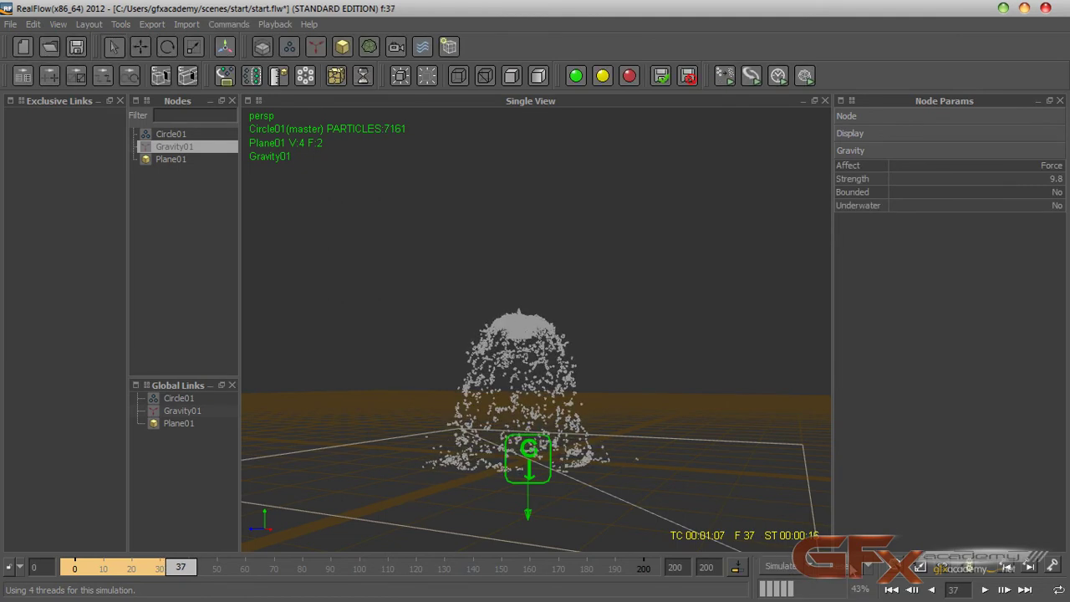
pyautogui.click(847, 569)
pyautogui.click(497, 311)
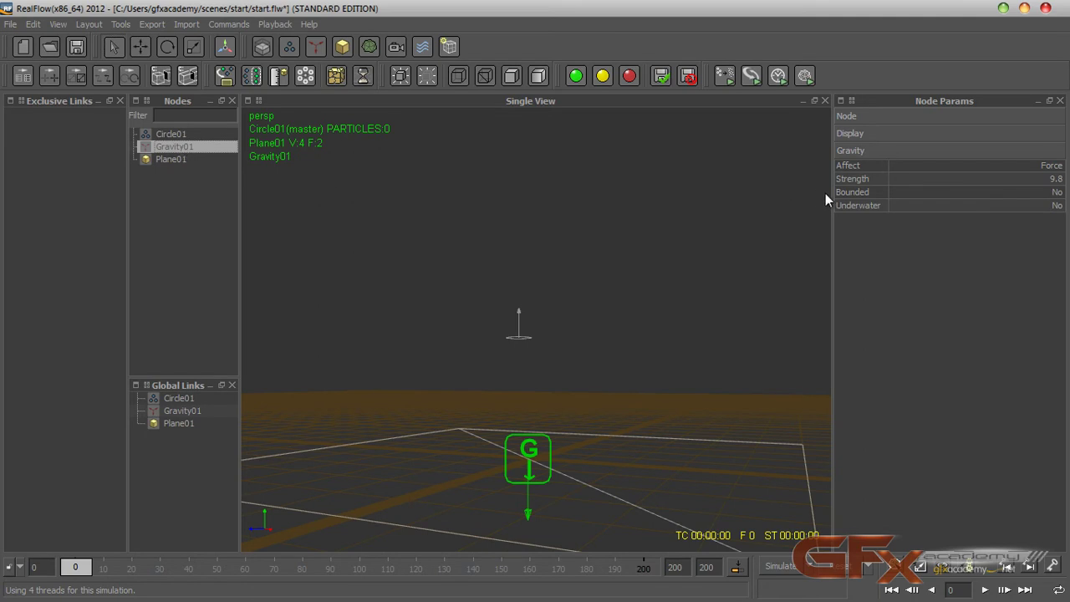
# Set the Gravity daemon's strength to 2
pyautogui.click(917, 178)
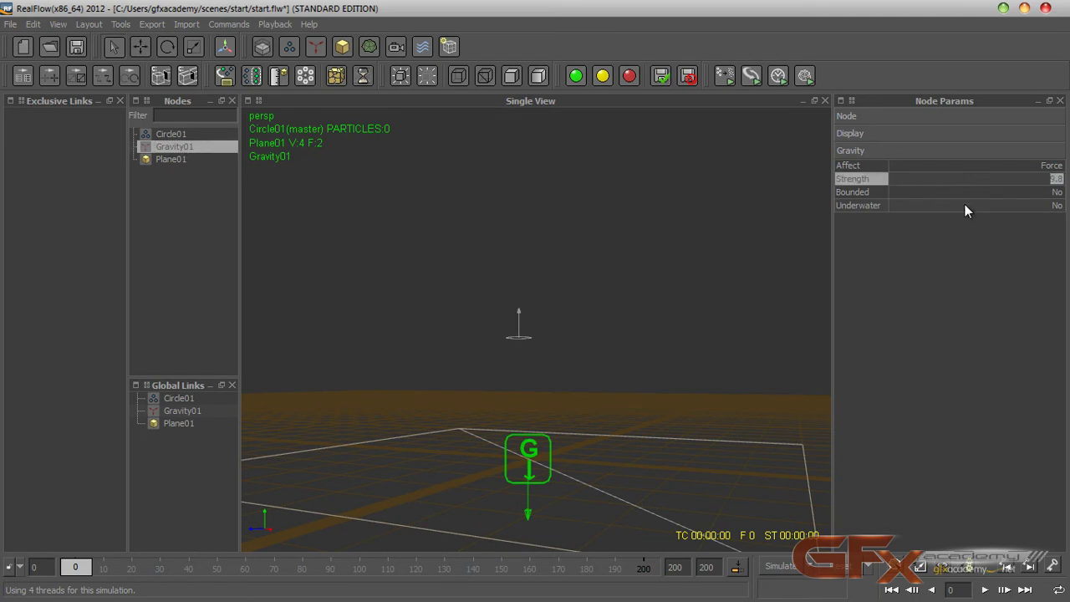
pyautogui.write('2')
pyautogui.press('Return')
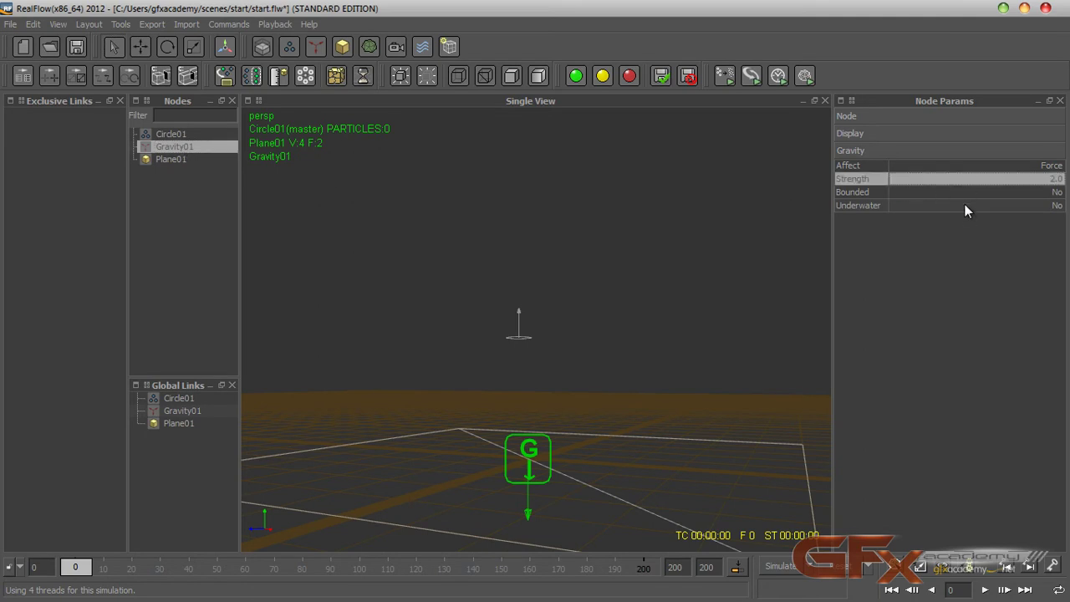
# Simulate the particles to about frame 93, inspecting them from different angles, and play the result back from the first frame
pyautogui.click(776, 569)
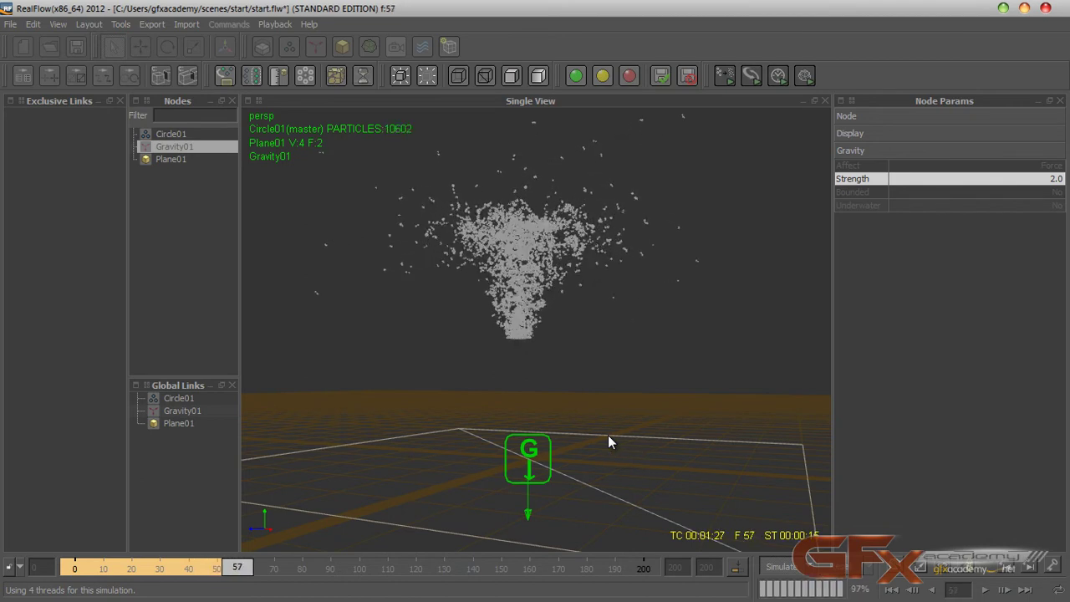
pyautogui.keyDown('alt'); pyautogui.moveTo(575, 386); pyautogui.dragTo(566, 435); pyautogui.keyUp('alt')
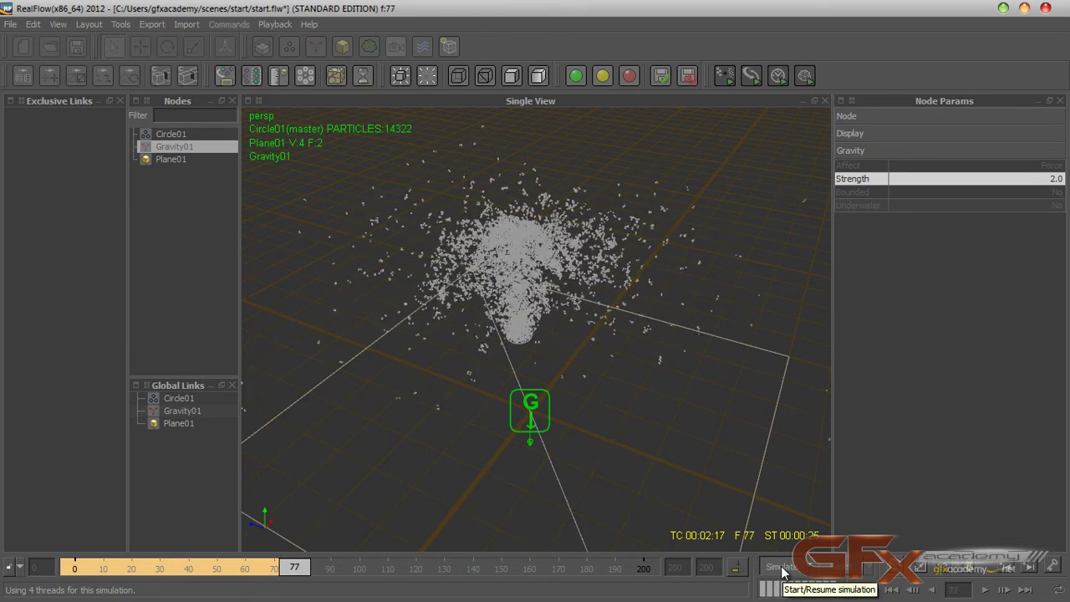
pyautogui.keyDown('alt'); pyautogui.moveTo(687, 506); pyautogui.dragTo(644, 363); pyautogui.keyUp('alt')
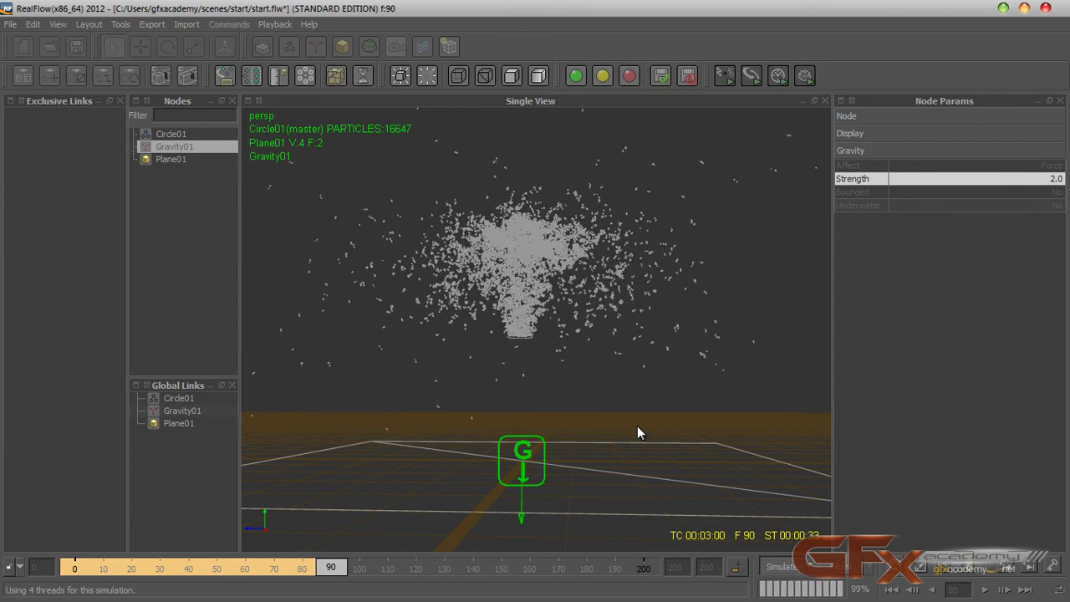
pyautogui.click(783, 567)
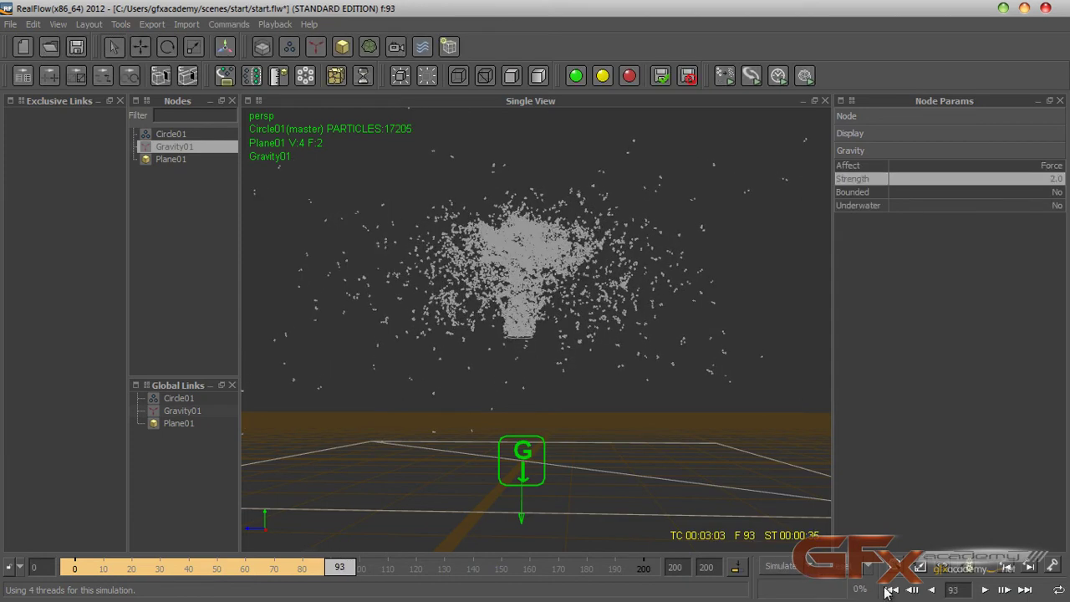
pyautogui.click(892, 589)
pyautogui.click(987, 589)
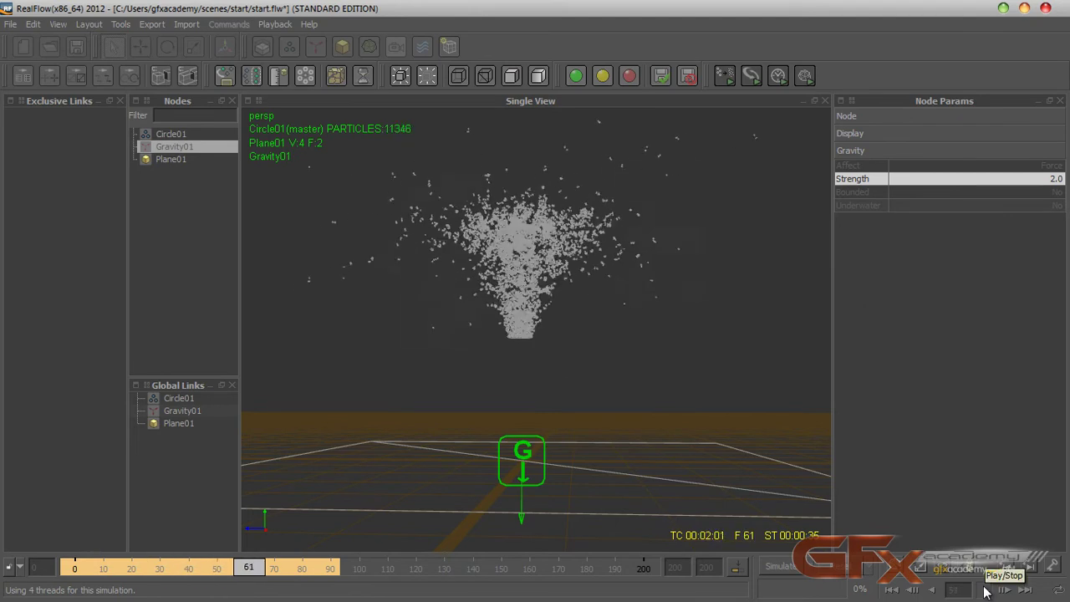
pyautogui.click(988, 590)
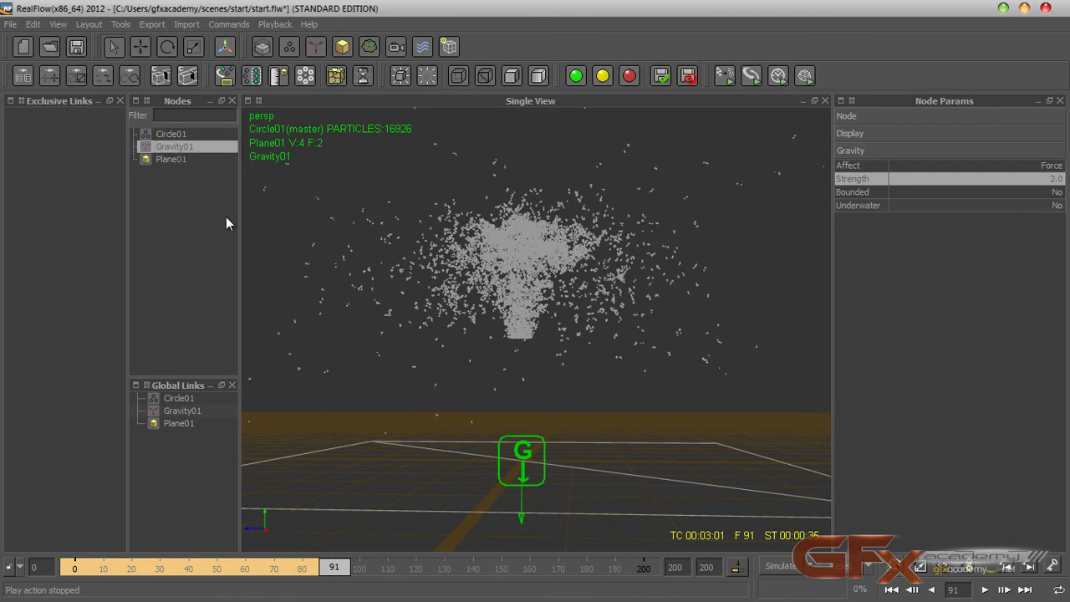
# Set the circle emitter's speed to 6 and reset the simulation data
pyautogui.click(172, 134)
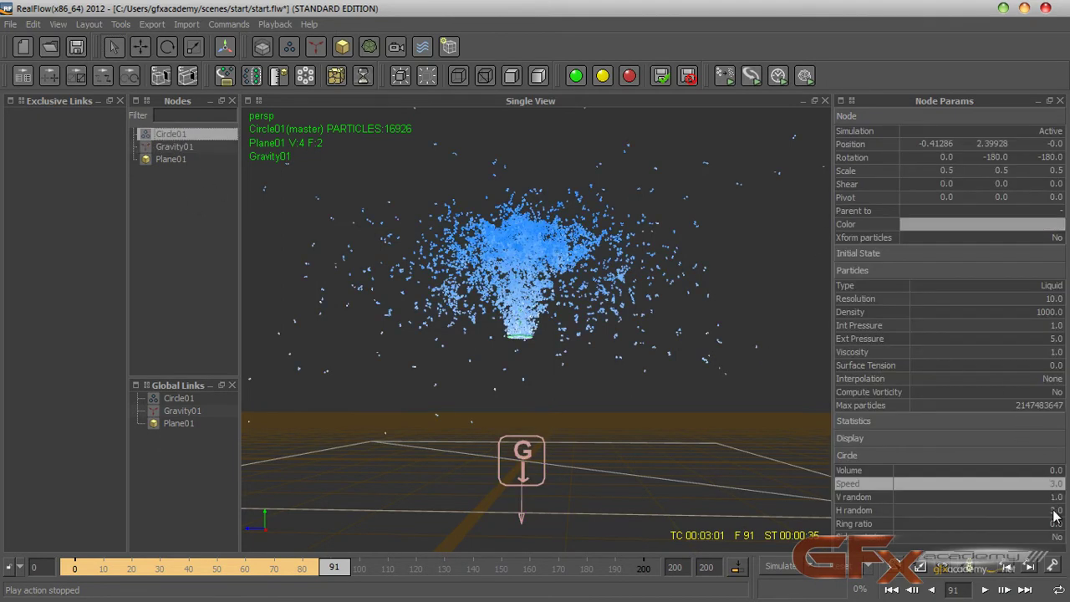
pyautogui.doubleClick(1044, 484)
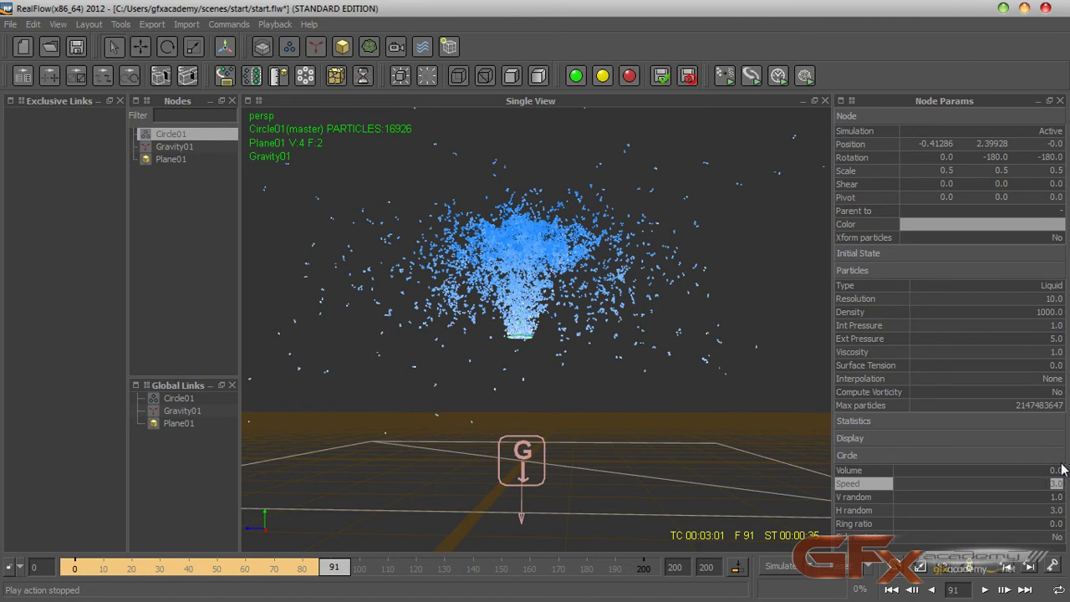
pyautogui.press('Return')
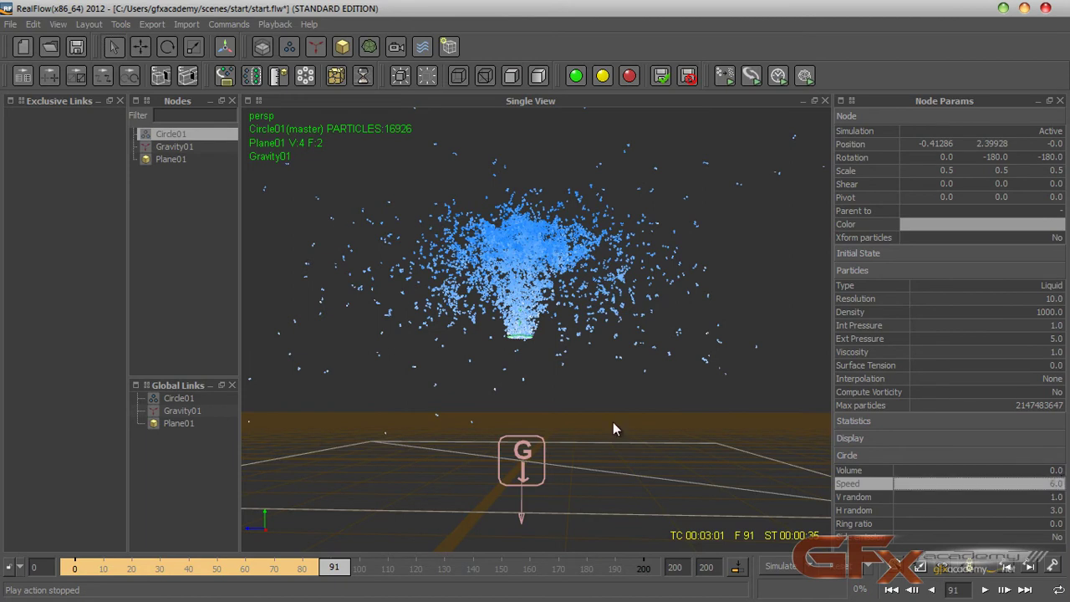
pyautogui.click(838, 575)
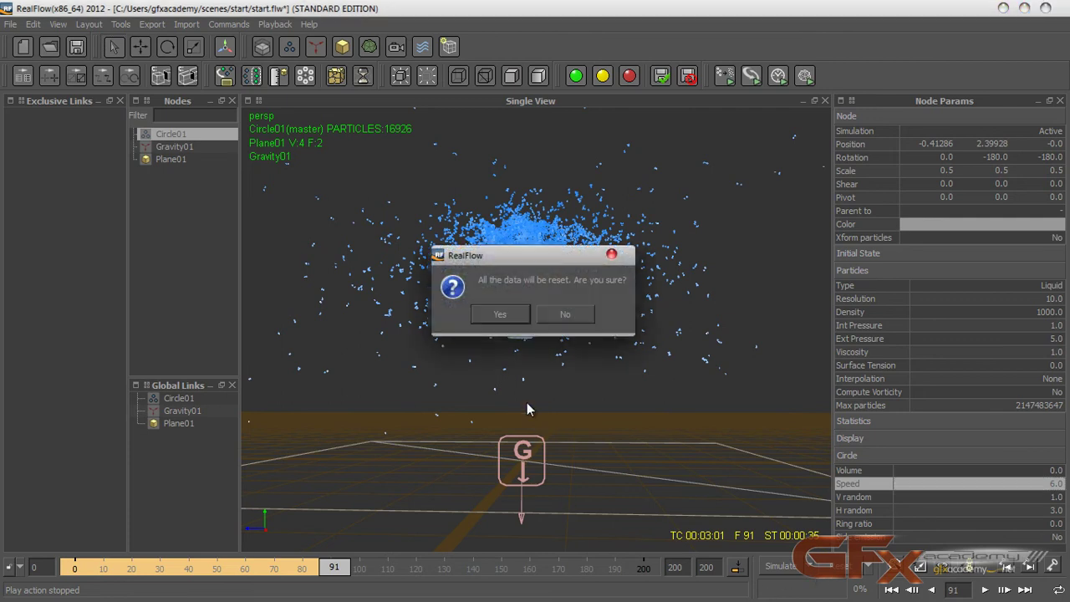
pyautogui.click(501, 315)
# Set the circle emitter's particle resolution to 3
pyautogui.click(1032, 301)
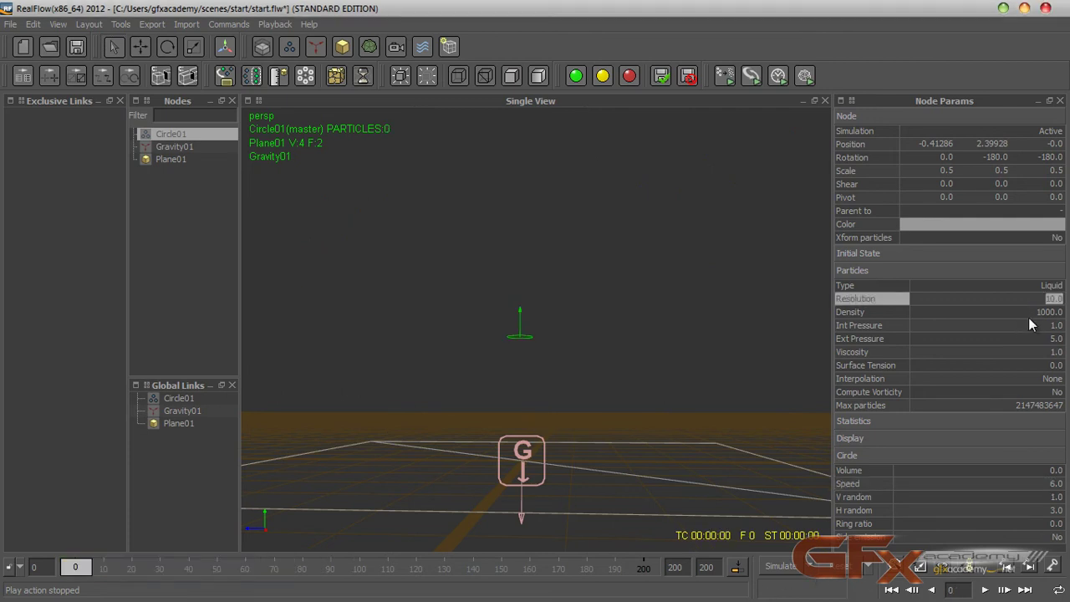
pyautogui.write('3')
pyautogui.press('Return')
# Test the circle emitter with a simulation to about frame 36, inspecting the spray, and reset the data
pyautogui.click(781, 568)
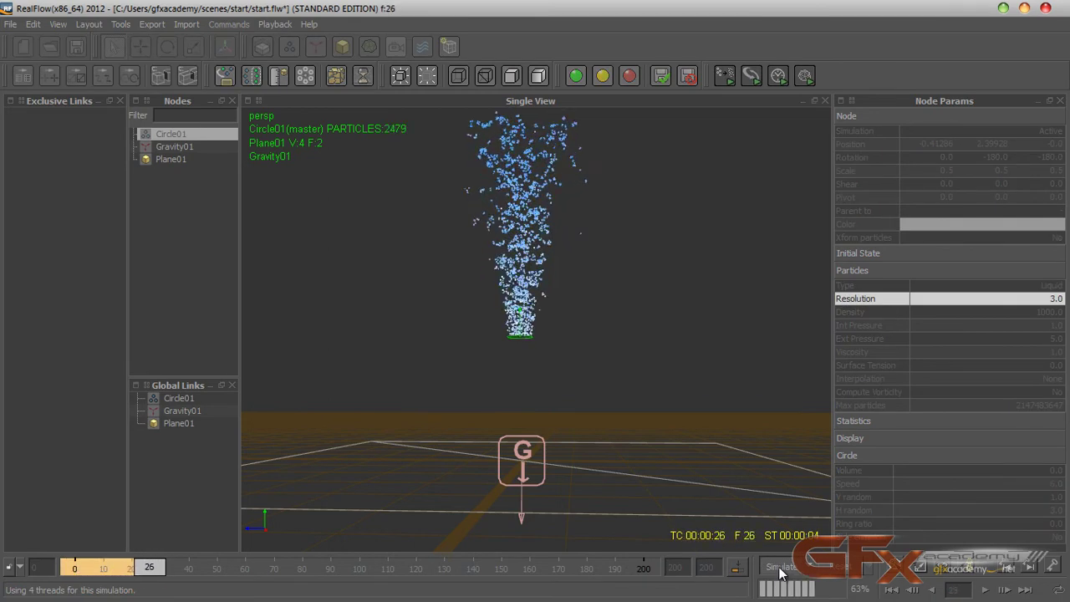
pyautogui.keyDown('alt'); pyautogui.moveTo(540, 259); pyautogui.dragTo(571, 269); pyautogui.keyUp('alt')
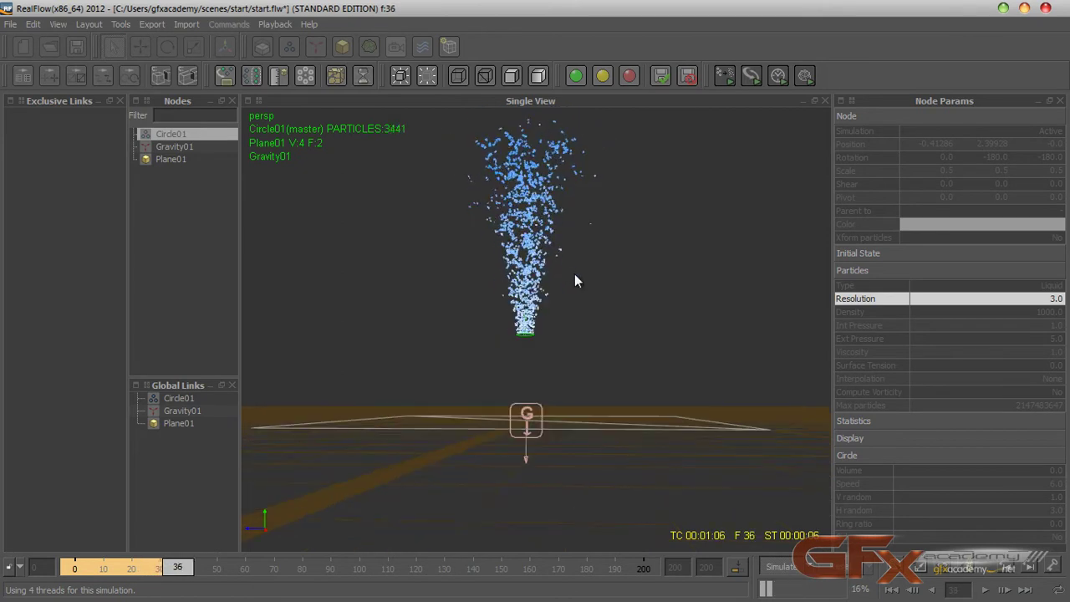
pyautogui.click(784, 569)
pyautogui.click(820, 567)
pyautogui.click(499, 314)
# Set the Gravity daemon's strength to 5
pyautogui.click(173, 146)
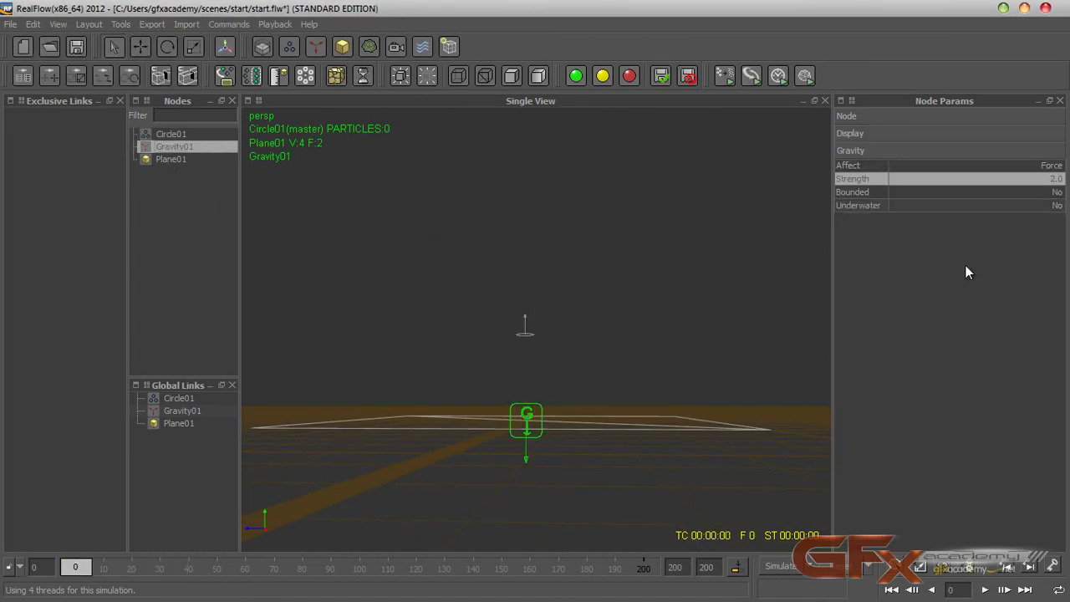
pyautogui.doubleClick(1045, 179)
pyautogui.write('5')
pyautogui.press('Return')
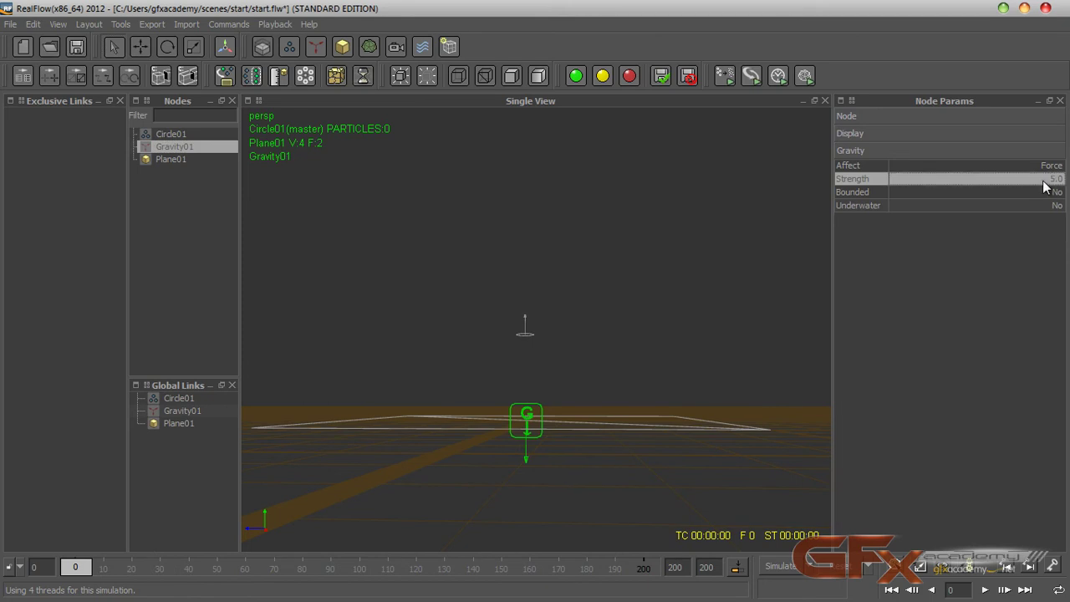
# Simulate the spray to about frame 110, examining its fall onto the plane from different angles in a widened view
pyautogui.click(773, 569)
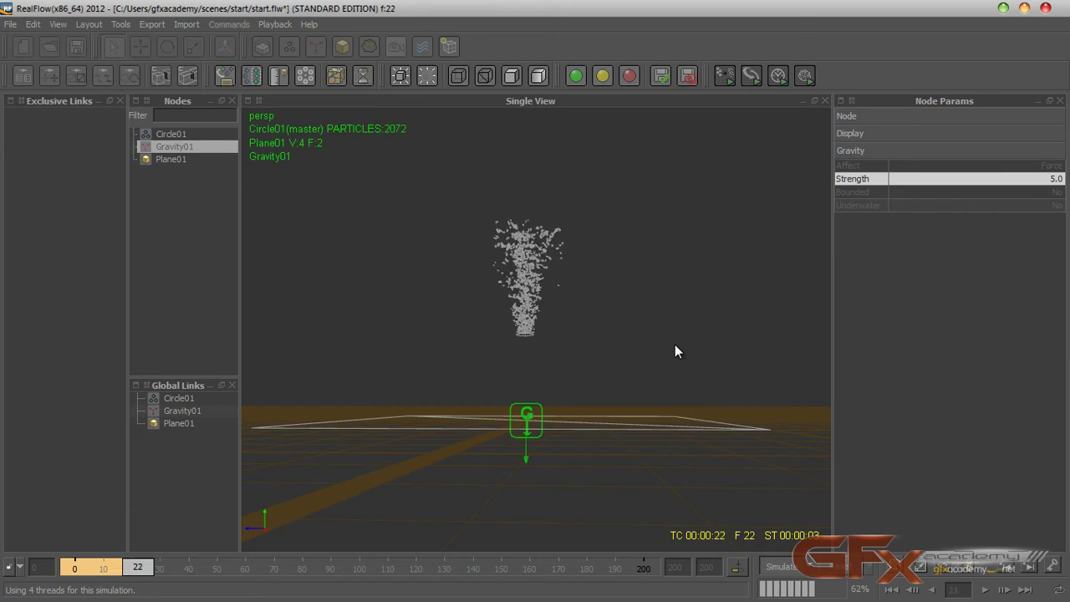
pyautogui.scroll(3, 638, 332)
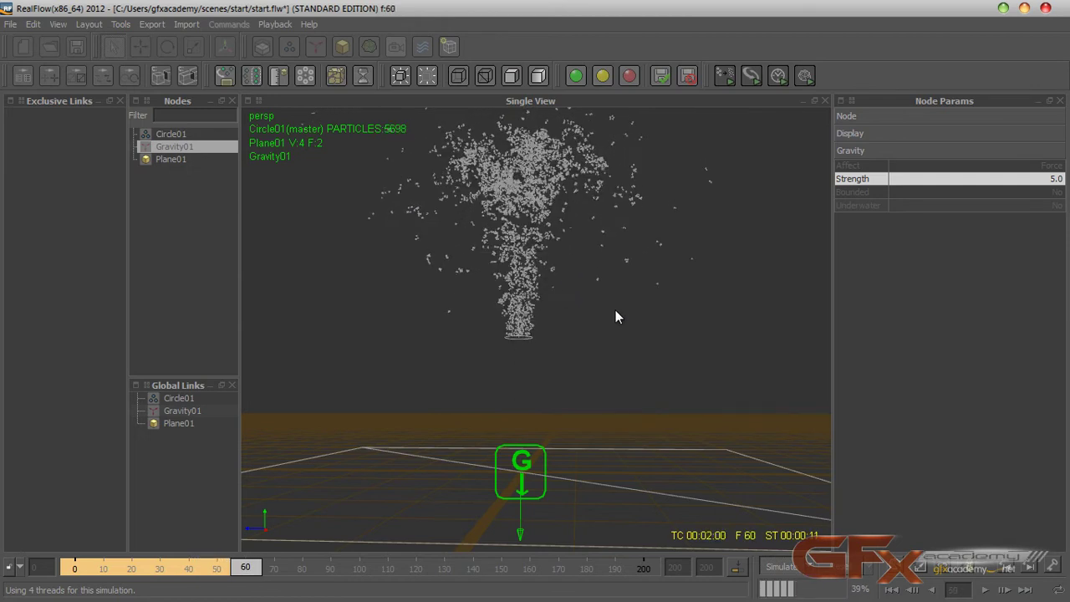
pyautogui.moveTo(832, 368); pyautogui.dragTo(902, 368)
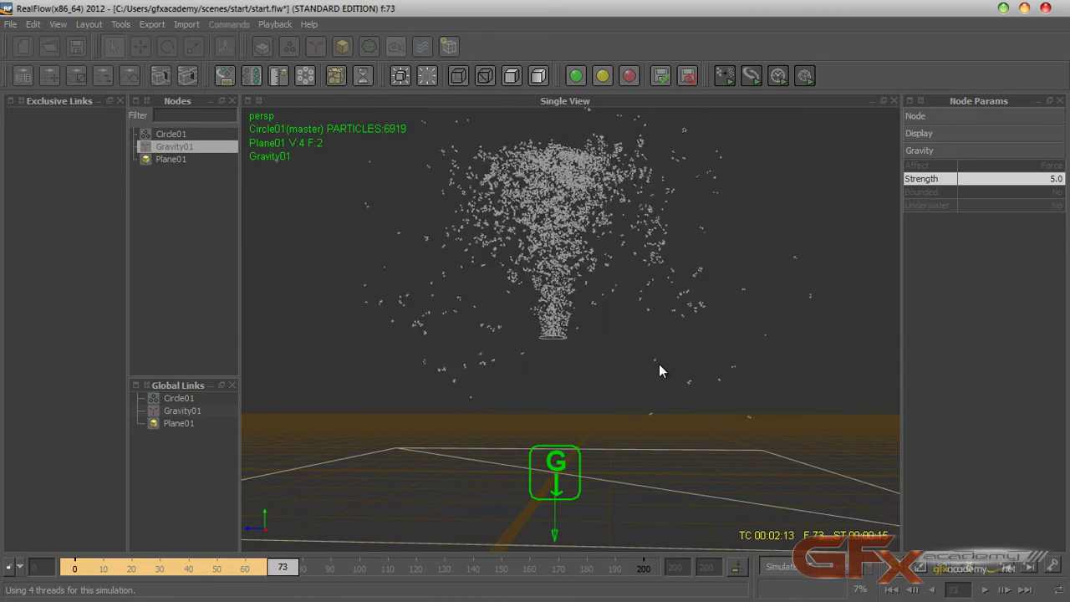
pyautogui.keyDown('alt'); pyautogui.moveTo(647, 429); pyautogui.dragTo(622, 345); pyautogui.keyUp('alt')
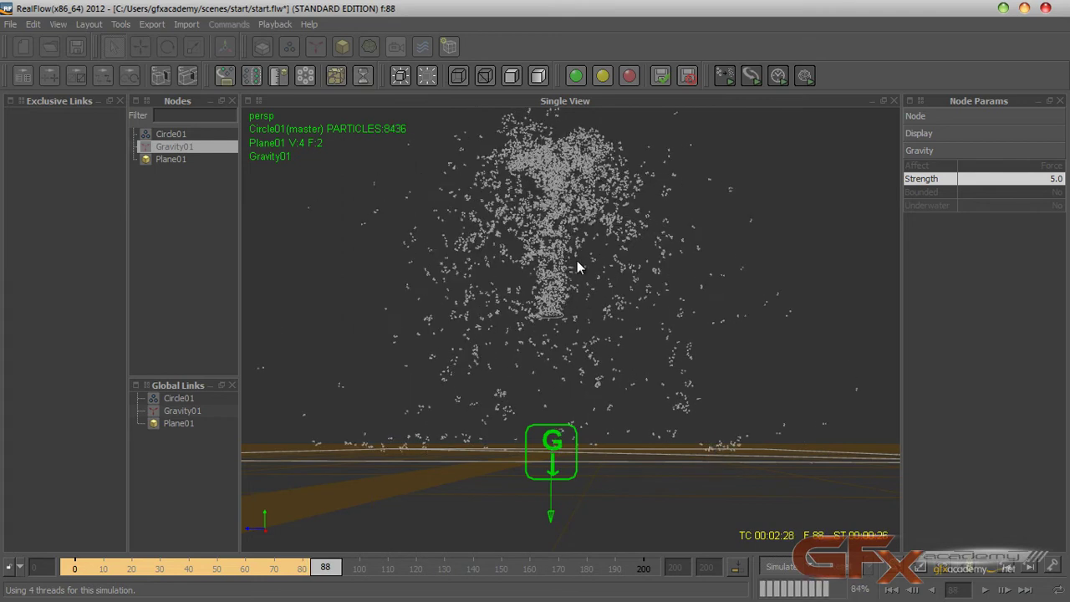
pyautogui.keyDown('alt'); pyautogui.moveTo(651, 362); pyautogui.dragTo(651, 438); pyautogui.keyUp('alt')
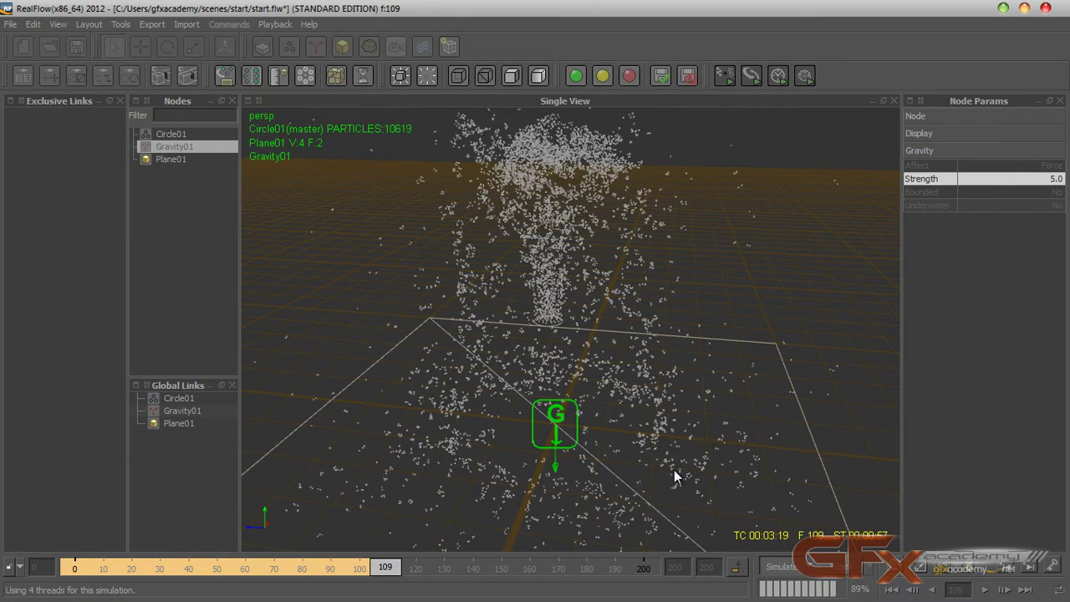
pyautogui.click(774, 567)
# Play the simulated spray back from the first frame, then reset the simulation data
pyautogui.click(893, 590)
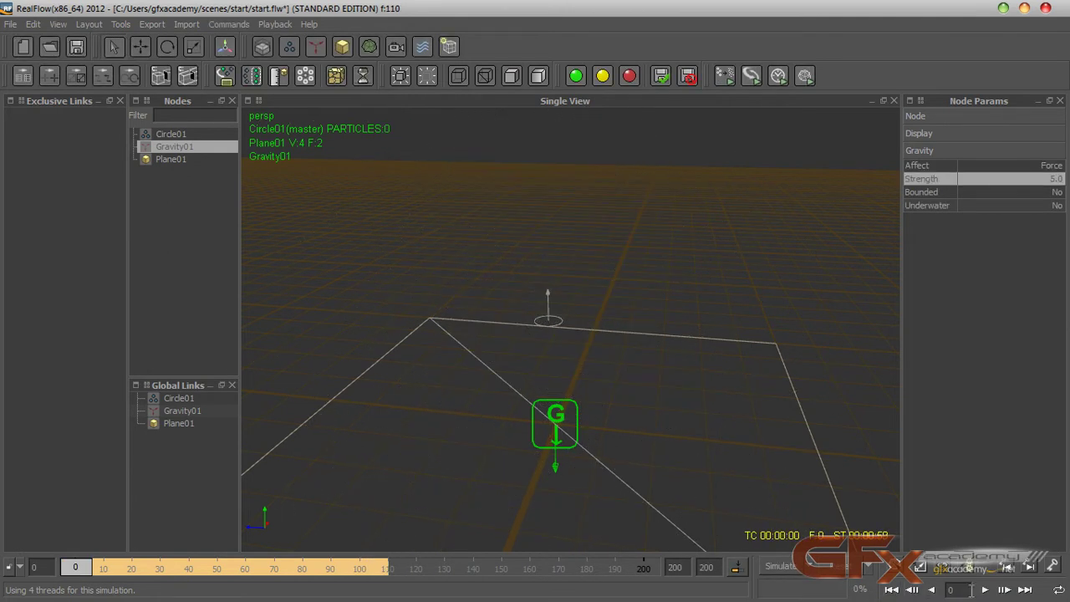
pyautogui.click(984, 590)
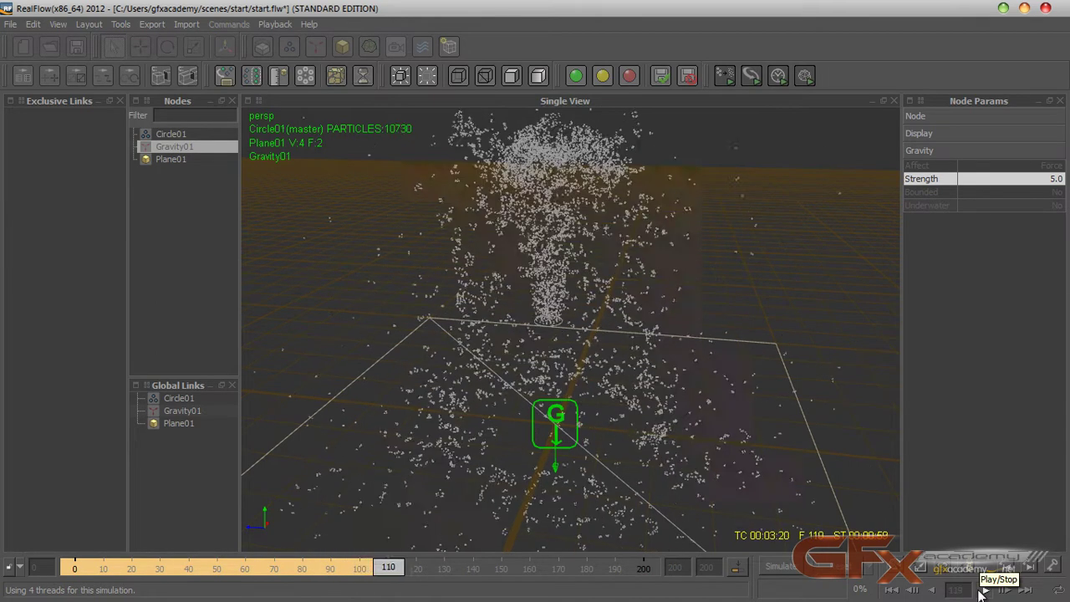
pyautogui.click(983, 591)
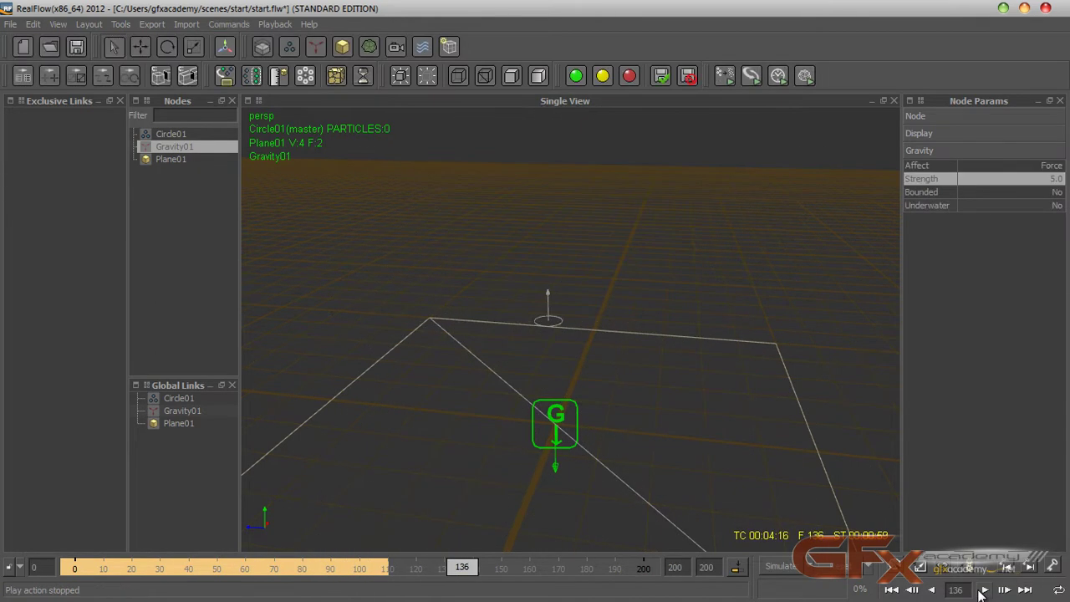
pyautogui.click(891, 590)
pyautogui.keyDown('alt'); pyautogui.moveTo(676, 502); pyautogui.dragTo(576, 443); pyautogui.keyUp('alt')
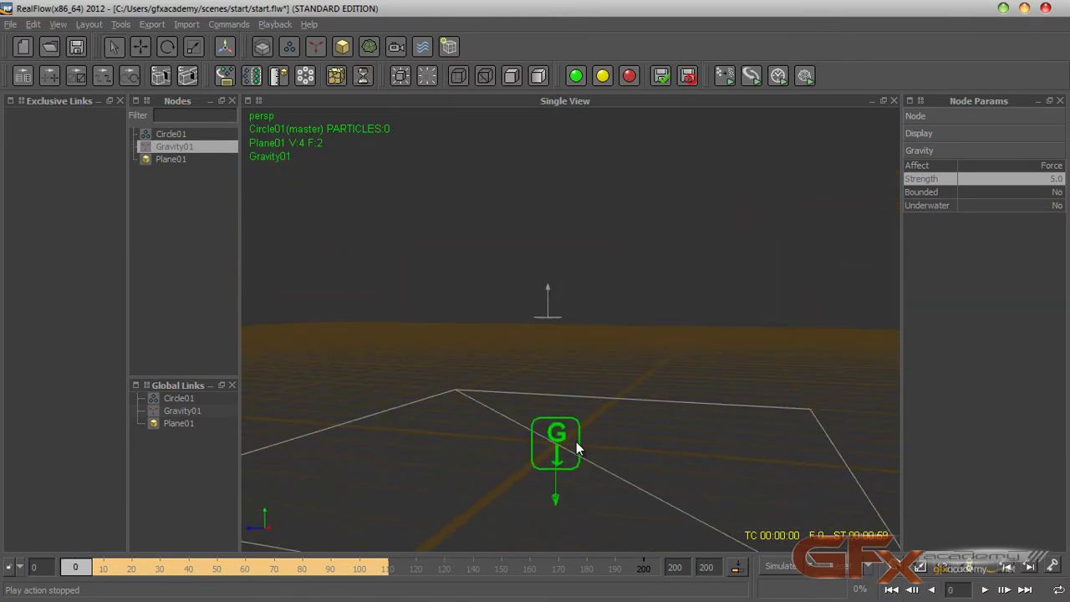
pyautogui.click(836, 564)
pyautogui.click(499, 316)
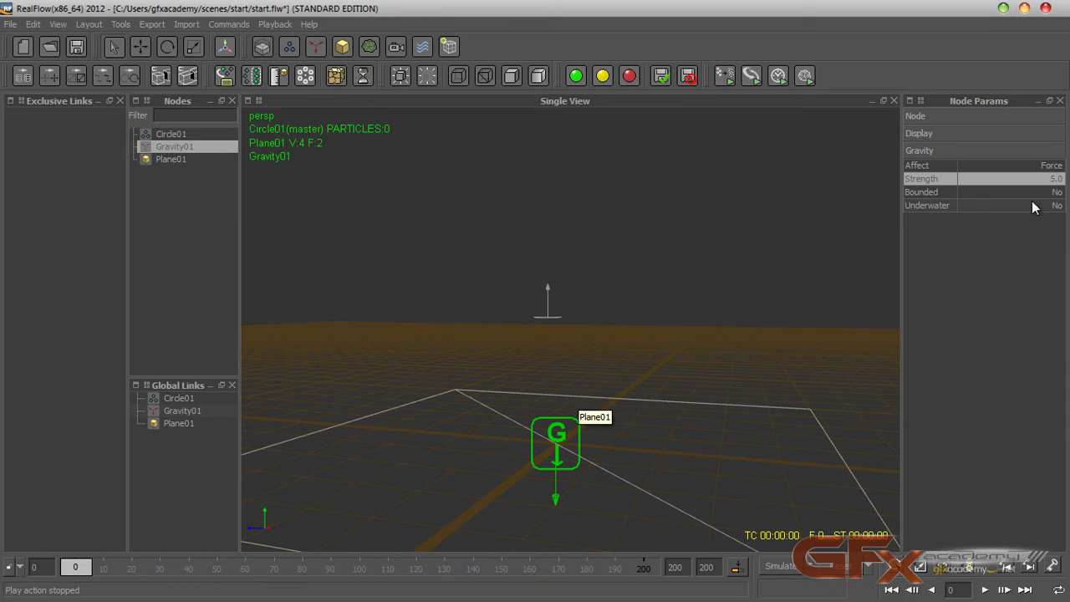
# Set the Gravity daemon's strength to 3
pyautogui.doubleClick(1049, 180)
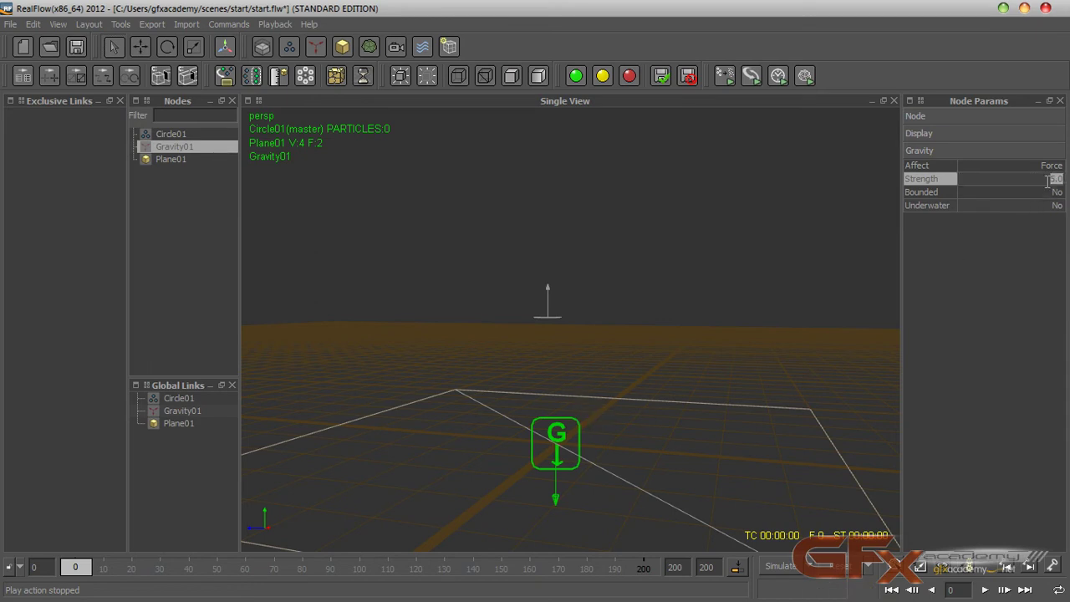
pyautogui.write('3')
pyautogui.press('Return')
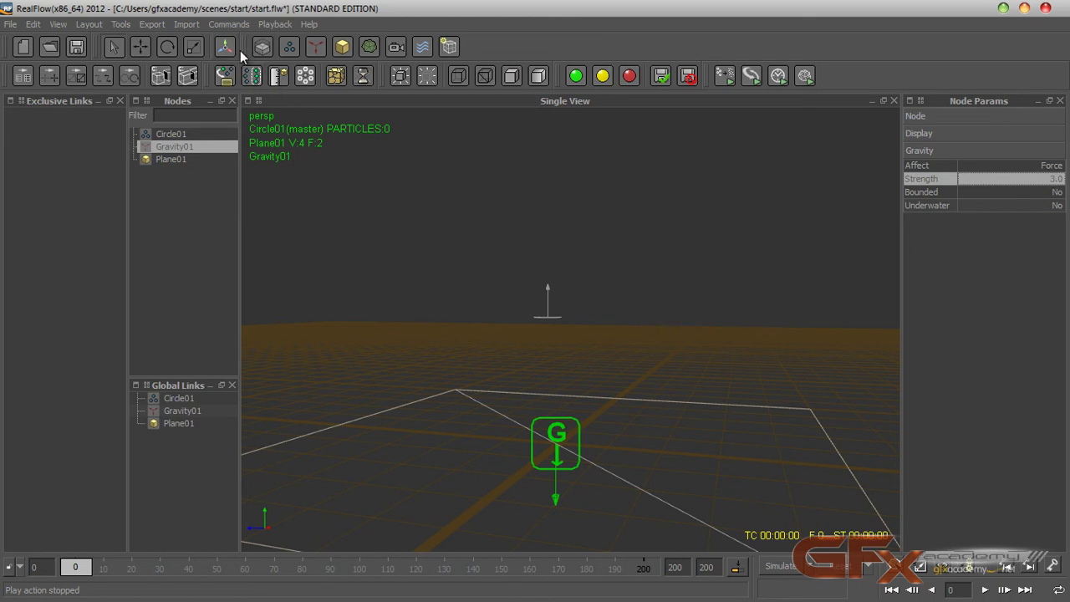
# Place a Square emitter at about Y 4.06, Z 3.18 and tilt it about 71 degrees around X toward the circle emitter
pyautogui.click(287, 55)
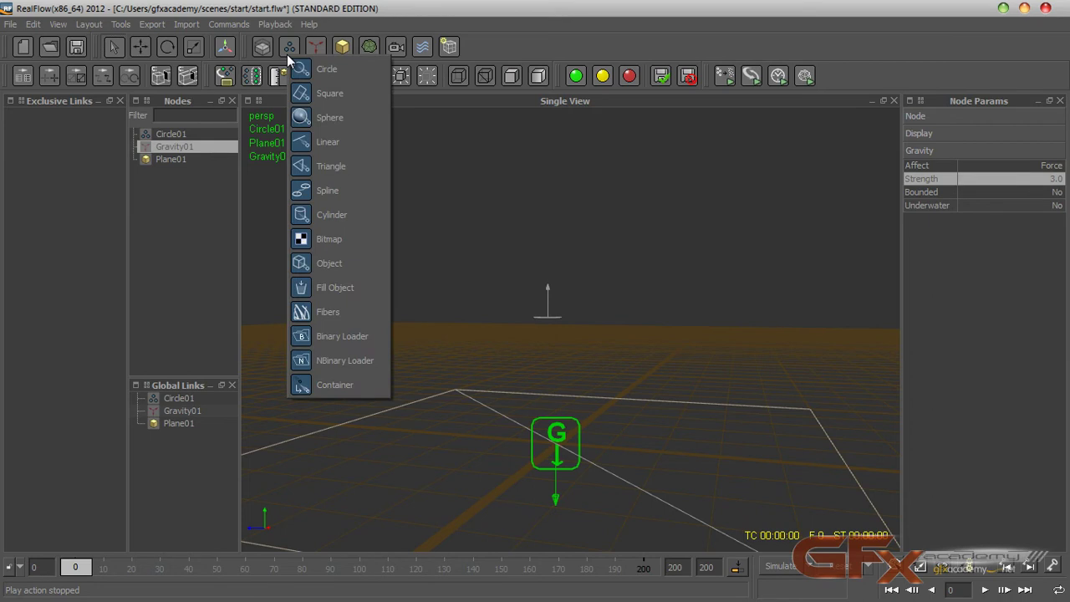
pyautogui.click(328, 92)
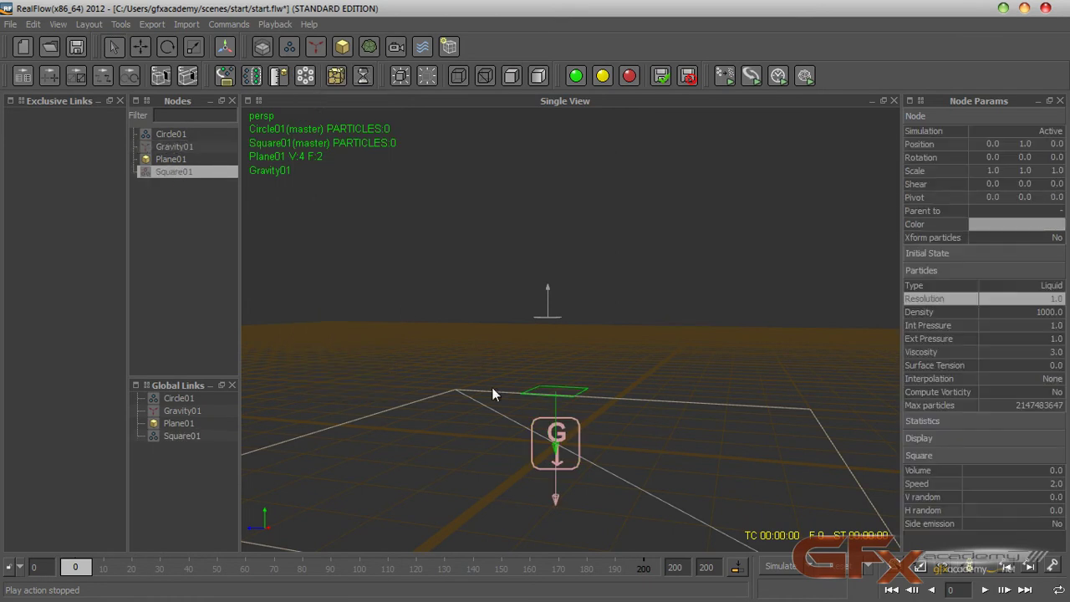
pyautogui.click(140, 47)
pyautogui.moveTo(485, 387); pyautogui.dragTo(358, 372)
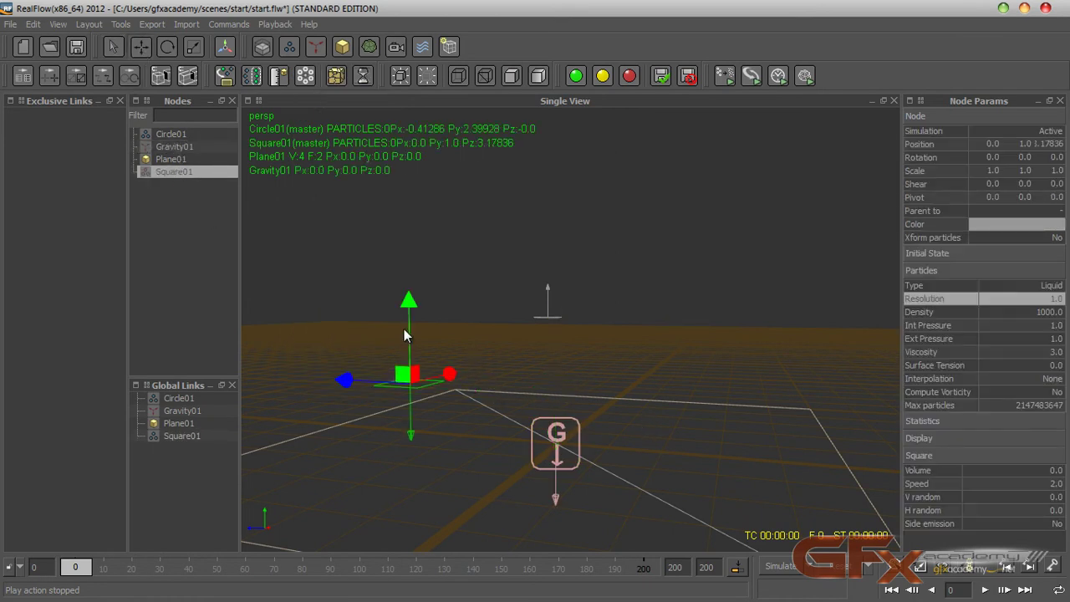
pyautogui.moveTo(409, 329); pyautogui.dragTo(399, 180)
pyautogui.click(167, 47)
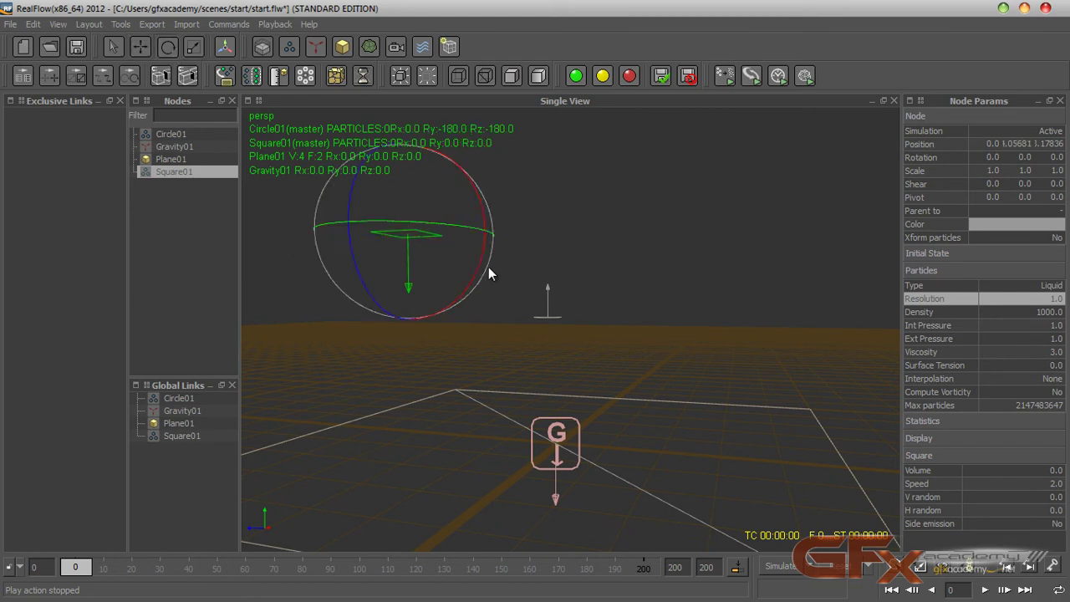
pyautogui.moveTo(483, 268); pyautogui.dragTo(430, 256)
# Simulate both emitters together to about frame 26, viewing the streams from another angle, and reset the data
pyautogui.click(771, 569)
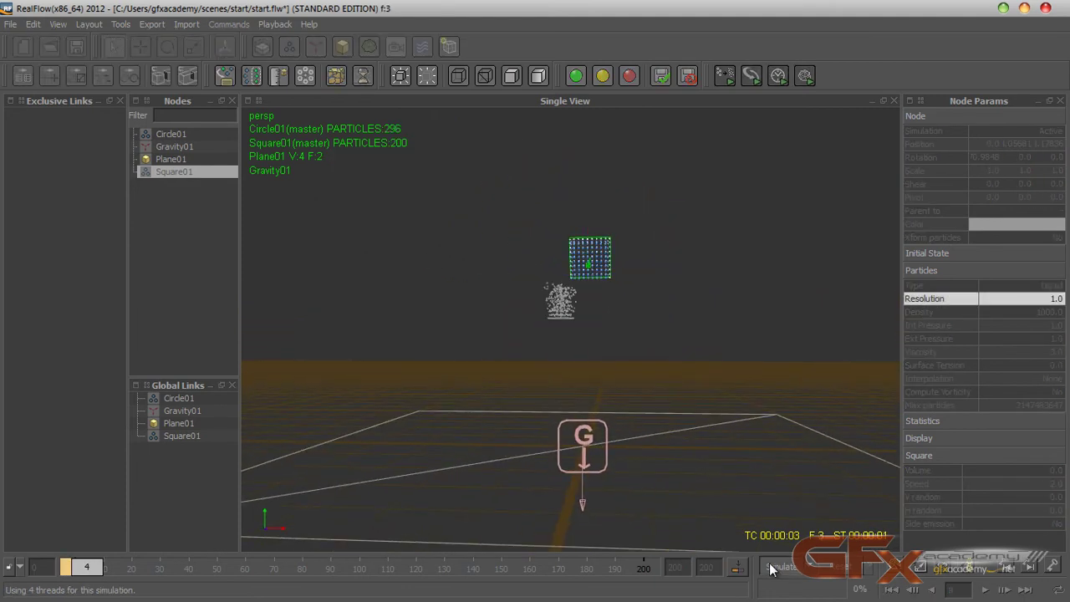
pyautogui.keyDown('alt'); pyautogui.moveTo(677, 523); pyautogui.dragTo(714, 459); pyautogui.keyUp('alt')
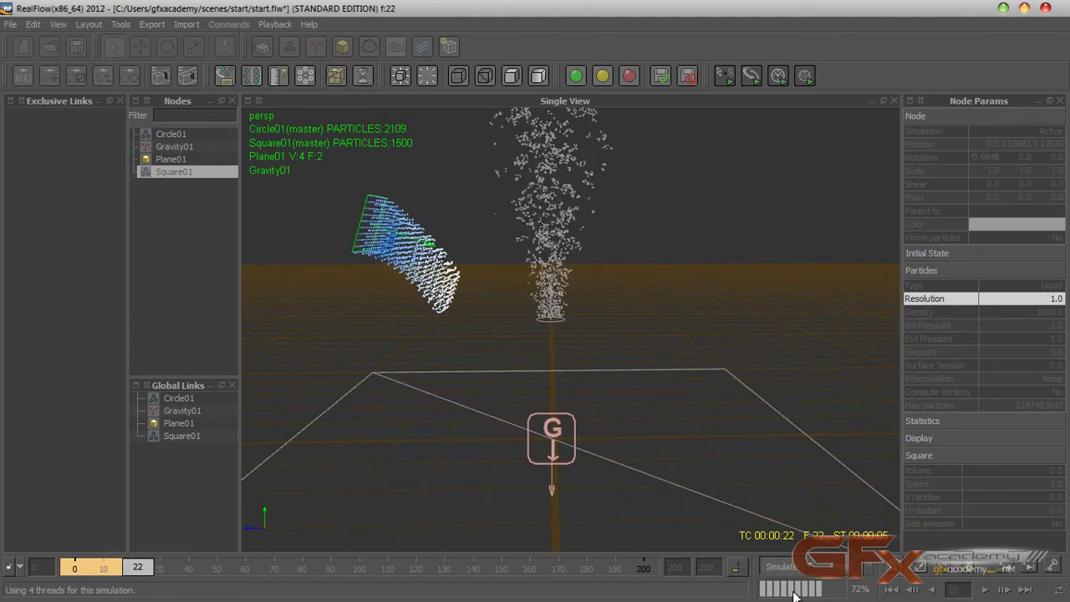
pyautogui.press('Escape')
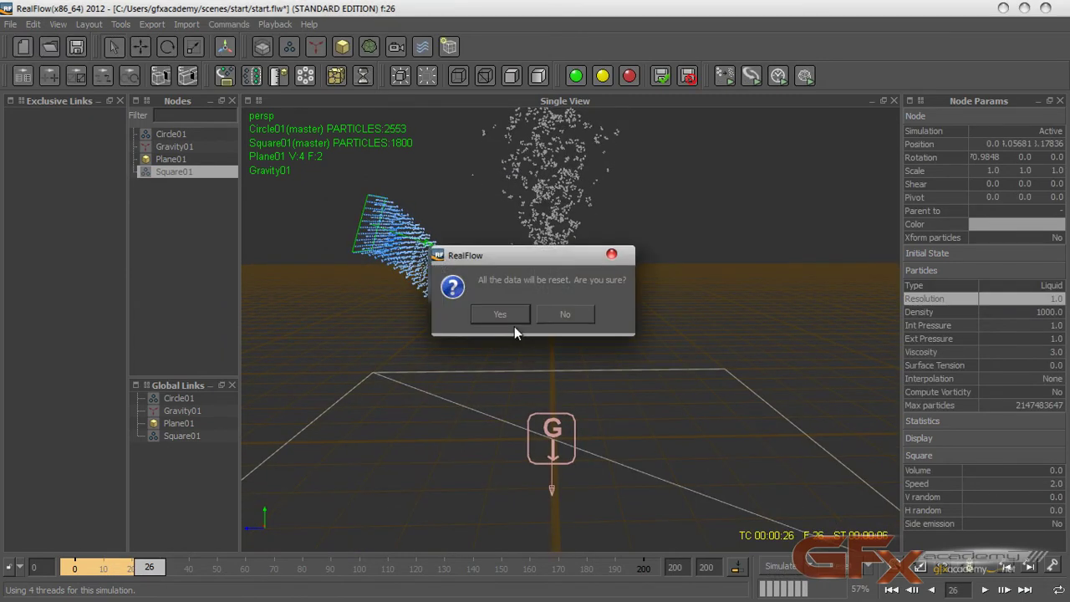
pyautogui.click(500, 311)
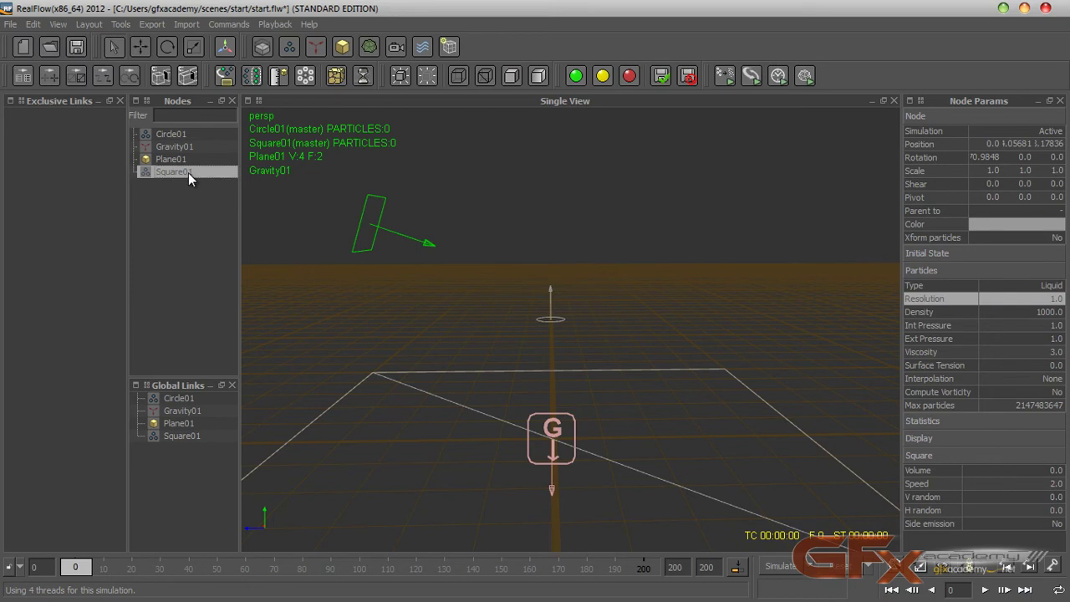
# Set the square emitter's internal pressure to 10 and external pressure to 5
pyautogui.doubleClick(1045, 325)
pyautogui.write('10')
pyautogui.press('Return')
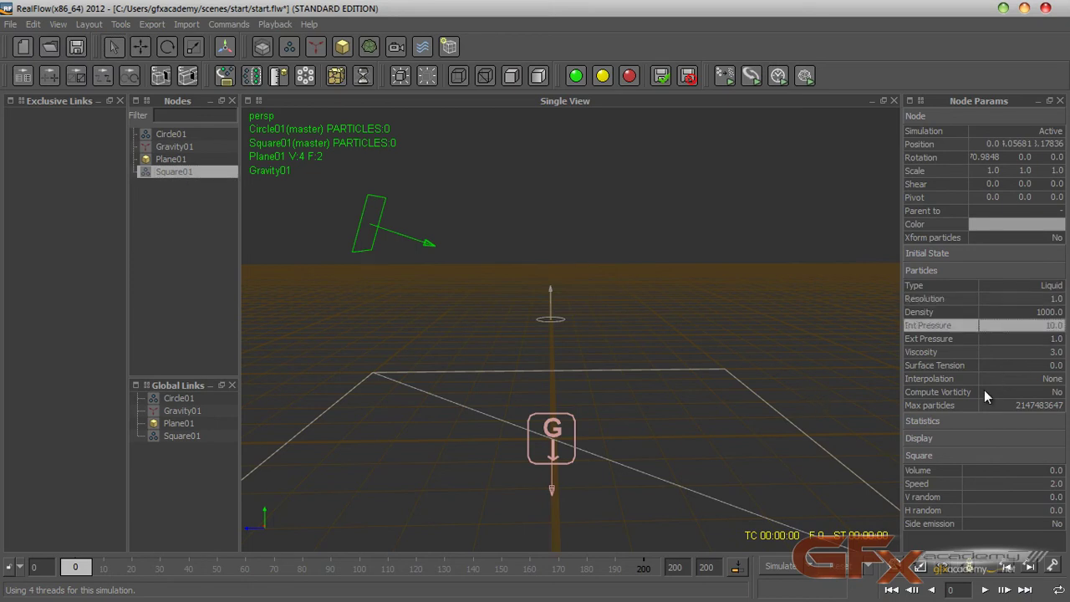
pyautogui.doubleClick(1019, 339)
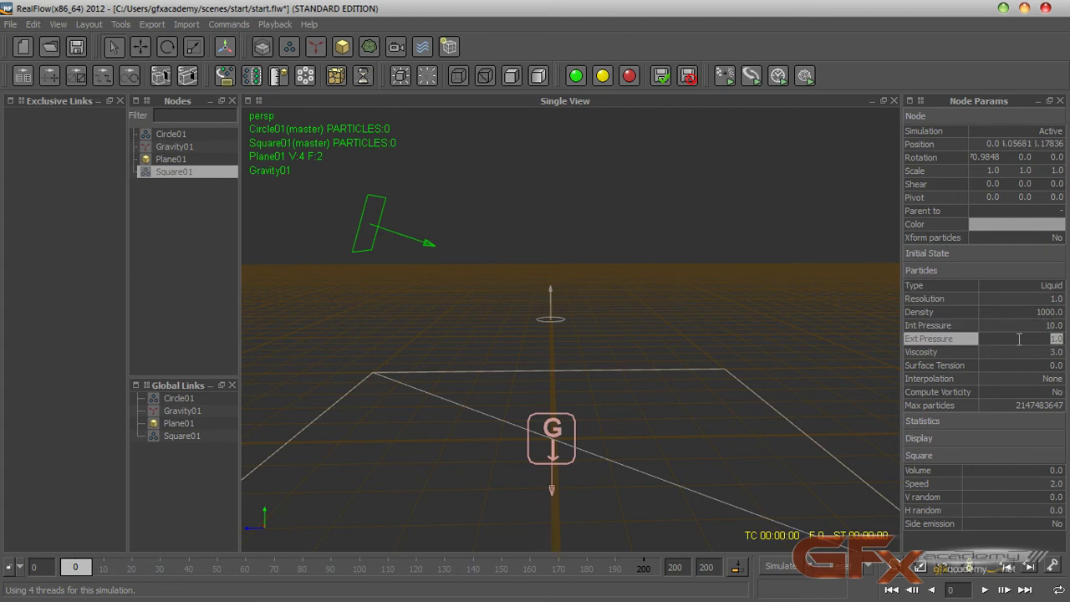
pyautogui.write('5')
pyautogui.press('Return')
# Test the square emitter's new pressures with a simulation to about frame 21 and reset the data
pyautogui.click(776, 568)
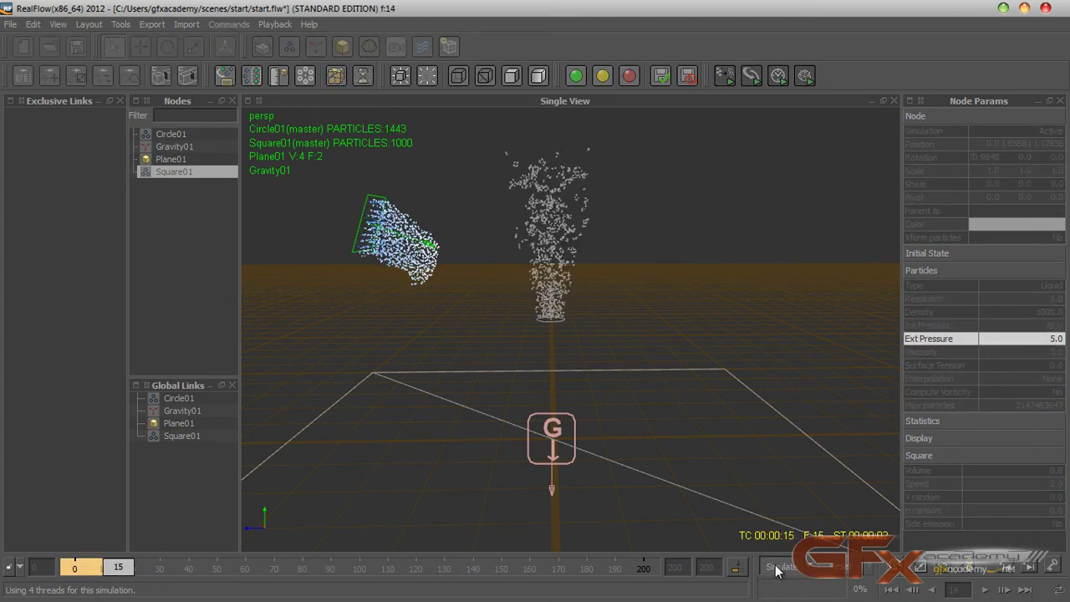
pyautogui.click(776, 568)
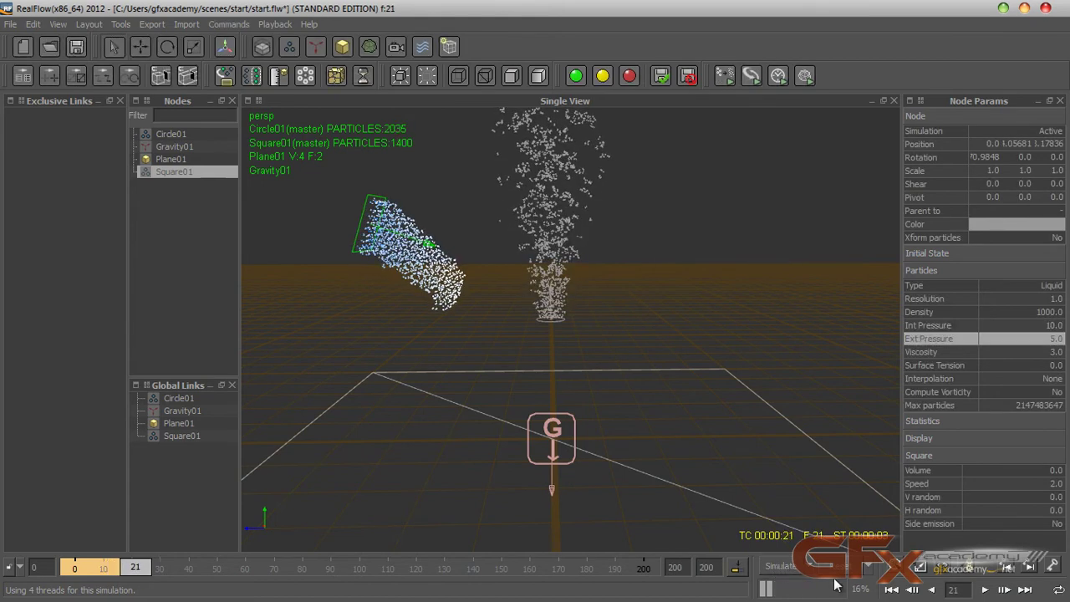
pyautogui.click(868, 567)
pyautogui.click(477, 314)
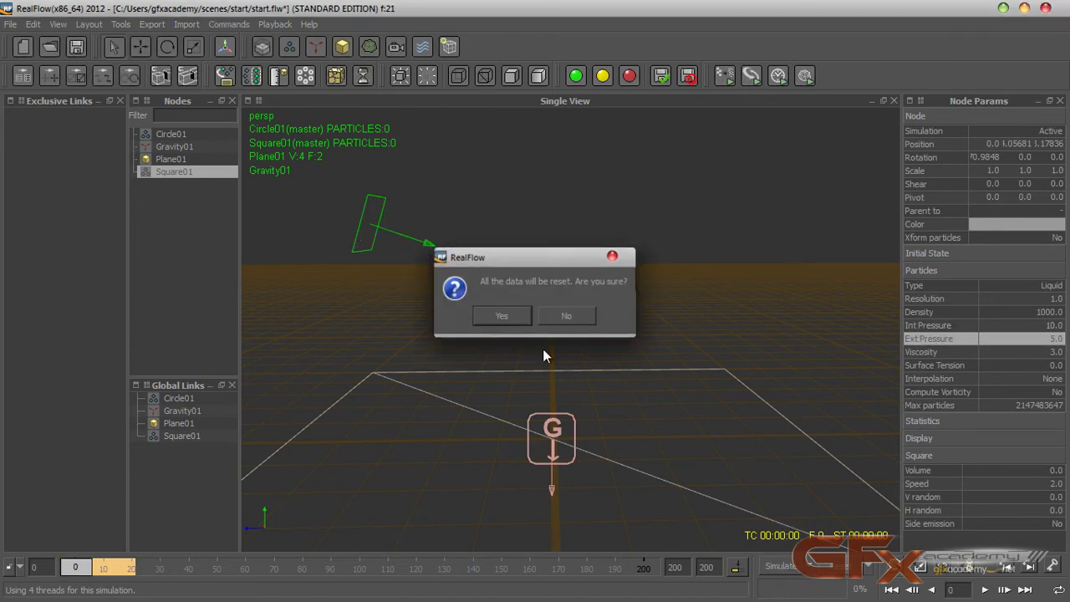
# Set the square emitter's V random and H random values to 2
pyautogui.doubleClick(997, 497)
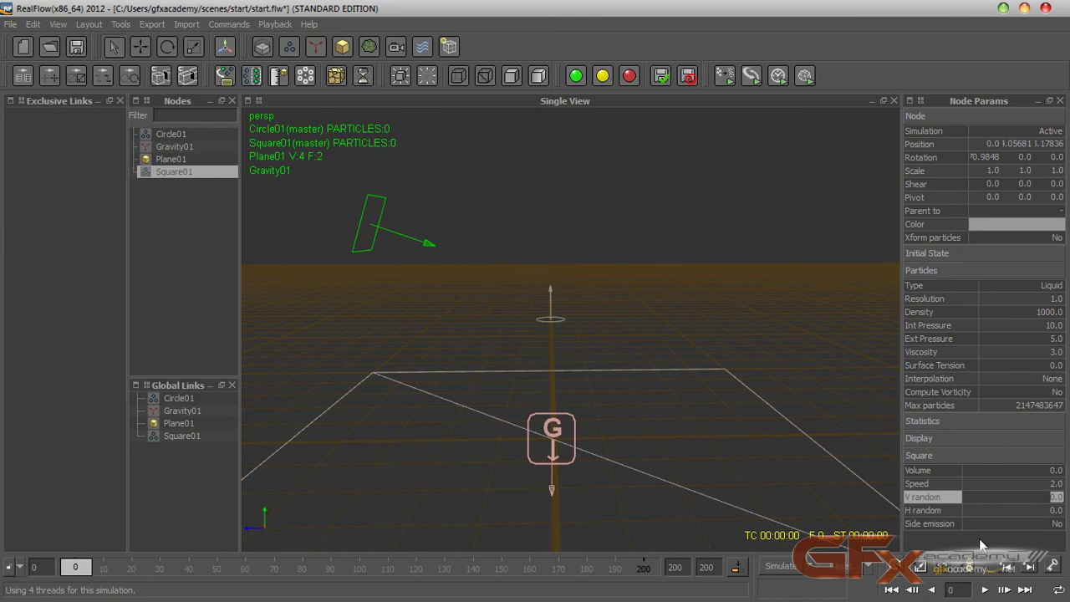
pyautogui.write('2')
pyautogui.press('Return')
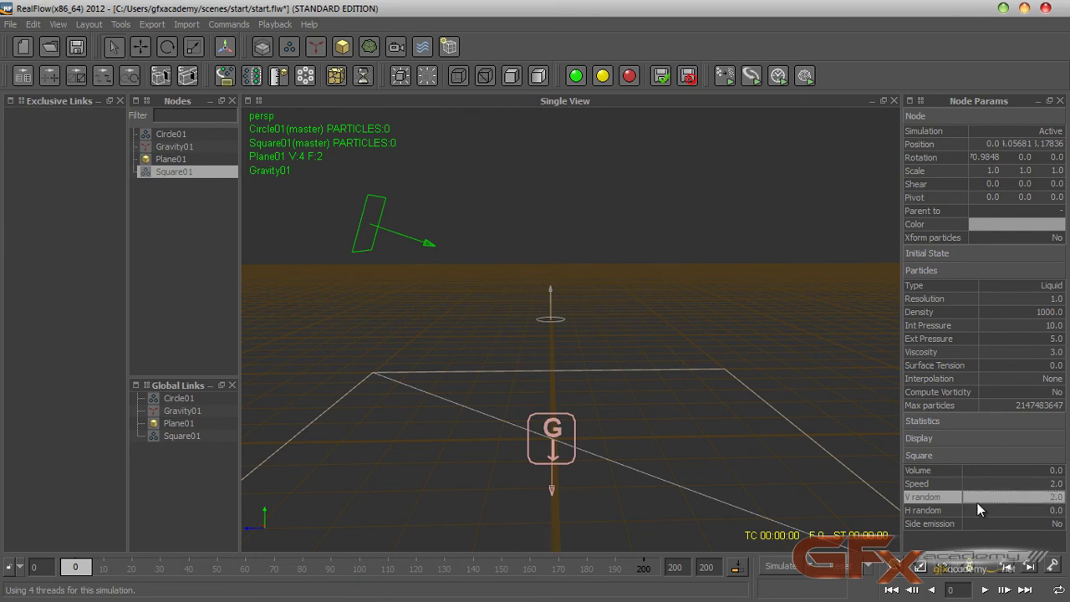
pyautogui.doubleClick(978, 511)
pyautogui.write('2')
pyautogui.press('Return')
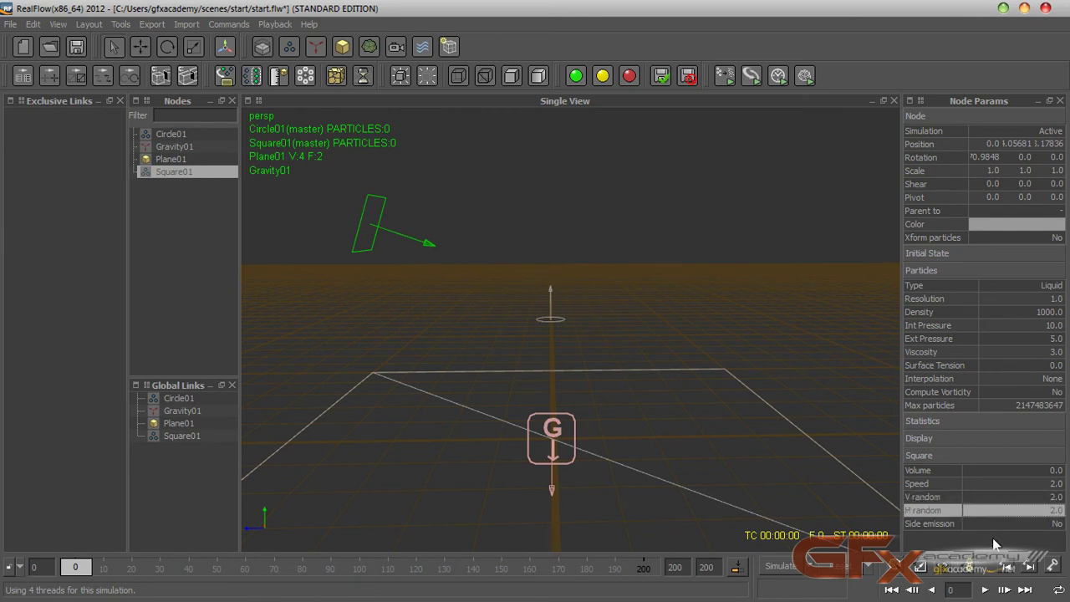
# Run a short test simulation of the square emitter's randomness to about frame 18 and reset the data
pyautogui.click(781, 567)
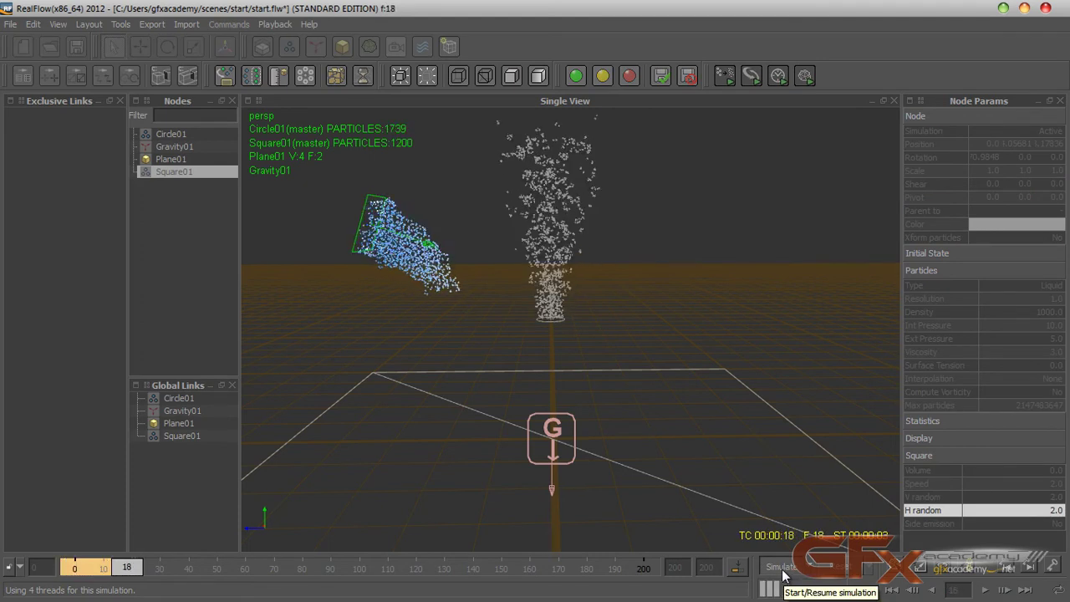
pyautogui.click(784, 573)
pyautogui.click(841, 576)
pyautogui.click(516, 322)
# Set the square emitter's density to 500 and its resolution to 2
pyautogui.click(1000, 312)
pyautogui.write('500')
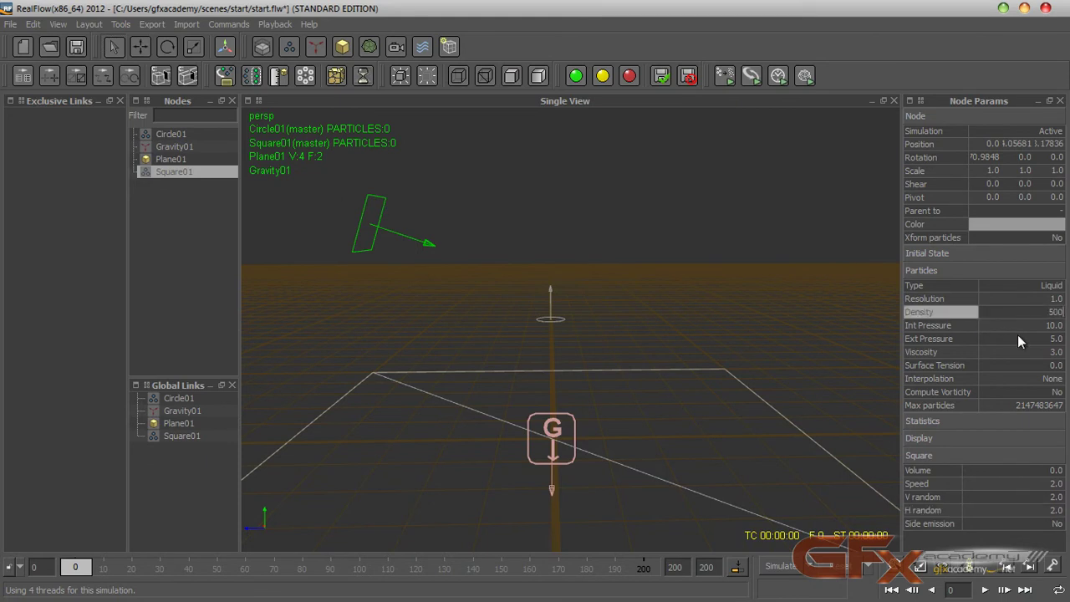
pyautogui.press('Return')
pyautogui.click(1021, 298)
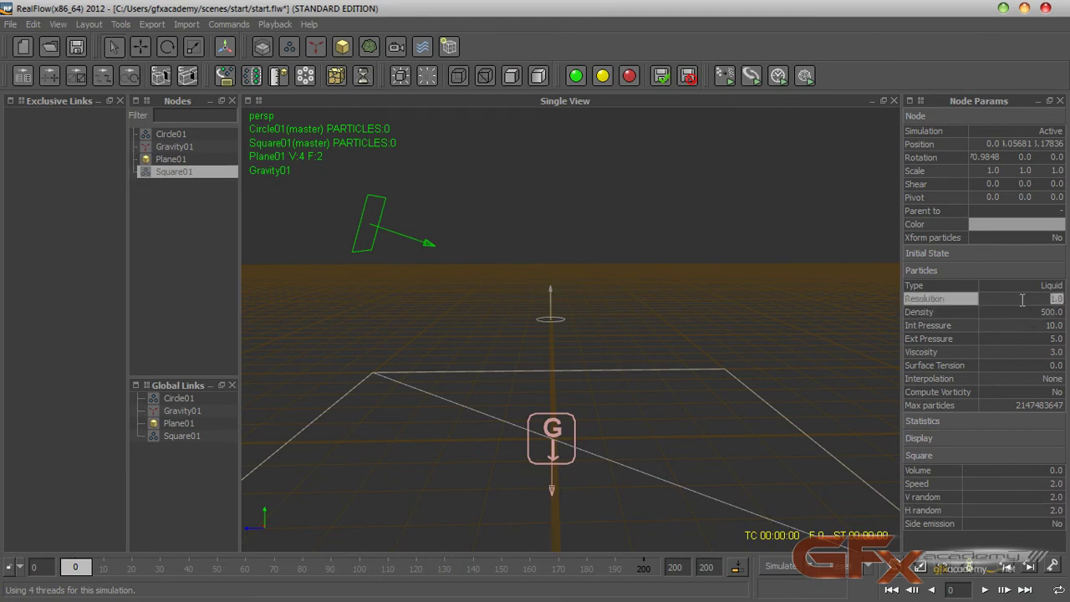
pyautogui.write('2')
pyautogui.press('Return')
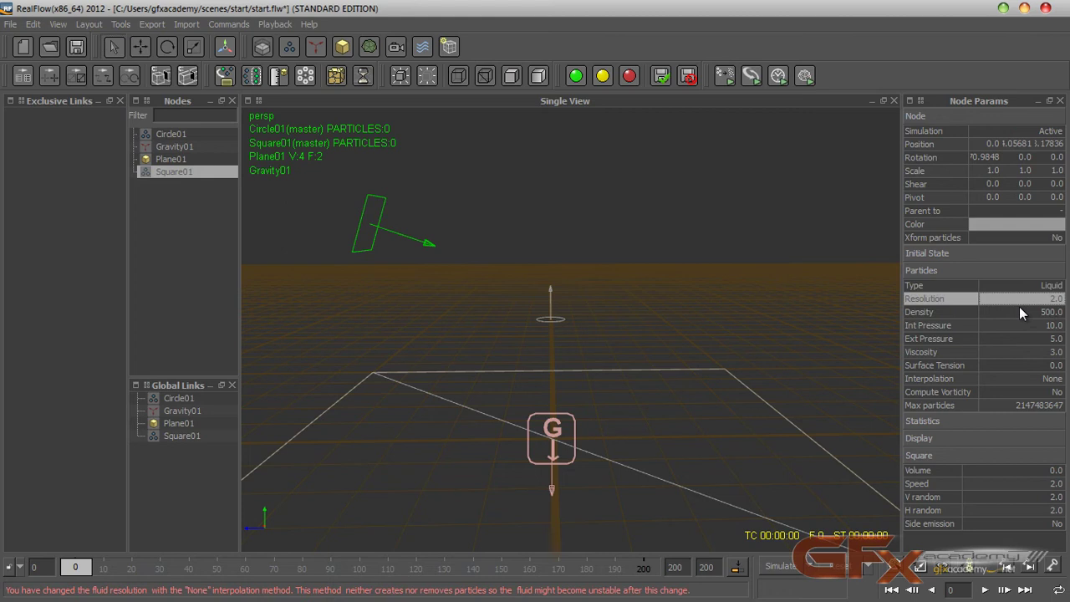
# Test the square emitter's new density and resolution with a simulation to about frame 22 and reset the data
pyautogui.click(783, 567)
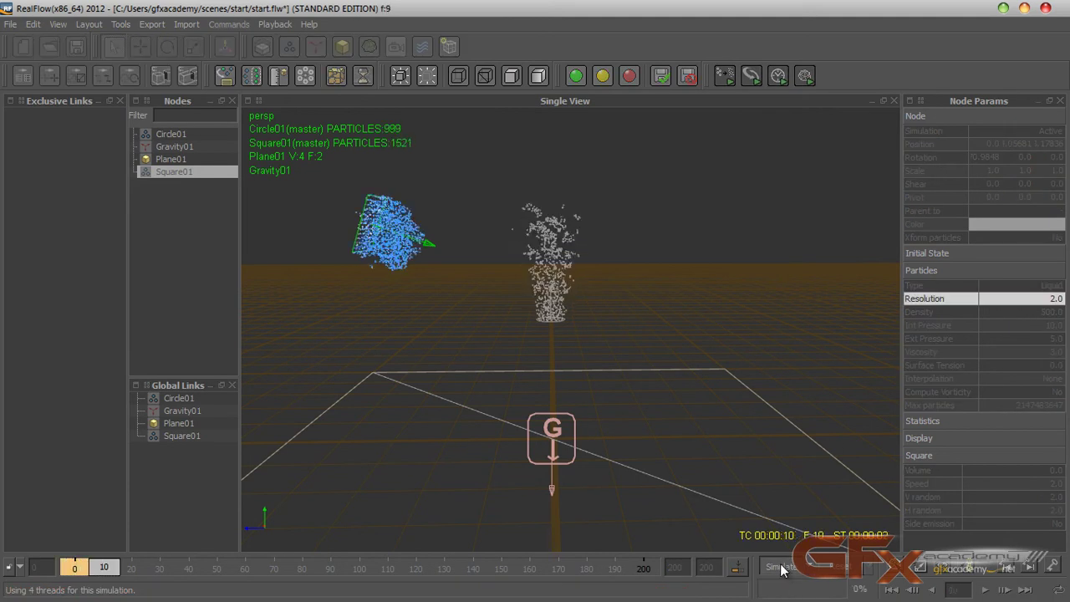
pyautogui.keyDown('alt'); pyautogui.moveTo(520, 389); pyautogui.dragTo(547, 395); pyautogui.keyUp('alt')
pyautogui.click(540, 381)
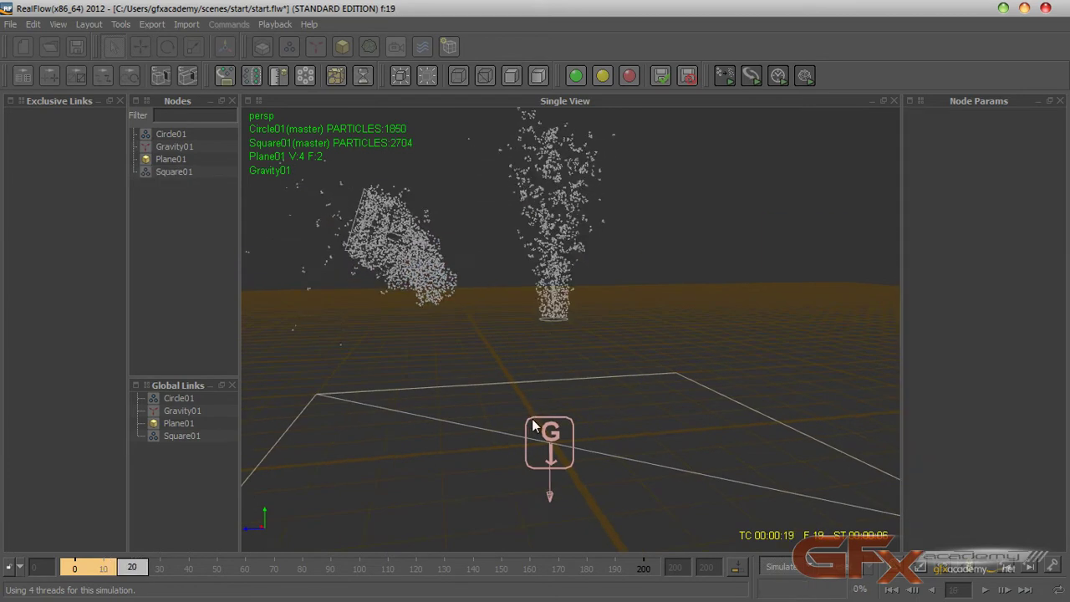
pyautogui.click(774, 571)
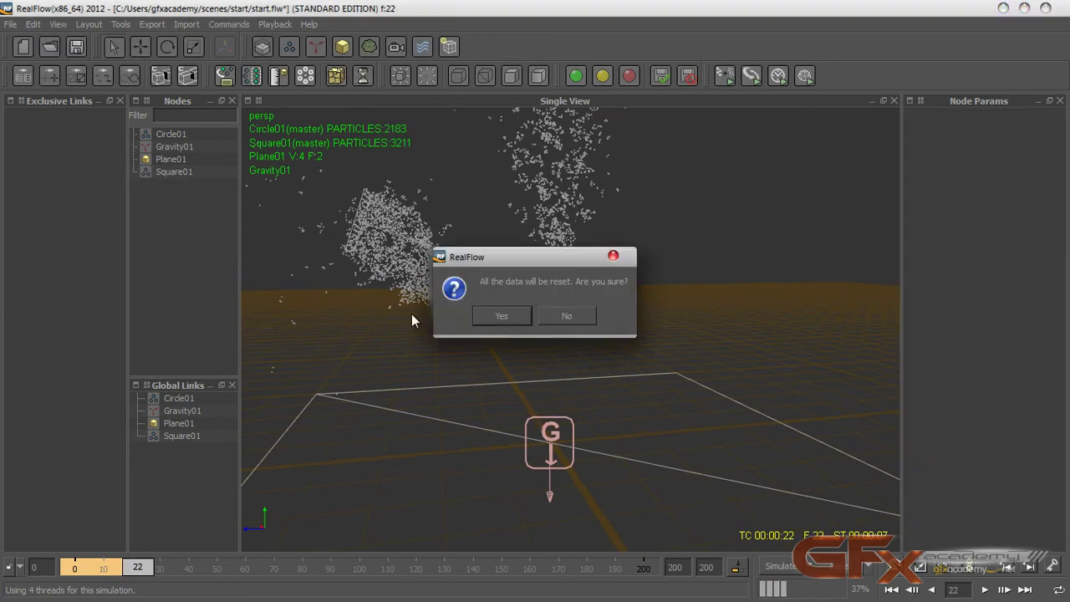
pyautogui.click(506, 319)
# Set the square emitter's speed to 5 and run a test simulation to about frame 15
pyautogui.click(176, 171)
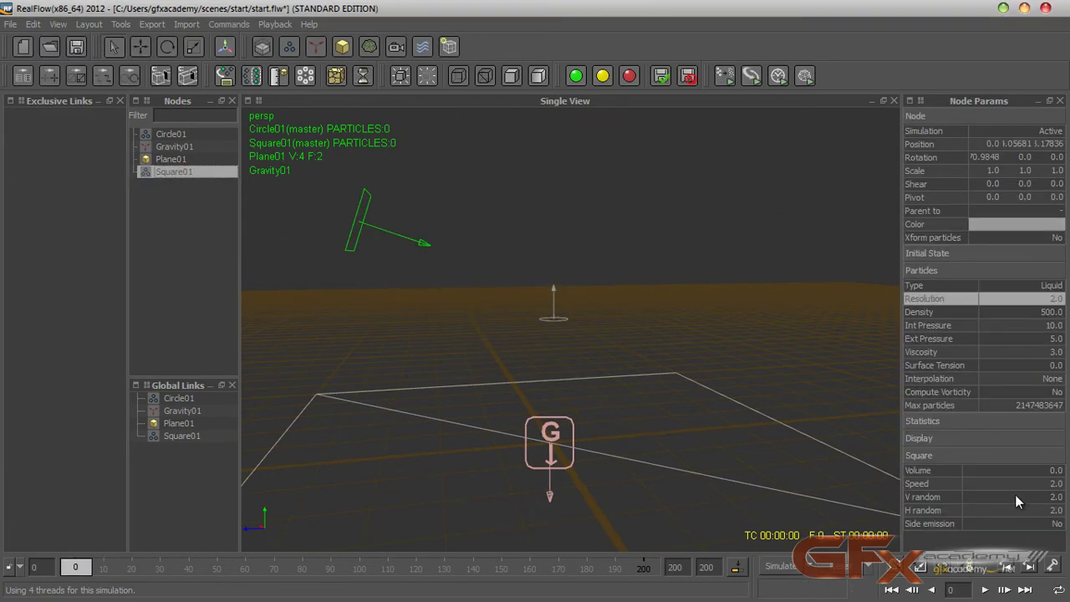
pyautogui.click(1017, 483)
pyautogui.write('5')
pyautogui.press('Return')
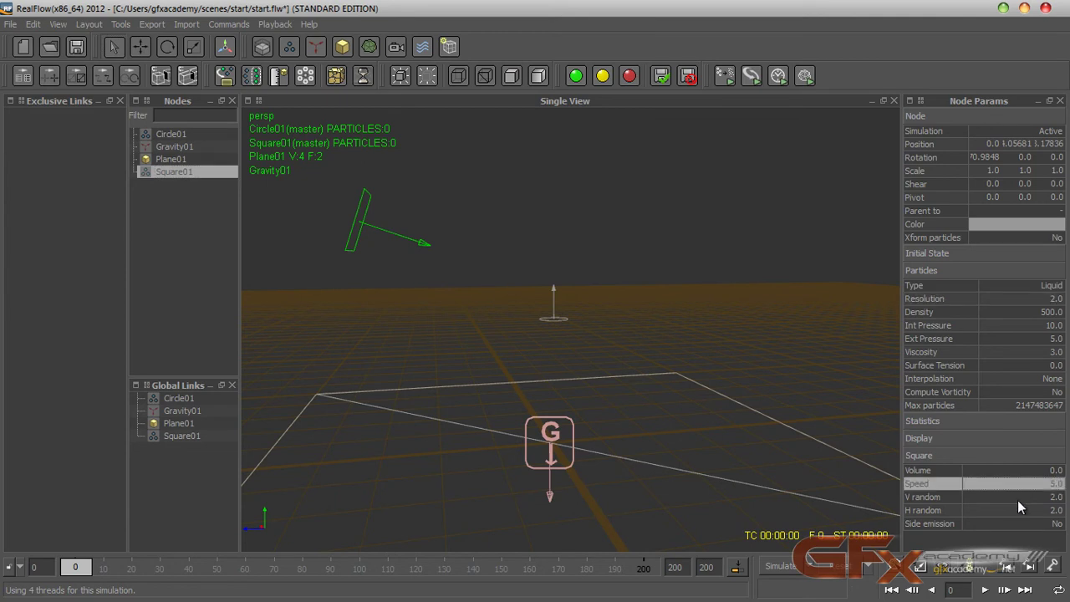
pyautogui.click(769, 568)
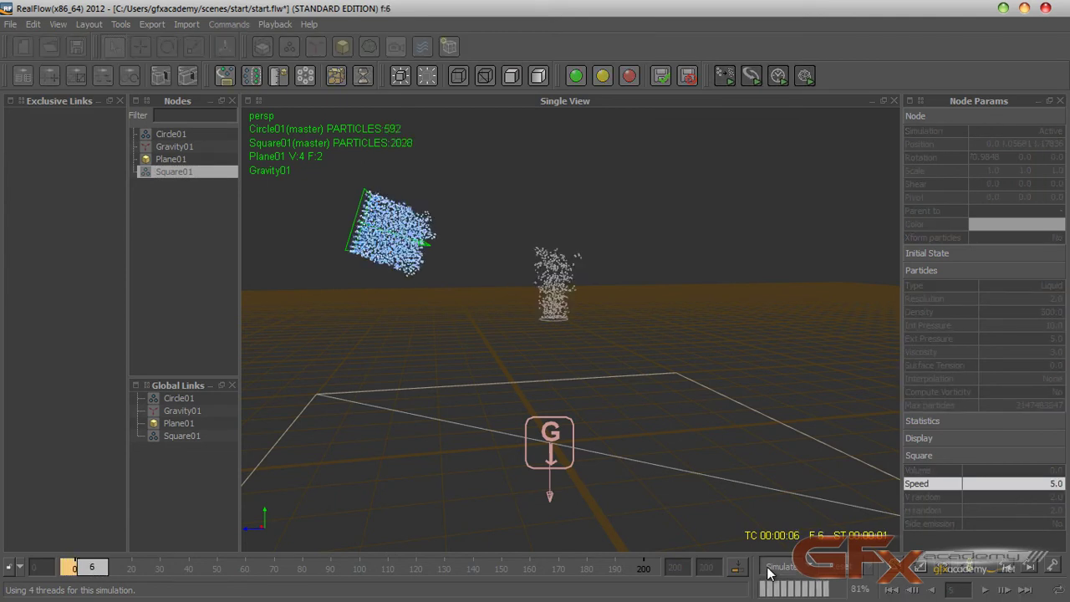
pyautogui.click(771, 569)
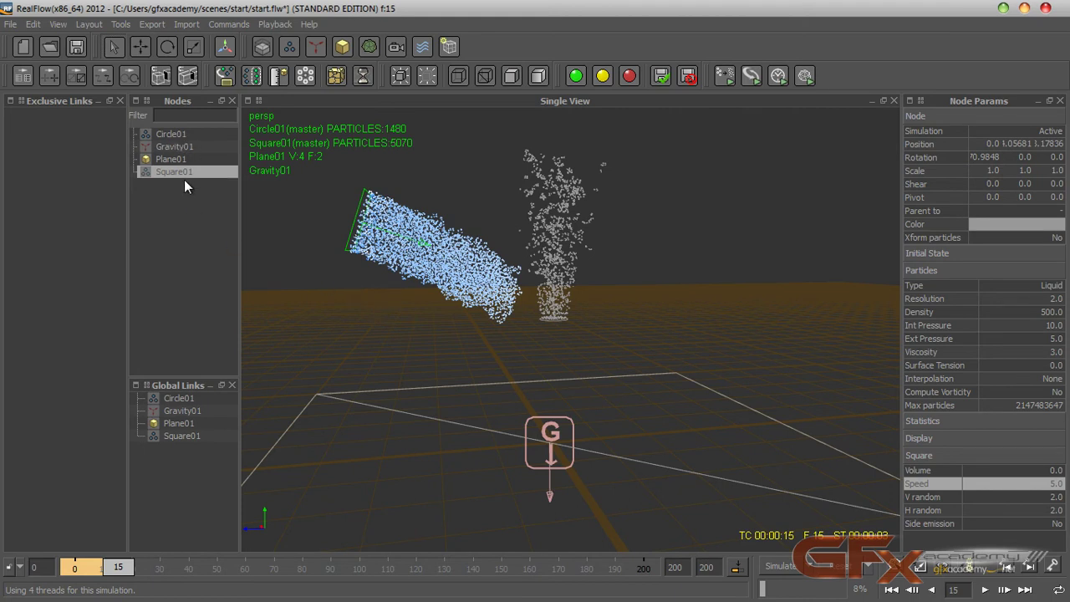
# Add Circle01 to the exclusive links and link Gravity01 beneath it
pyautogui.click(181, 398)
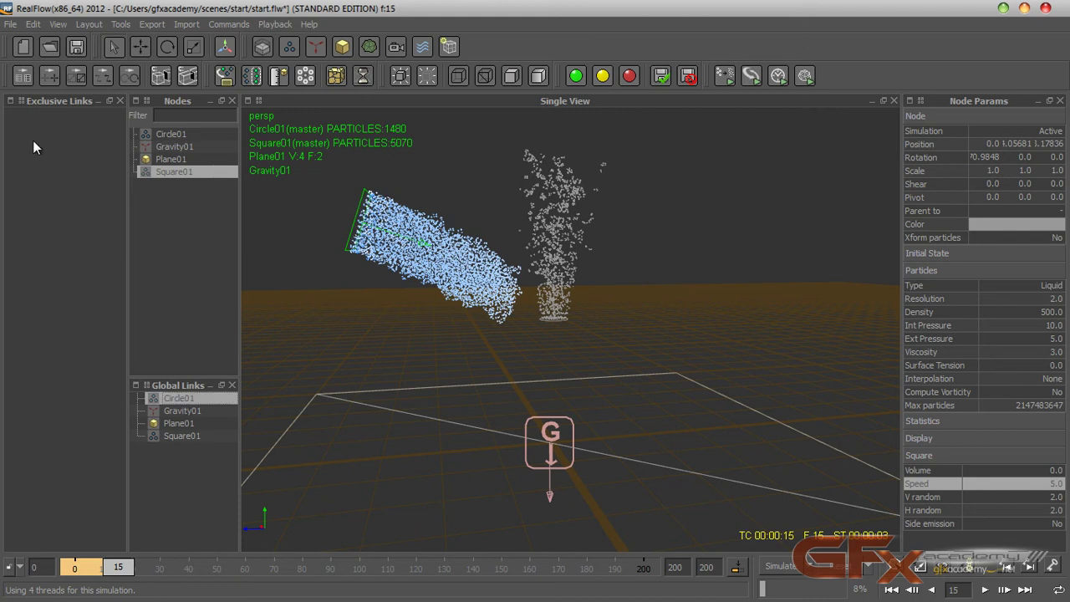
pyautogui.click(166, 136)
pyautogui.moveTo(51, 128); pyautogui.dragTo(51, 128)
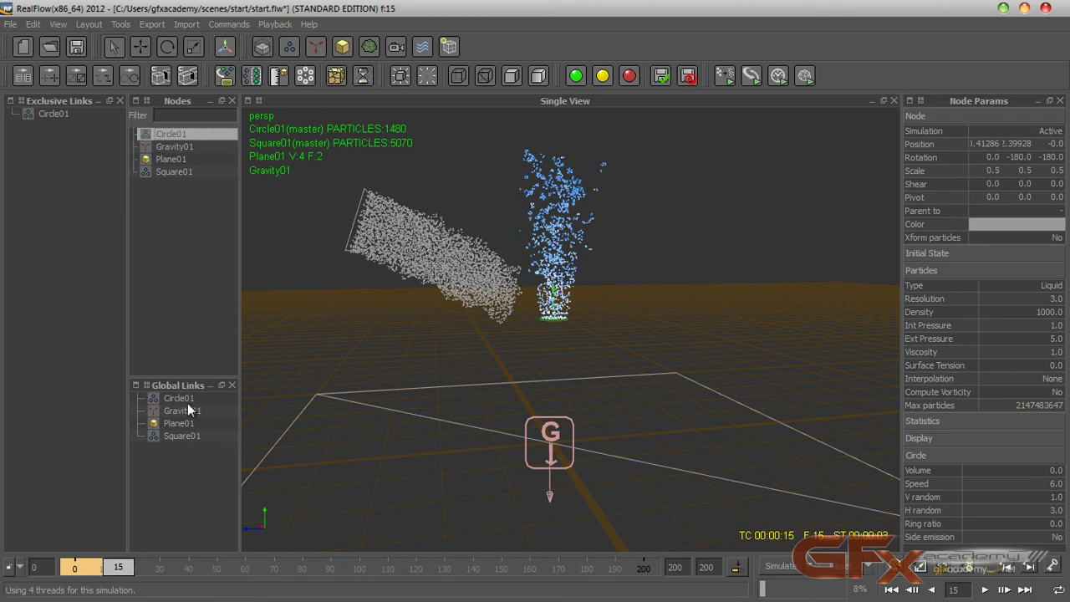
pyautogui.click(177, 147)
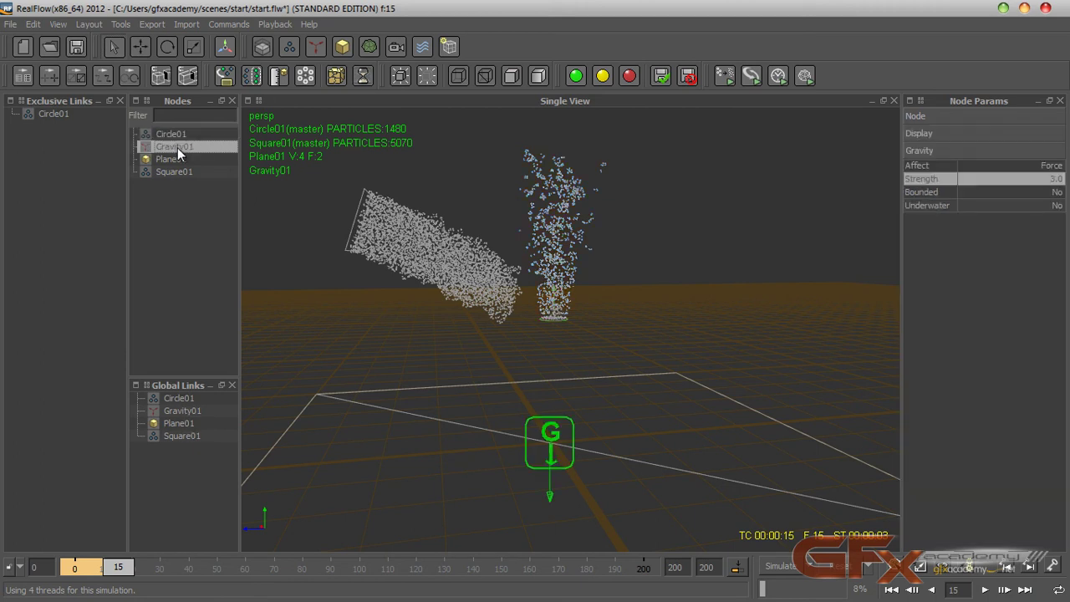
pyautogui.moveTo(167, 147); pyautogui.dragTo(40, 112)
# Remove Gravity01 and Circle01 from the global links
pyautogui.click(168, 412)
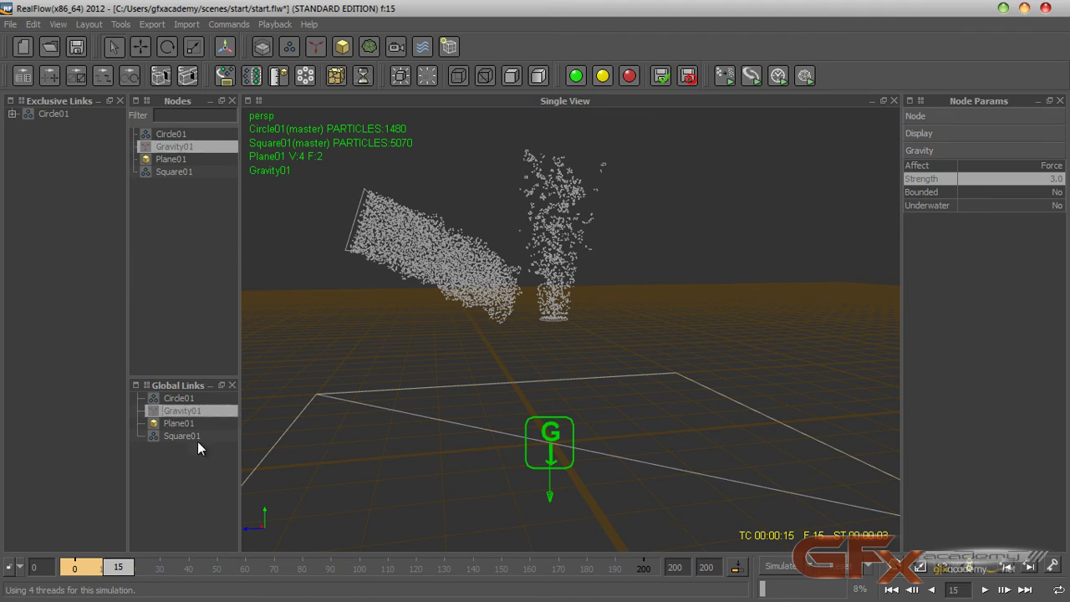
pyautogui.press('Delete')
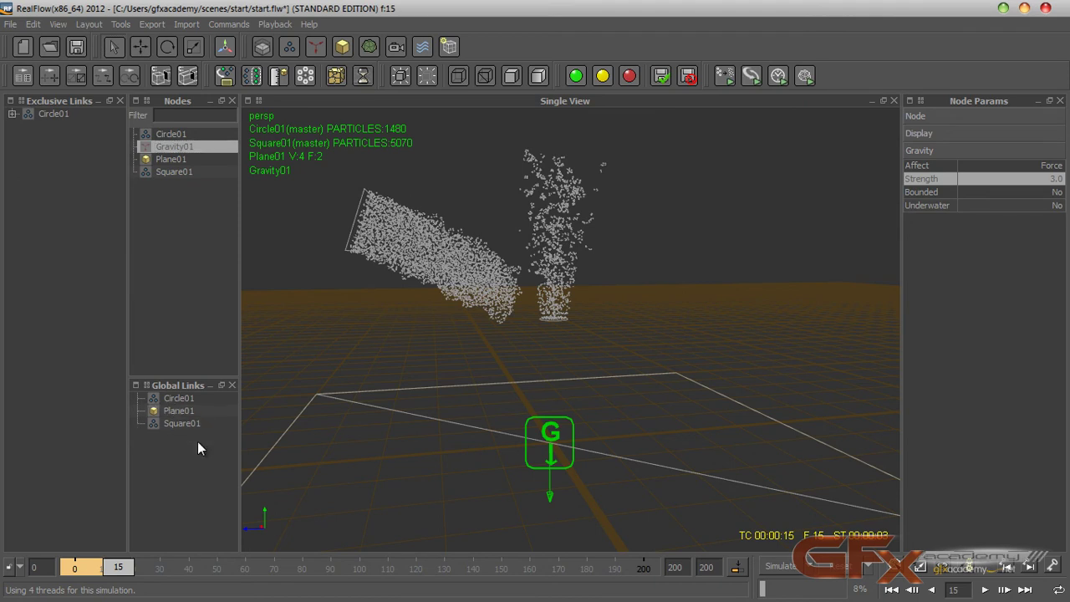
pyautogui.click(184, 400)
pyautogui.press('Delete')
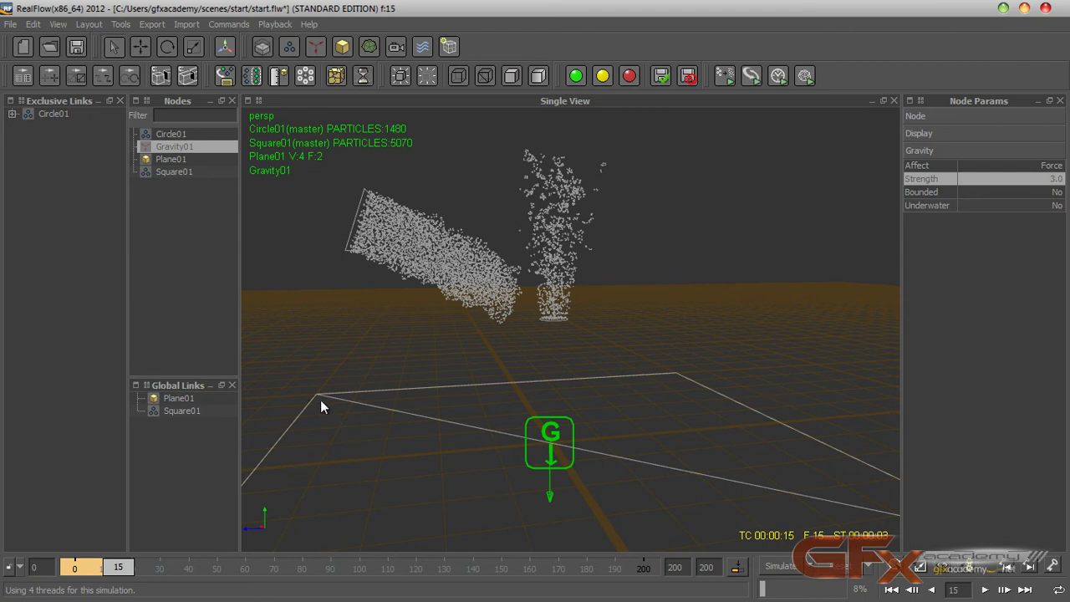
# Reset the old data, test the exclusive gravity link with a simulation to about frame 14, and reset again
pyautogui.click(846, 572)
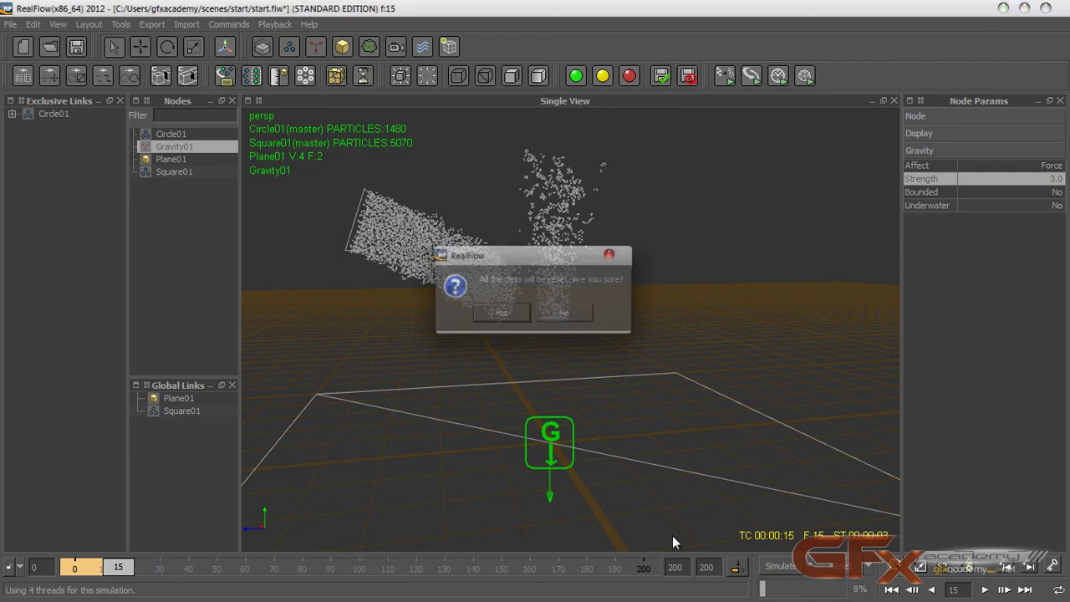
pyautogui.click(512, 315)
pyautogui.click(778, 567)
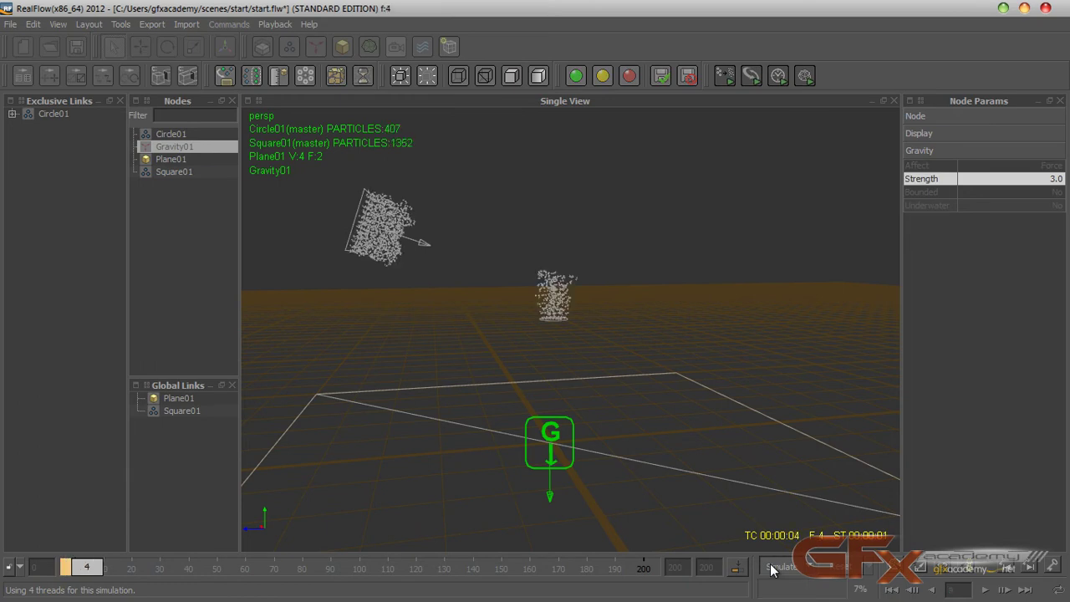
pyautogui.click(774, 569)
pyautogui.click(825, 574)
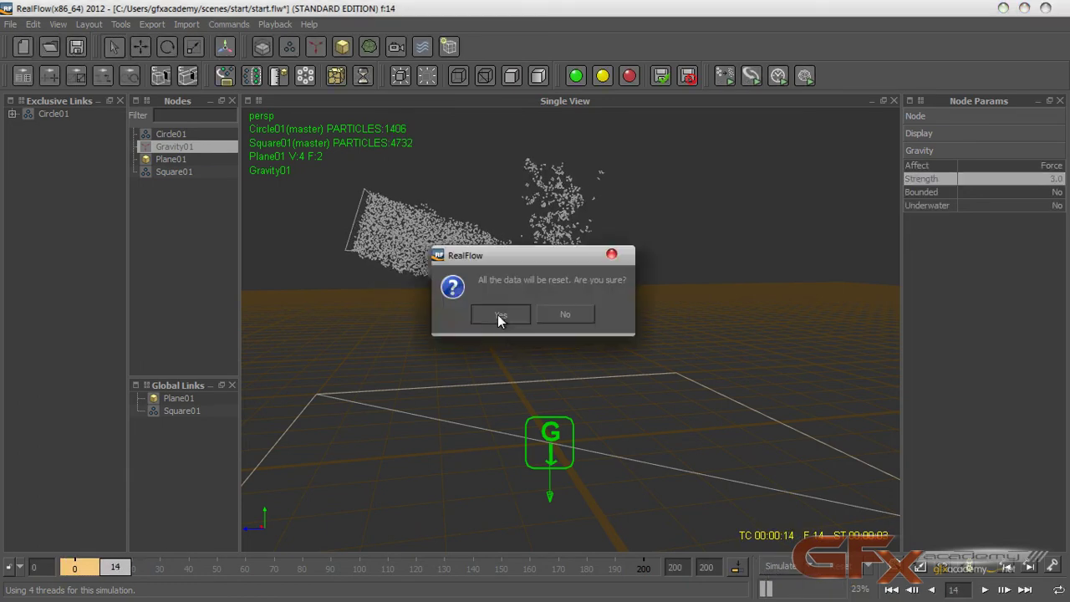
pyautogui.click(498, 314)
# Lower the circle emitter to a height of about 1.7 and set its scale to 1.0 on all axes
pyautogui.click(559, 321)
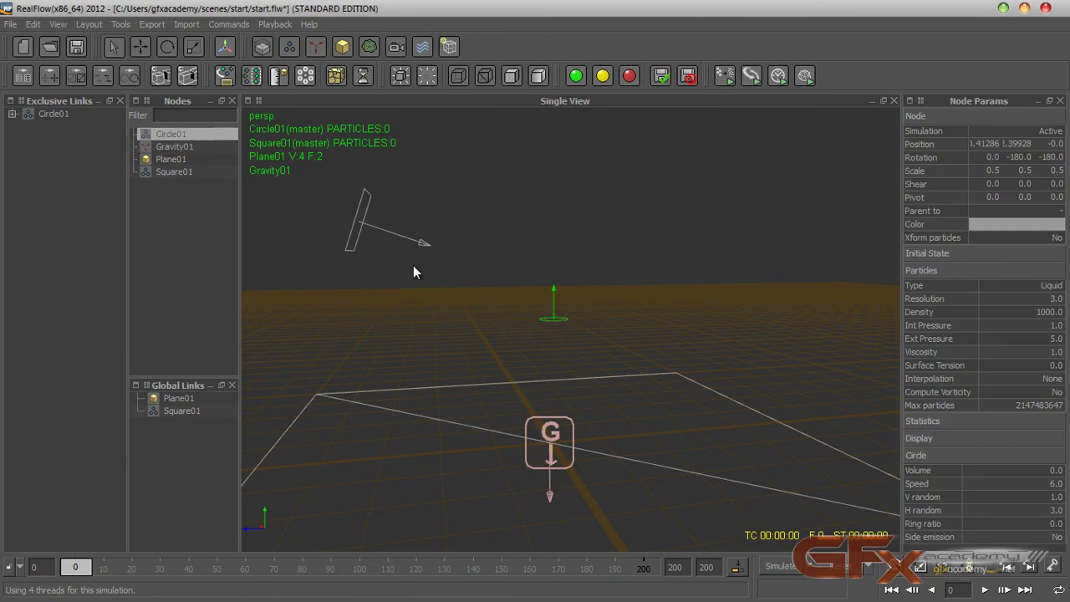
pyautogui.click(135, 49)
pyautogui.moveTo(554, 360); pyautogui.dragTo(562, 396)
pyautogui.doubleClick(987, 171)
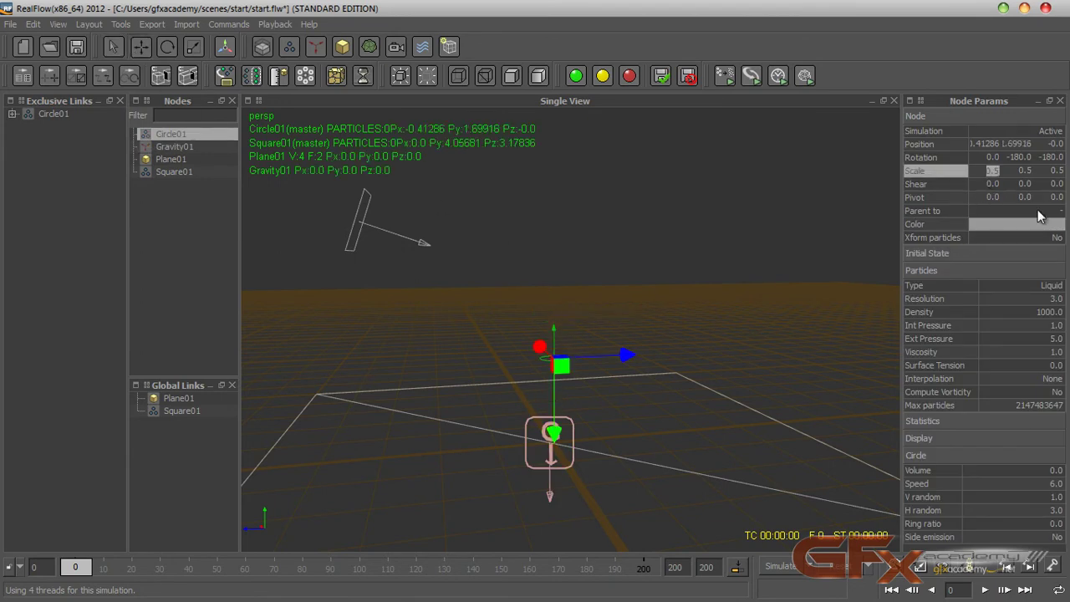
pyautogui.doubleClick(1025, 170)
pyautogui.write('1.0')
pyautogui.press('Tab')
pyautogui.write('1.0')
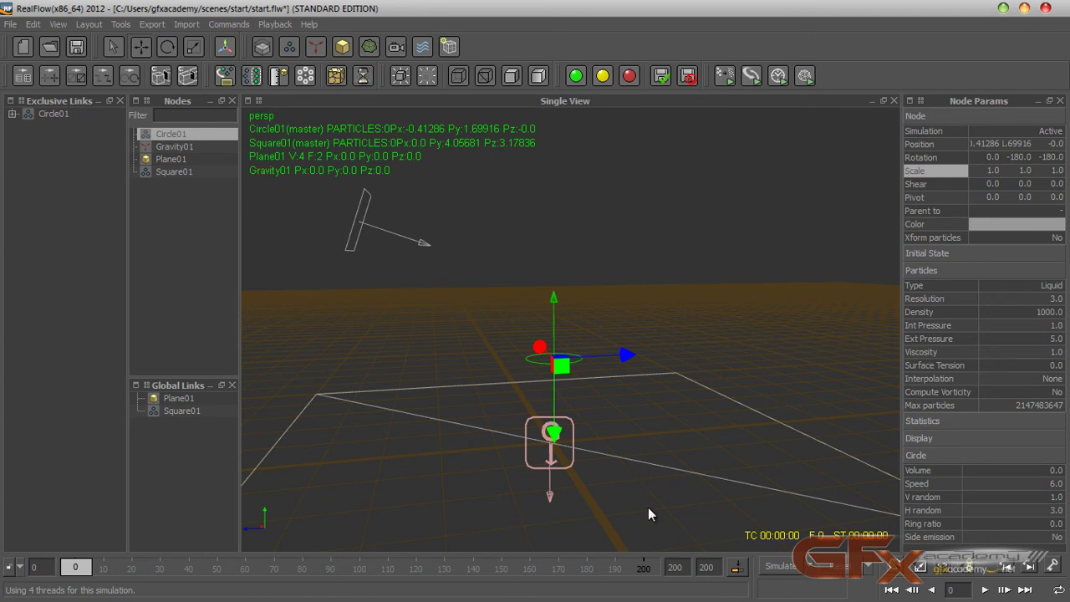
# Run a test simulation of the enlarged circle emitter to about frame 29 and reset the data
pyautogui.click(780, 568)
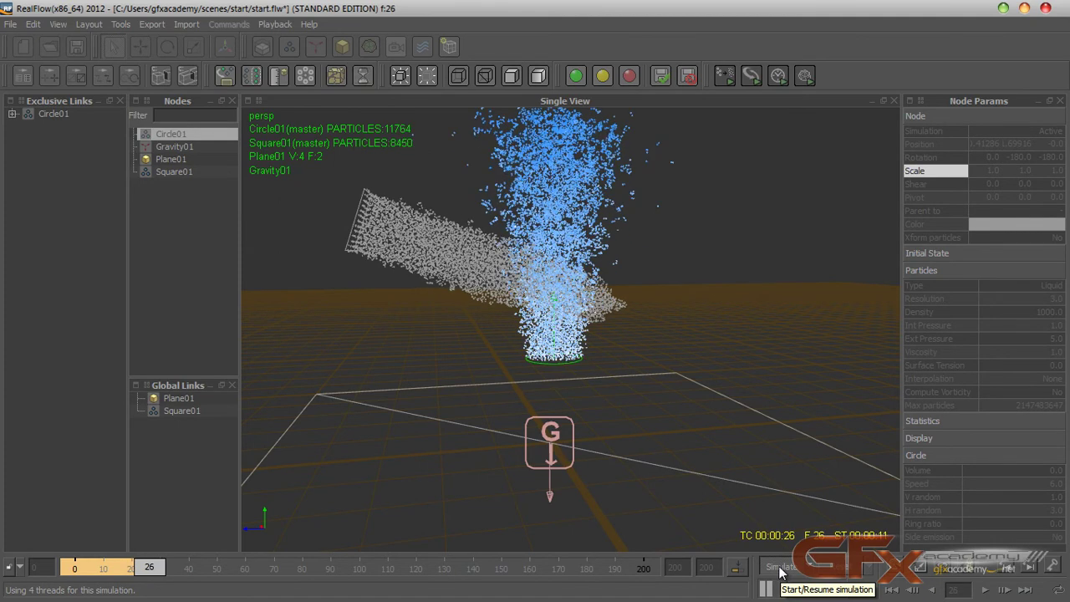
pyautogui.keyDown('alt'); pyautogui.moveTo(607, 380); pyautogui.dragTo(425, 358); pyautogui.keyUp('alt')
pyautogui.click(824, 567)
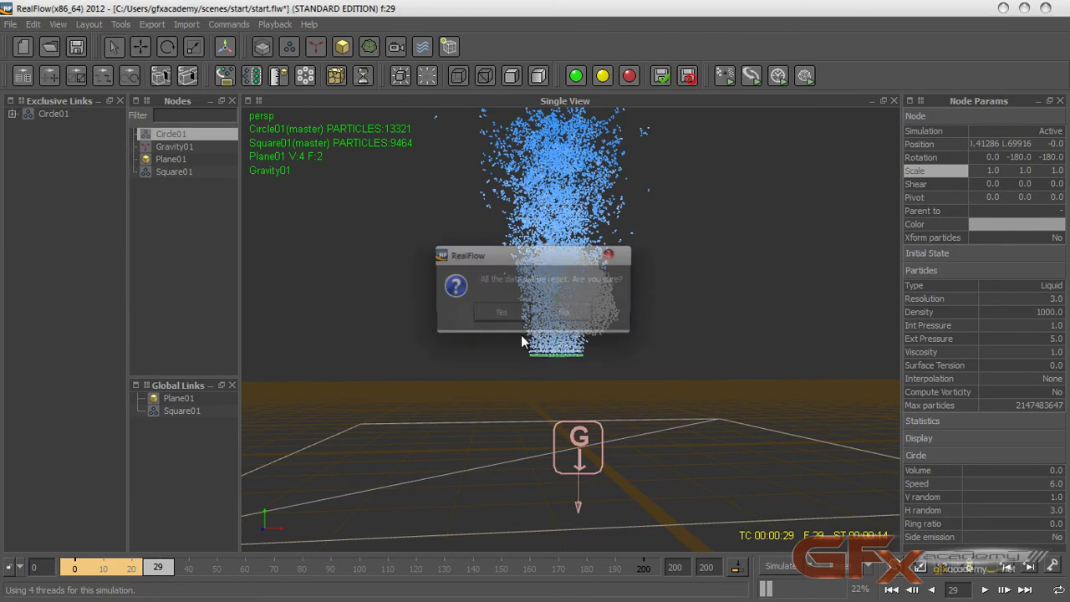
pyautogui.click(564, 312)
# Shift the square emitter slightly in the negative X direction
pyautogui.click(584, 281)
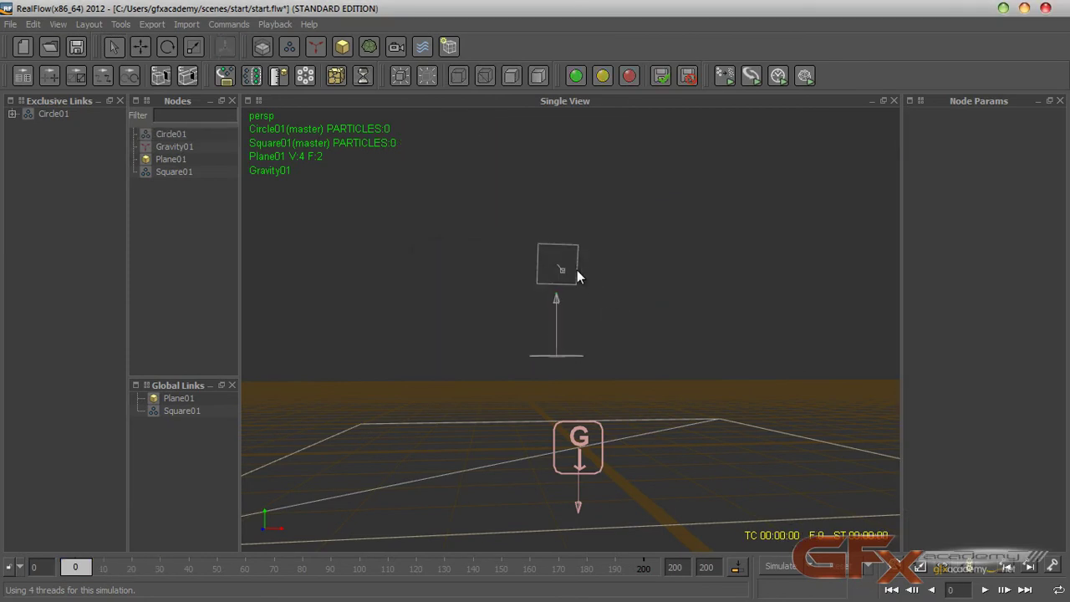
pyautogui.click(577, 278)
pyautogui.click(139, 48)
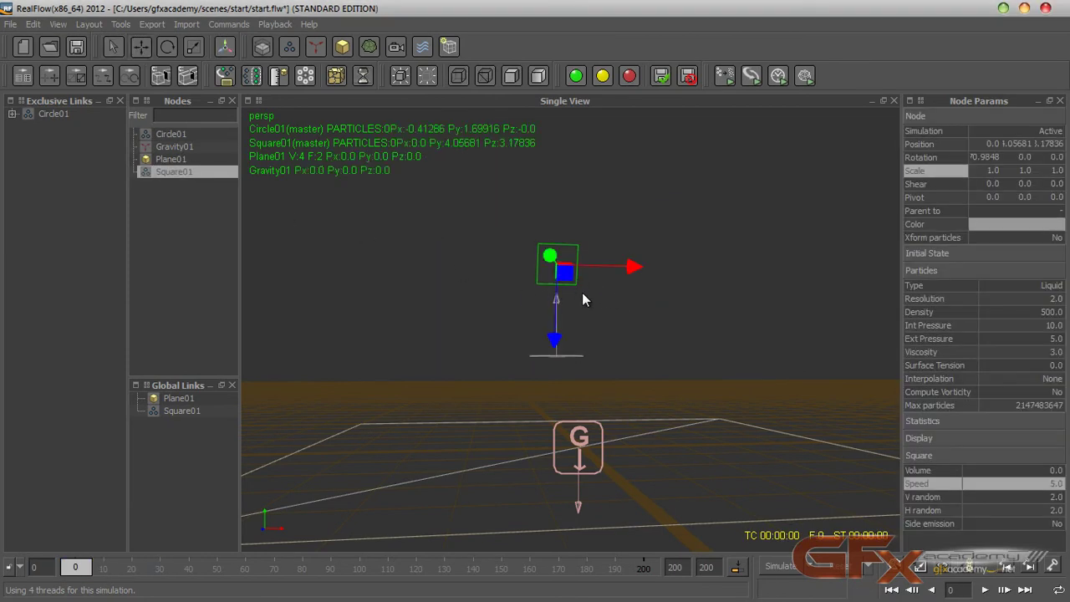
pyautogui.moveTo(635, 268); pyautogui.dragTo(617, 268)
# Simulate to about frame 44, examine from several angles how the two streams interact, and reset the data
pyautogui.click(782, 567)
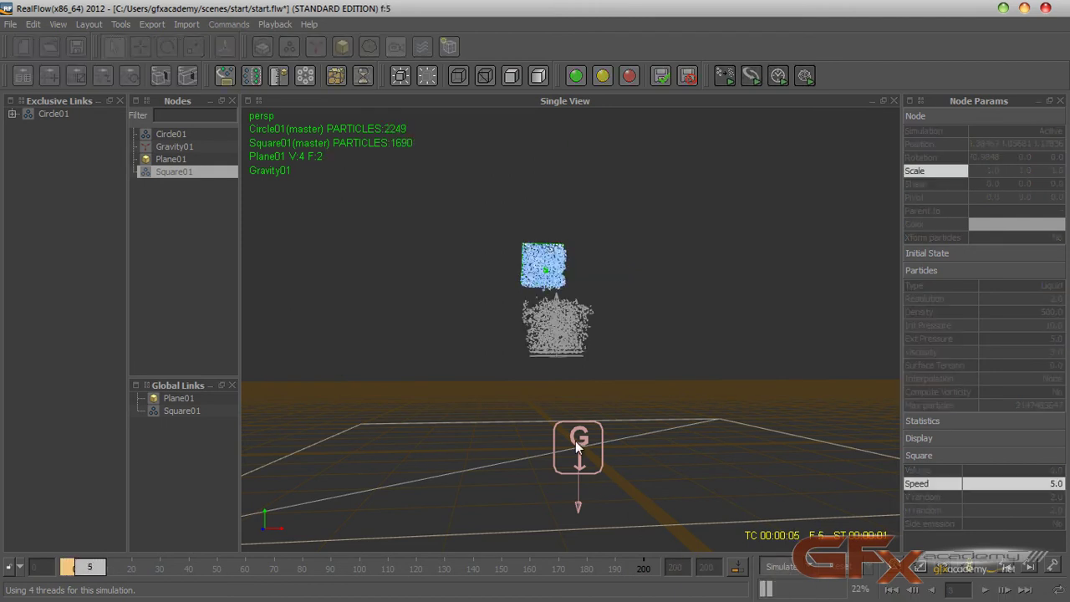
pyautogui.keyDown('alt'); pyautogui.moveTo(490, 426); pyautogui.dragTo(640, 433); pyautogui.keyUp('alt')
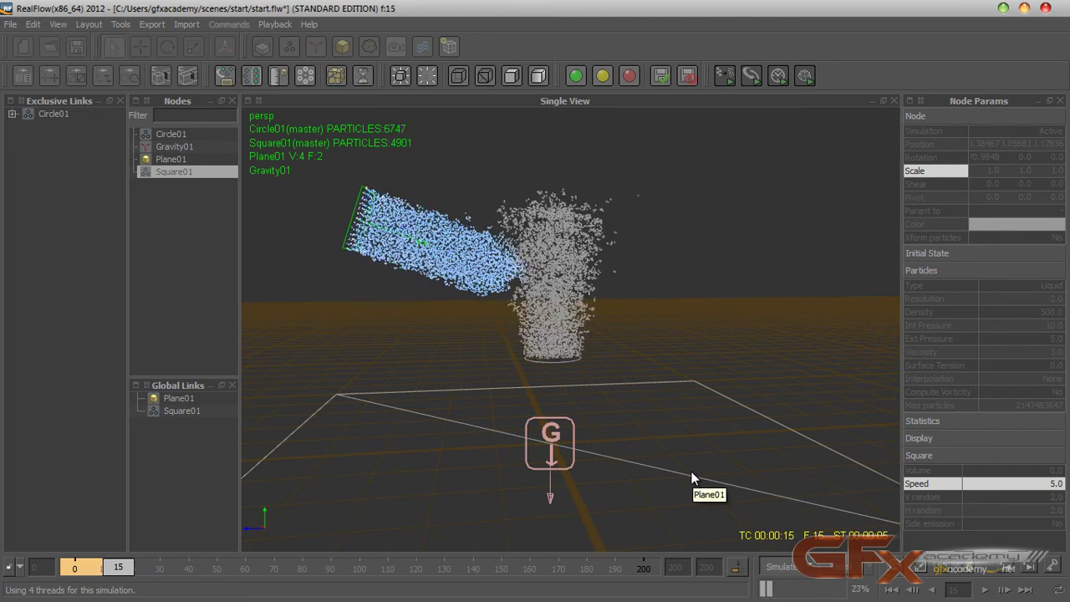
pyautogui.keyDown('alt'); pyautogui.moveTo(628, 426); pyautogui.dragTo(480, 408); pyautogui.keyUp('alt')
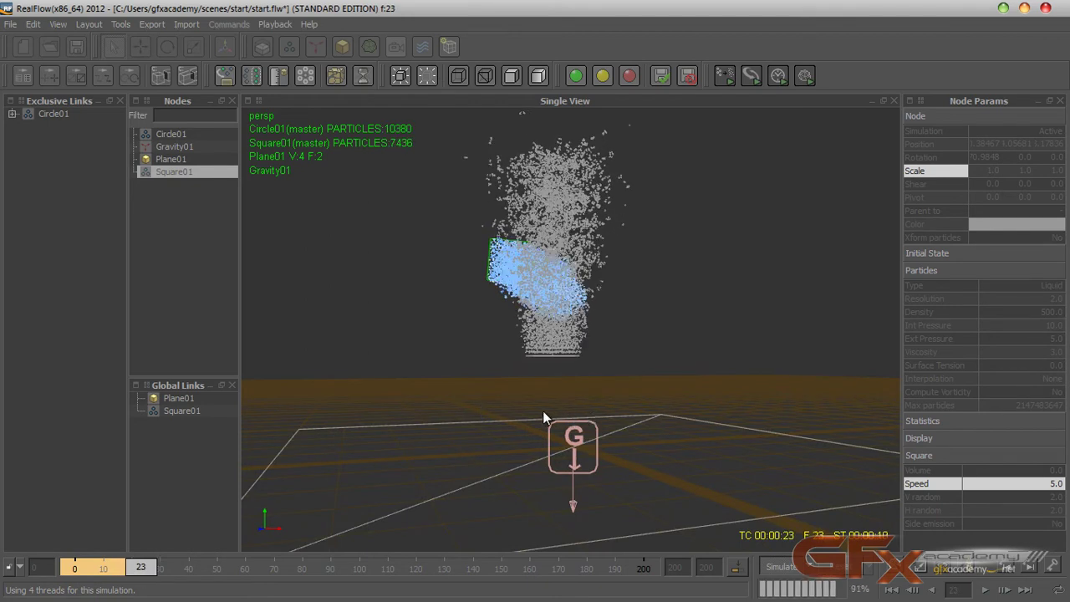
pyautogui.keyDown('alt'); pyautogui.moveTo(483, 407); pyautogui.dragTo(608, 423); pyautogui.keyUp('alt')
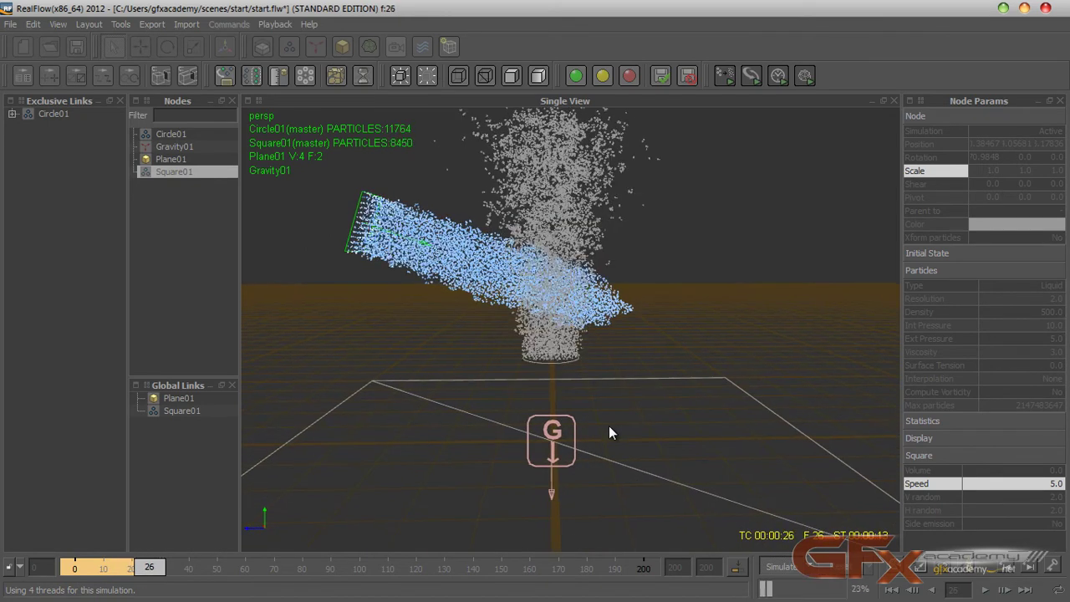
pyautogui.keyDown('alt'); pyautogui.moveTo(626, 421); pyautogui.dragTo(583, 359); pyautogui.keyUp('alt')
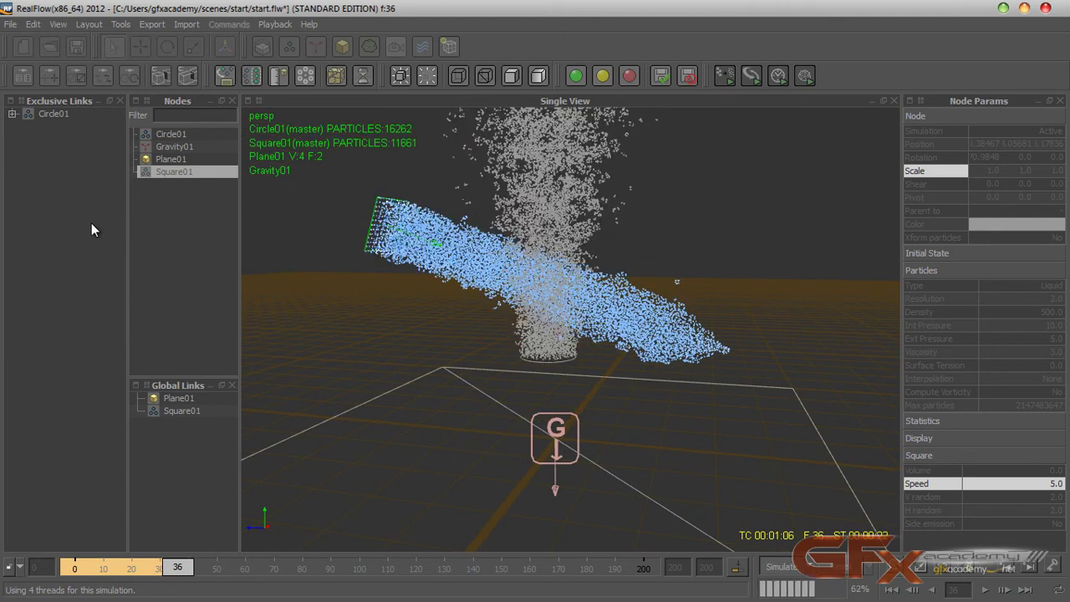
pyautogui.scroll(-3, 498, 296)
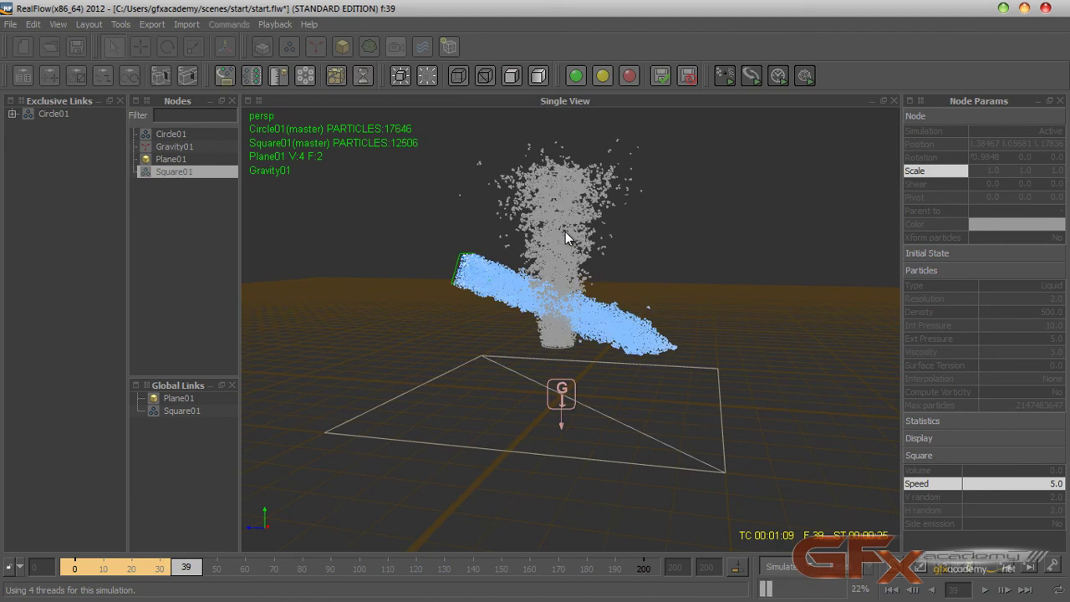
pyautogui.keyDown('alt'); pyautogui.moveTo(550, 304); pyautogui.dragTo(576, 344); pyautogui.keyUp('alt')
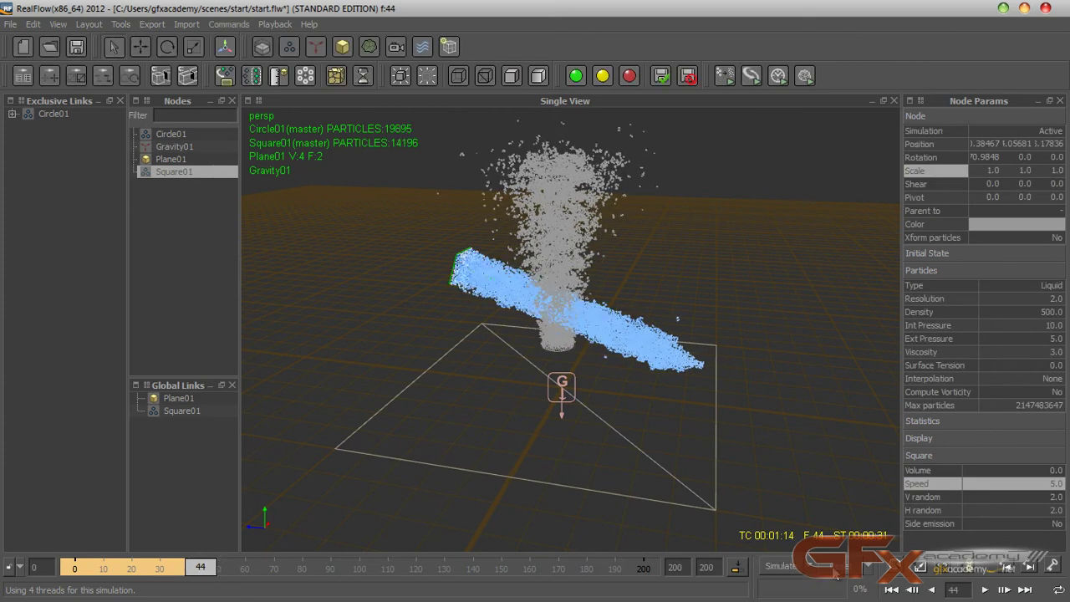
pyautogui.click(782, 578)
pyautogui.click(566, 312)
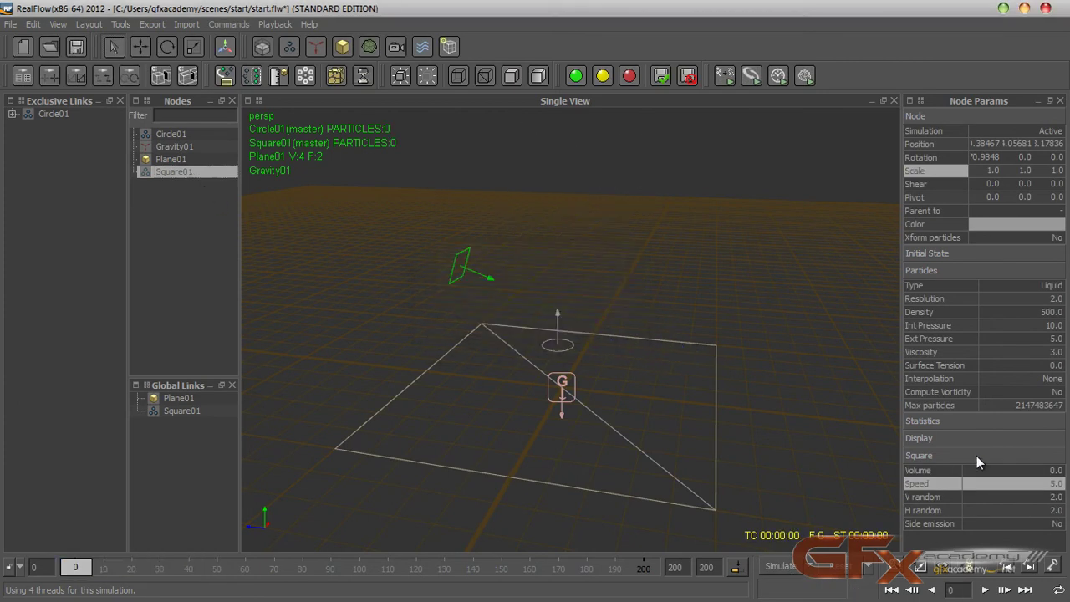
# Set the square emitter's speed to 10.0 and its density to 1000
pyautogui.doubleClick(1050, 487)
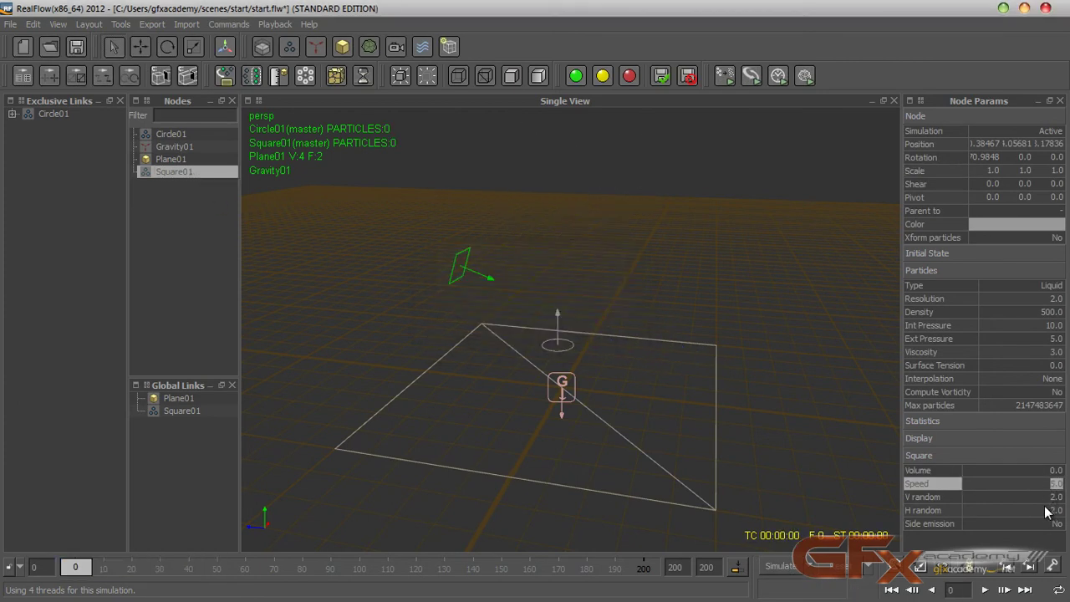
pyautogui.press('Return')
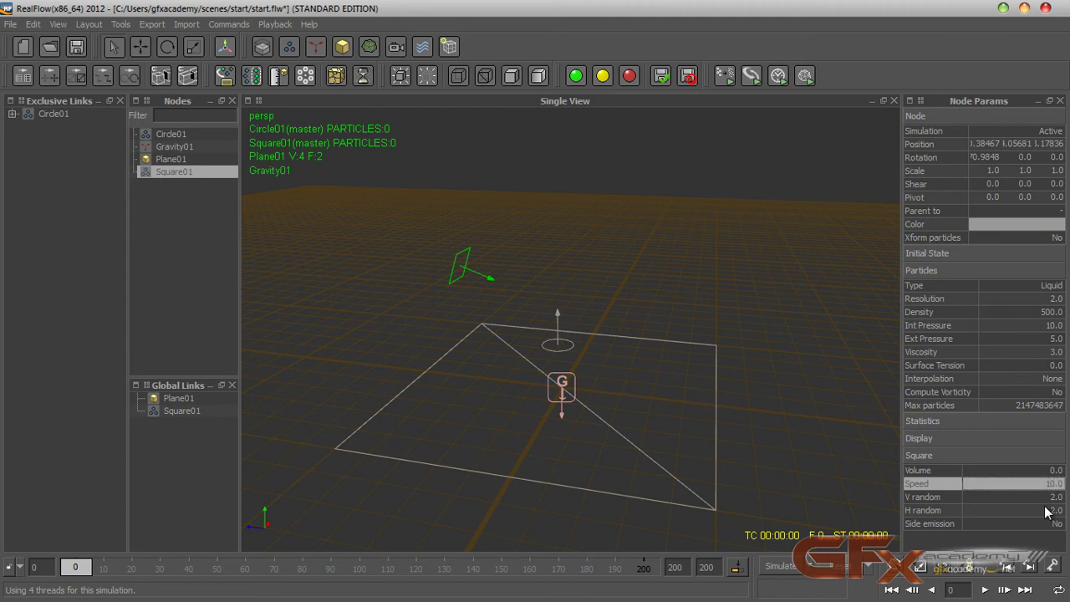
pyautogui.doubleClick(1024, 314)
pyautogui.write('1000')
pyautogui.press('Return')
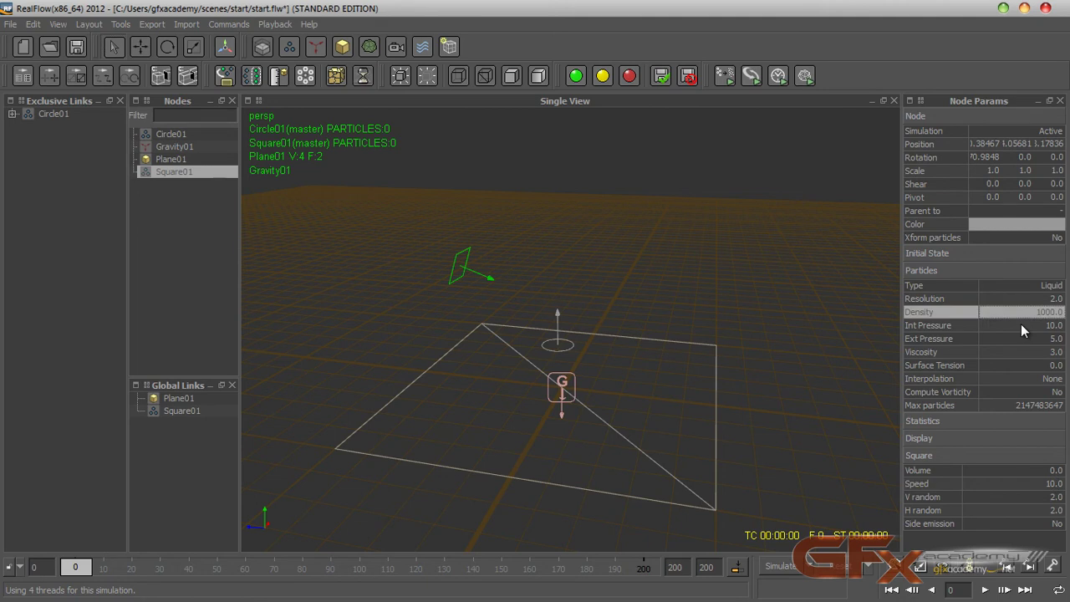
# Set the square emitter's internal pressure to 20
pyautogui.doubleClick(1026, 337)
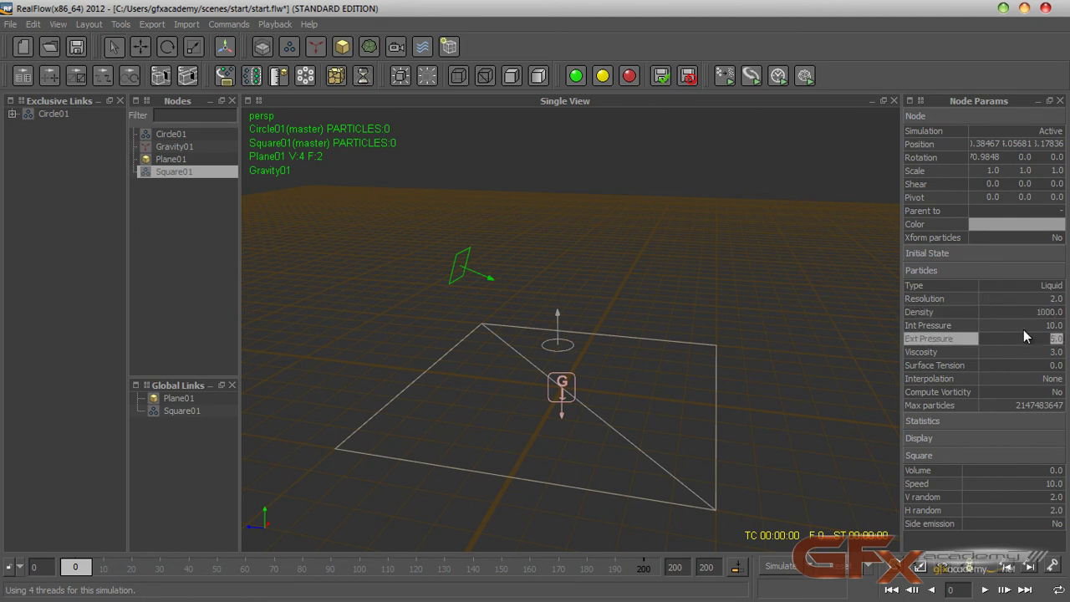
pyautogui.doubleClick(1022, 325)
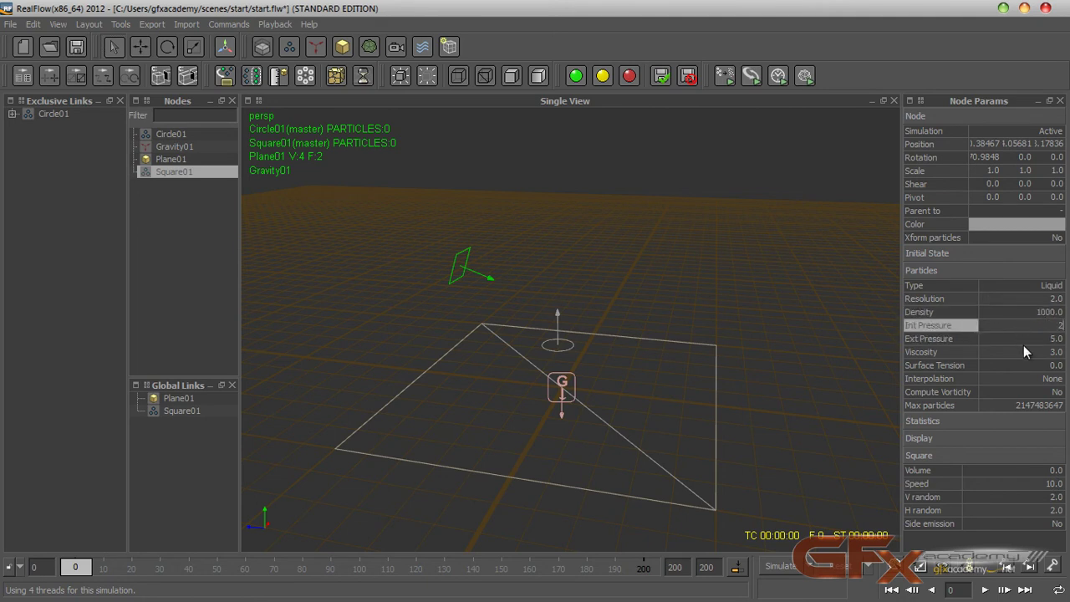
pyautogui.write('20')
pyautogui.press('Return')
# Simulate to about frame 32, examine how the streams collide and the circle emitter's exclusive link, and reset the data
pyautogui.keyDown('alt'); pyautogui.moveTo(658, 398); pyautogui.dragTo(614, 350); pyautogui.keyUp('alt')
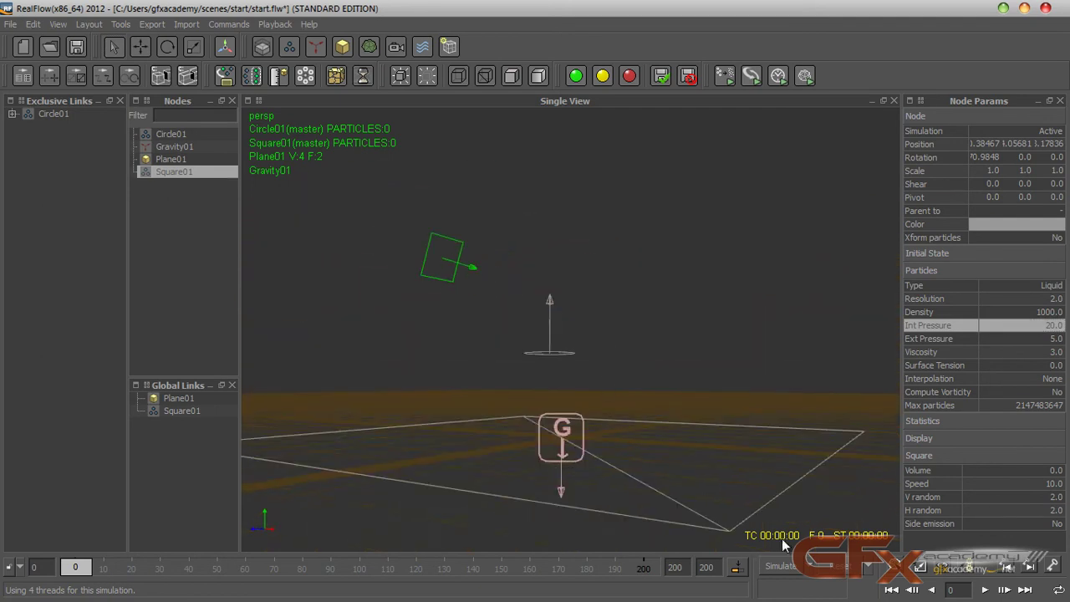
pyautogui.click(783, 567)
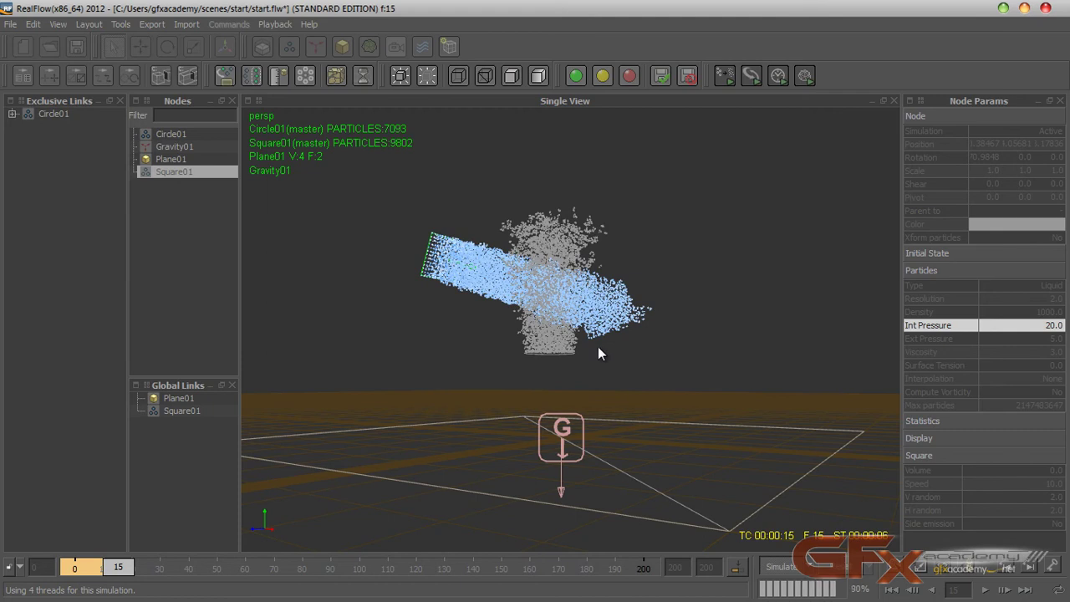
pyautogui.keyDown('alt'); pyautogui.moveTo(591, 347); pyautogui.dragTo(617, 377); pyautogui.keyUp('alt')
pyautogui.click(518, 338)
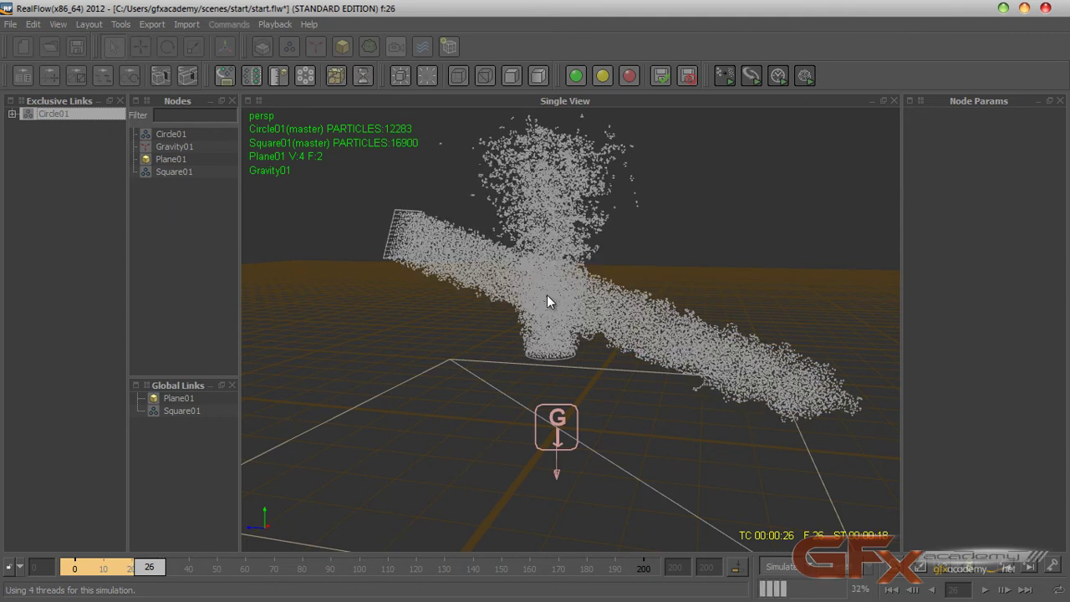
pyautogui.doubleClick(54, 114)
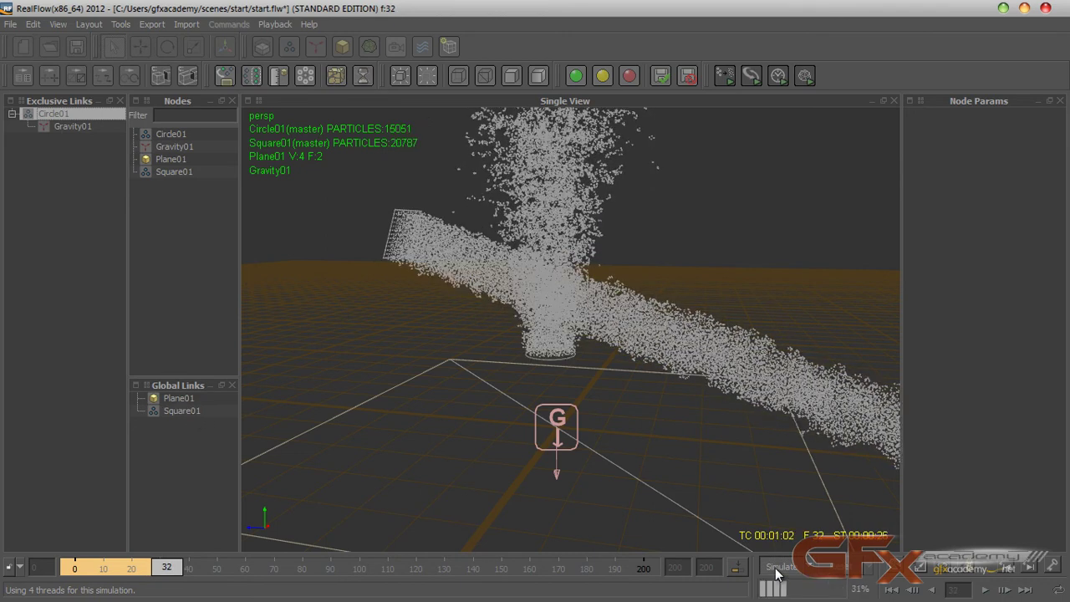
pyautogui.click(842, 569)
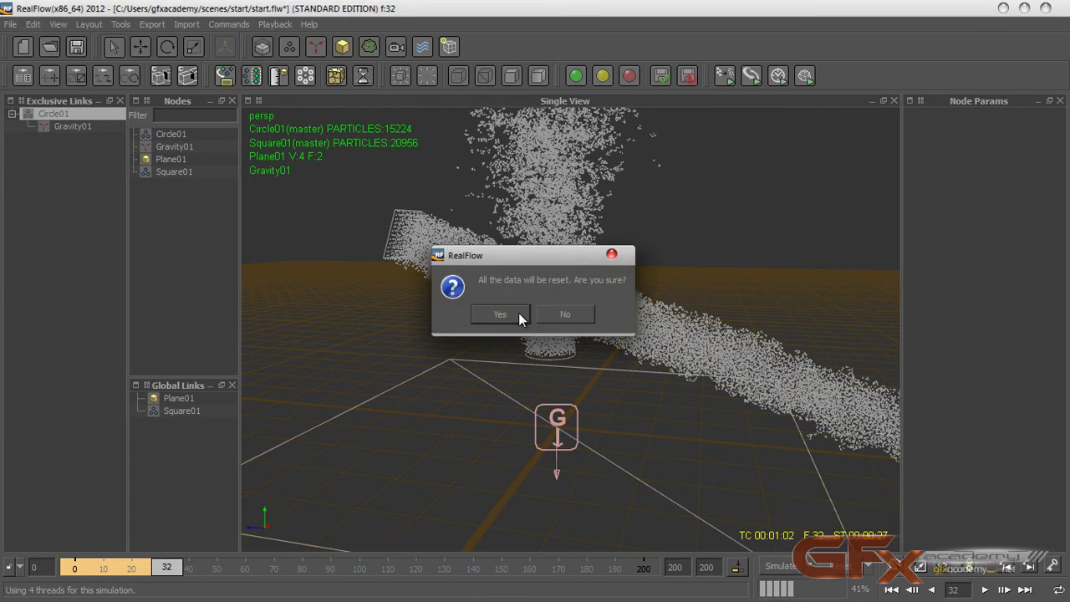
pyautogui.click(492, 312)
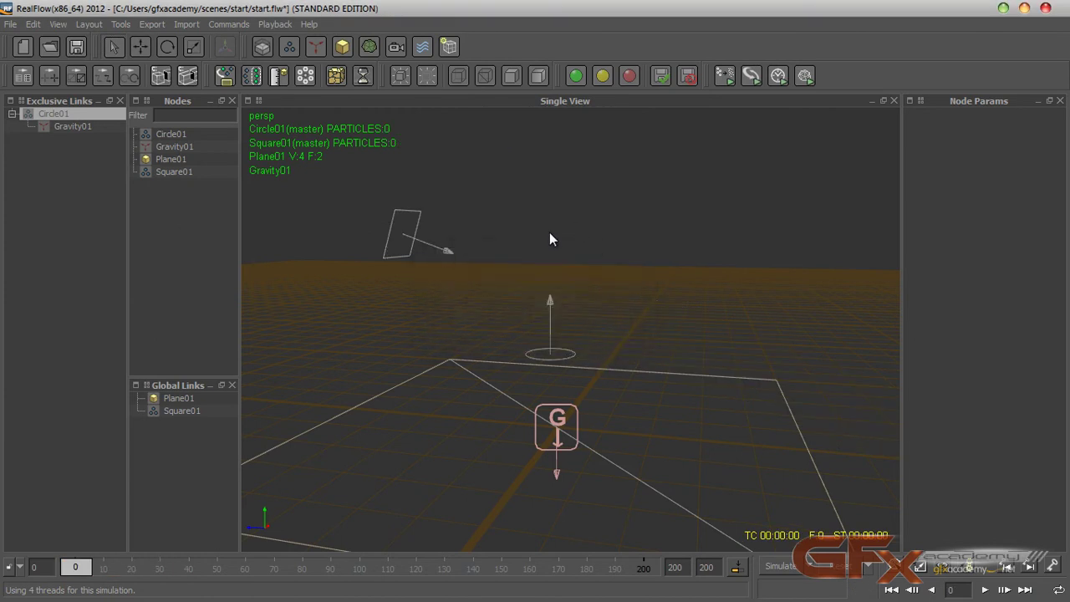
pyautogui.click(12, 114)
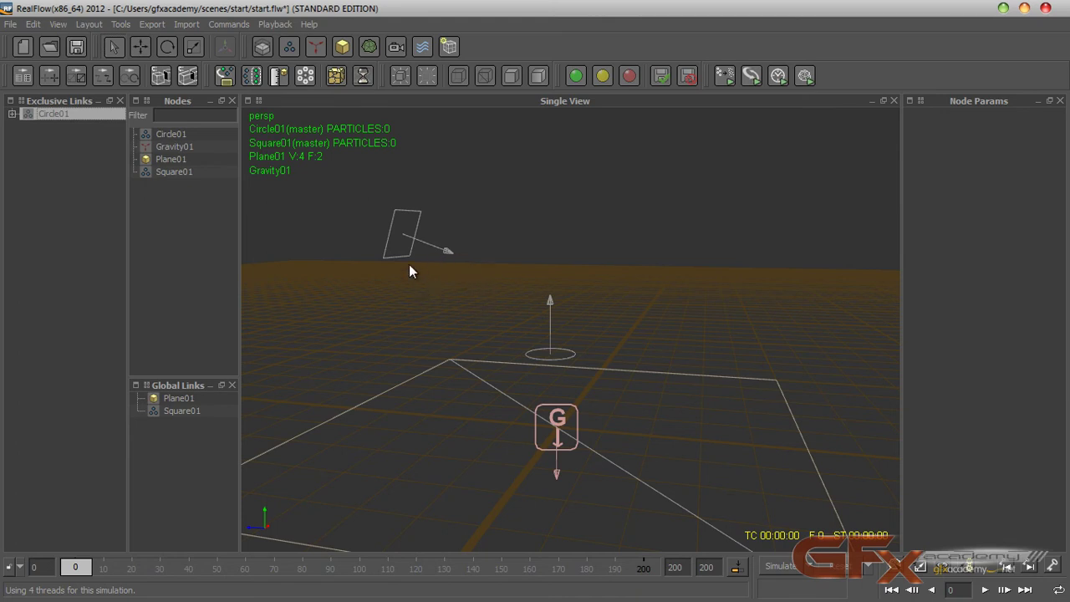
# Add a standard particle mesh and insert only the Circle01 emitter into it
pyautogui.click(177, 133)
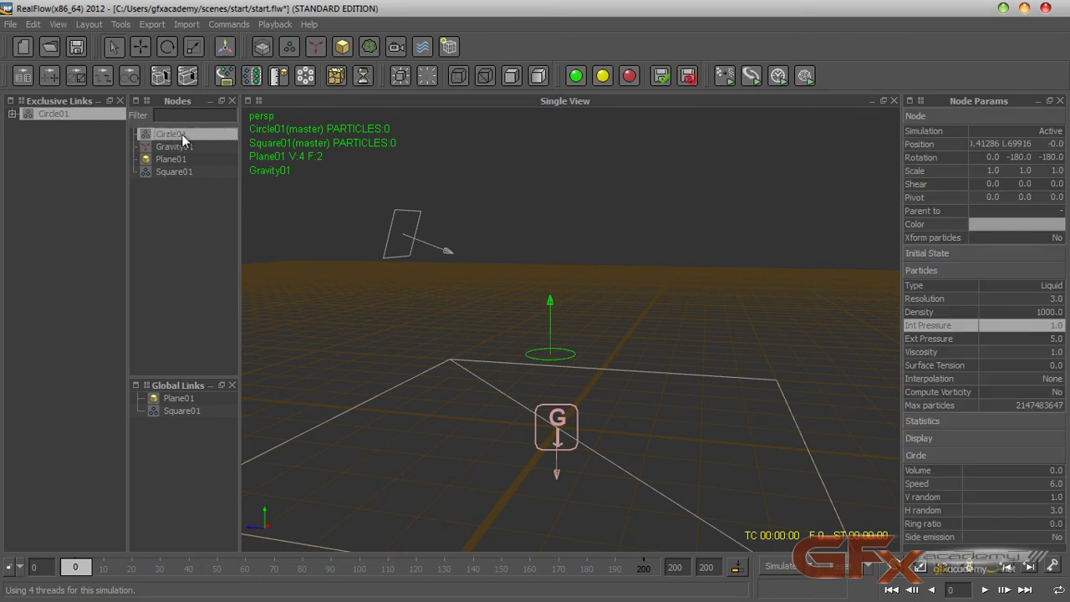
pyautogui.click(367, 55)
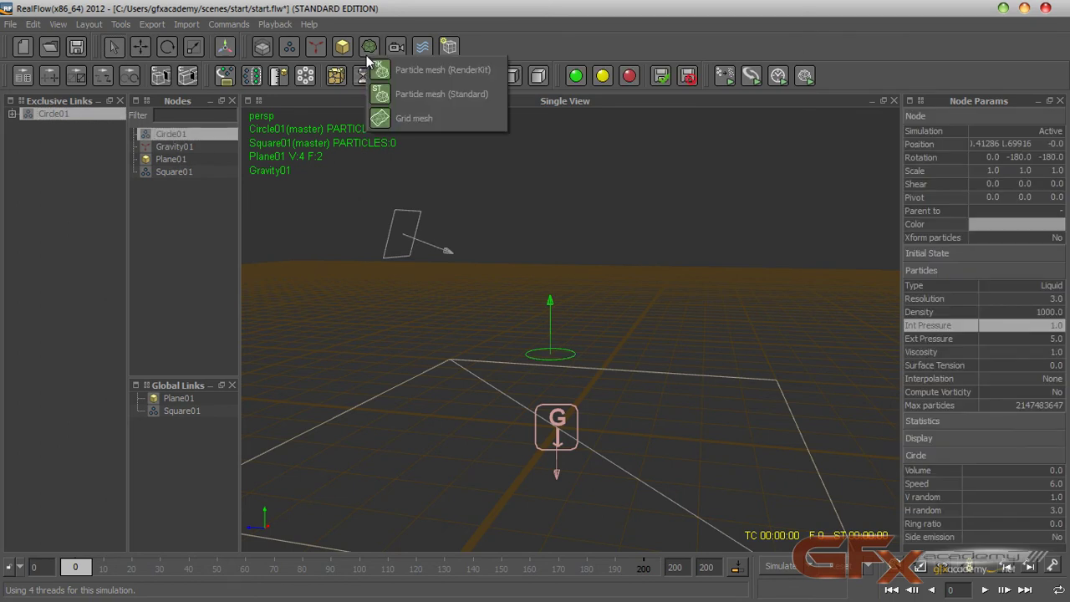
pyautogui.click(411, 94)
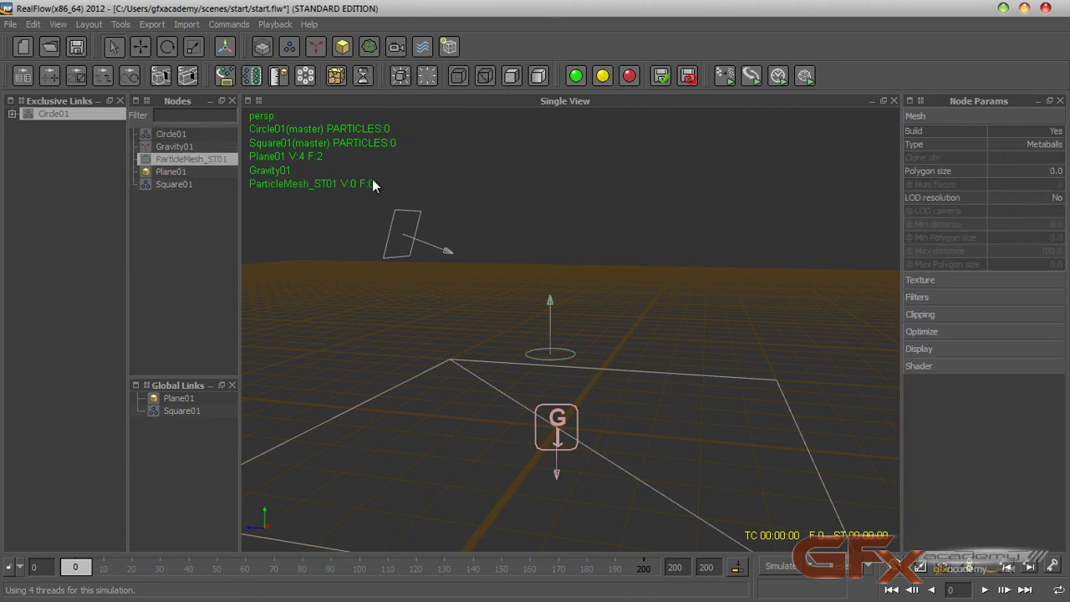
pyautogui.rightClick(175, 159)
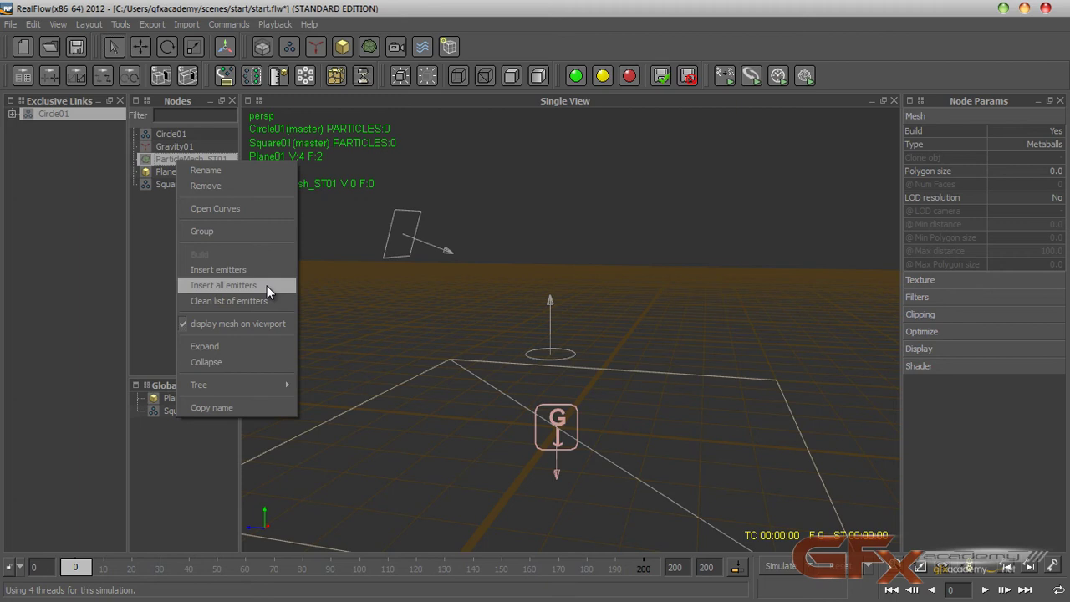
pyautogui.click(229, 269)
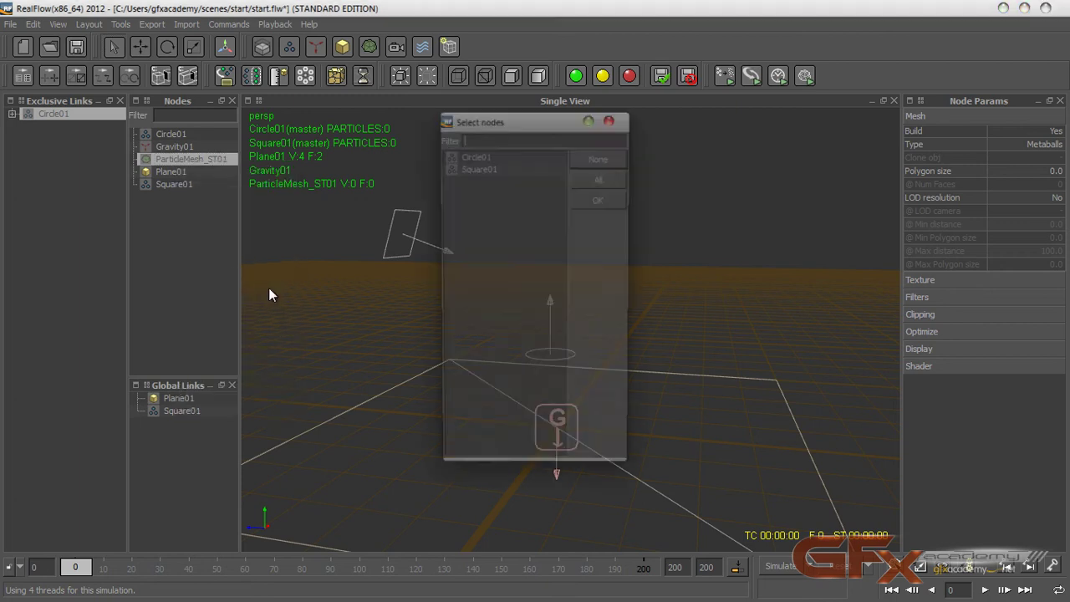
pyautogui.click(481, 157)
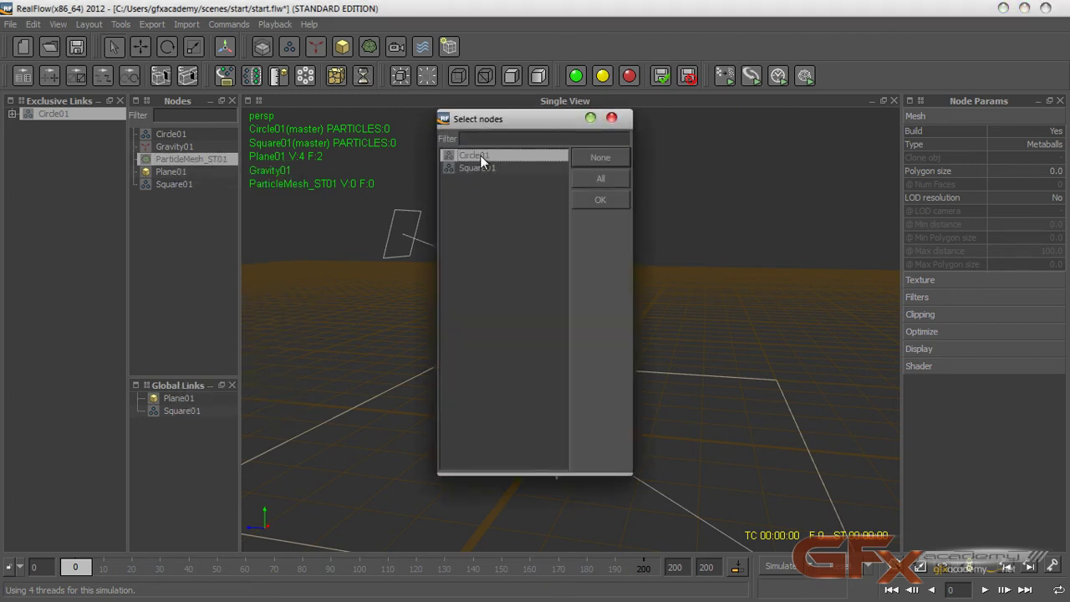
pyautogui.click(594, 201)
pyautogui.click(197, 205)
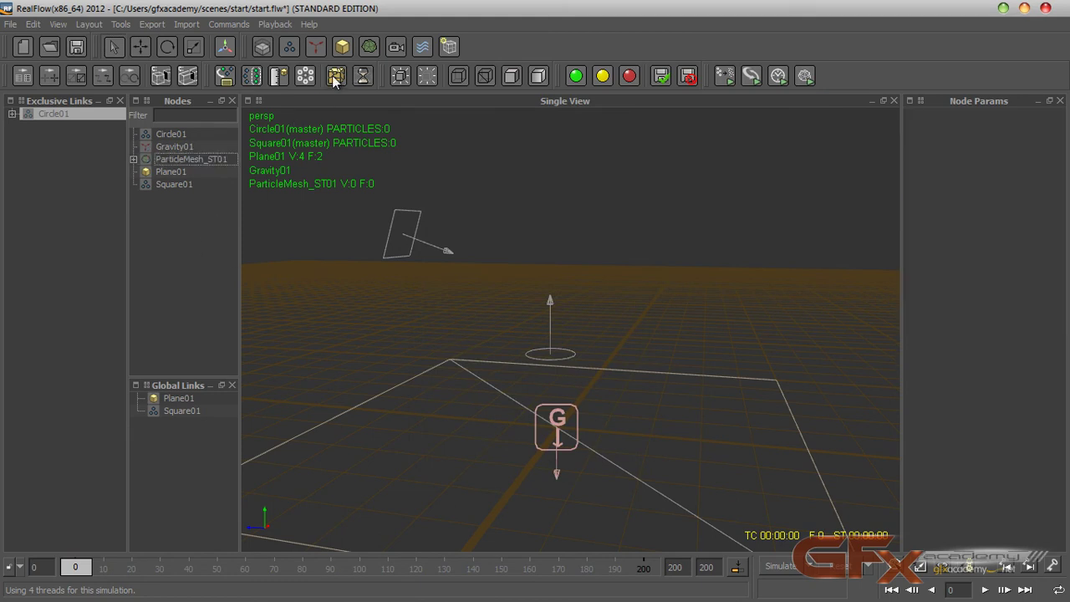
# Add a second standard particle mesh and insert only the Square01 emitter into it
pyautogui.click(365, 48)
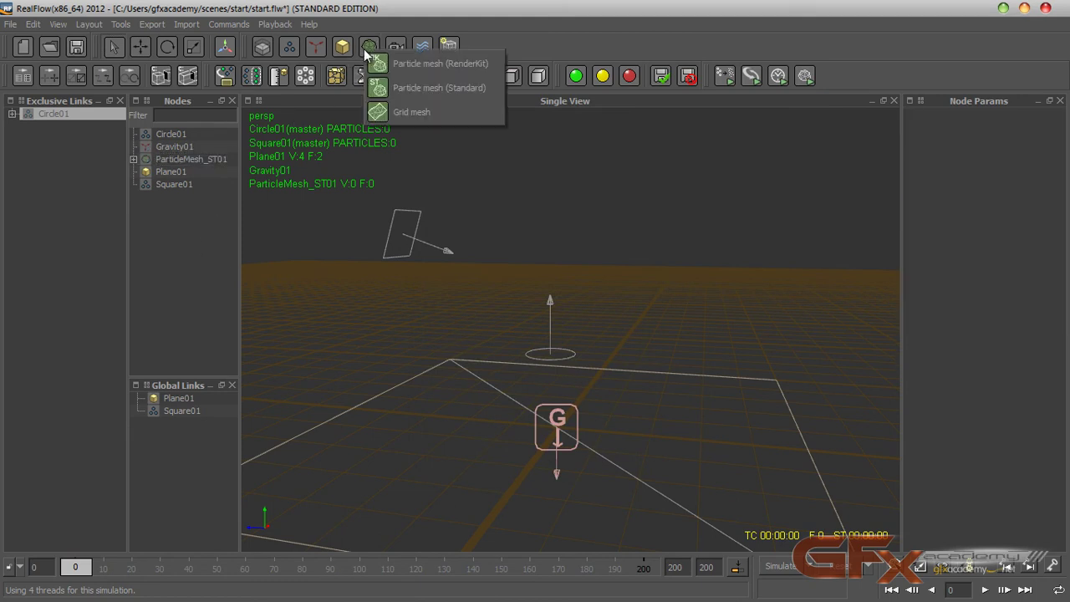
pyautogui.click(402, 90)
pyautogui.rightClick(173, 174)
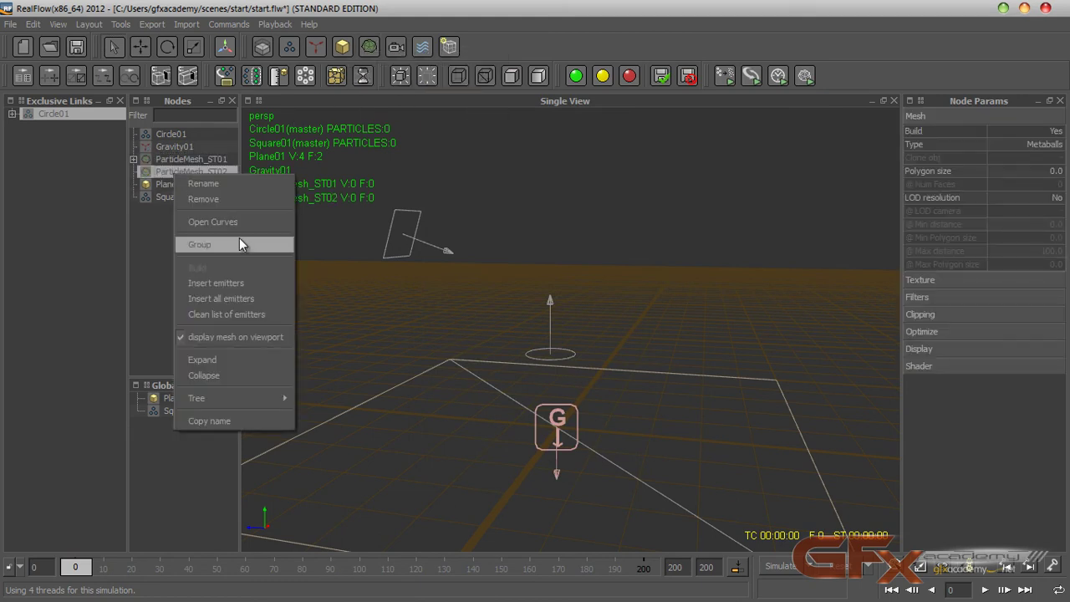
pyautogui.click(251, 282)
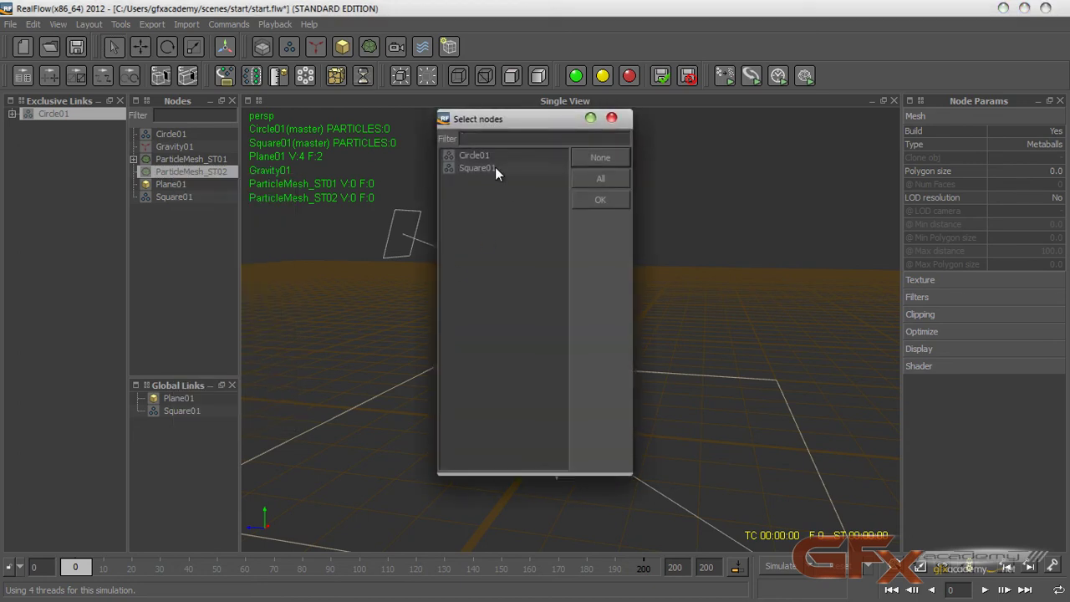
pyautogui.click(496, 168)
pyautogui.press('Return')
pyautogui.click(329, 317)
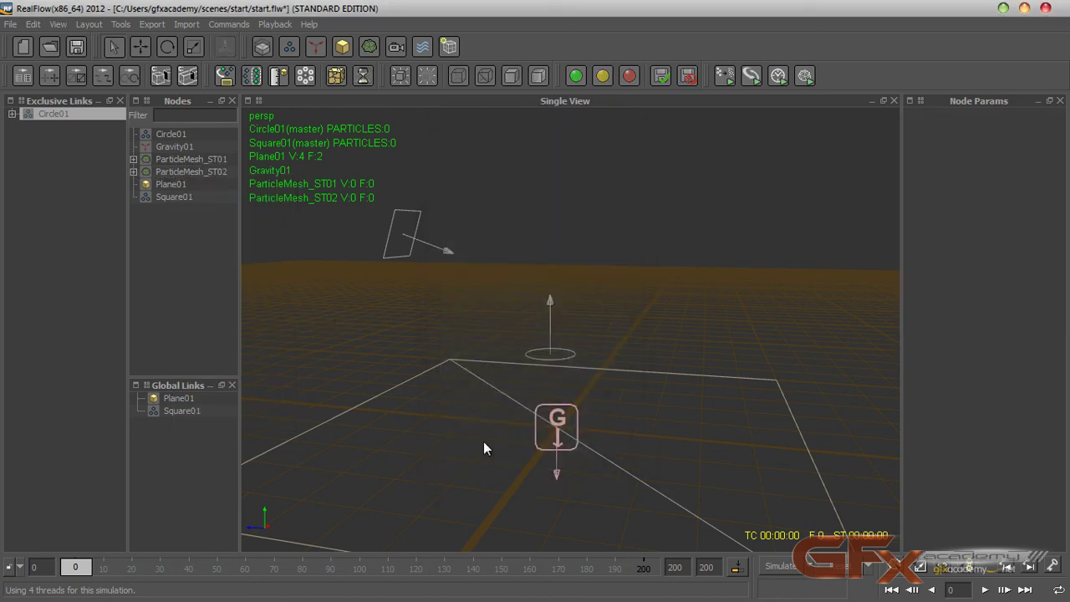
# Check both mesh nodes, simulate to about frame 21 while examining the meshed streams from several angles, and stop the simulation
pyautogui.click(193, 172)
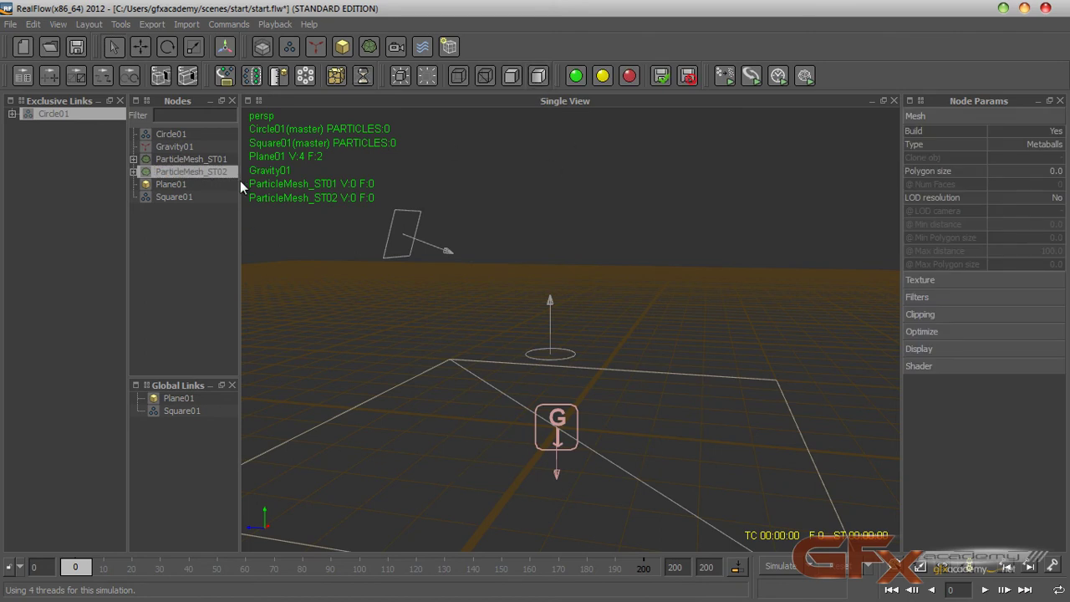
pyautogui.click(209, 159)
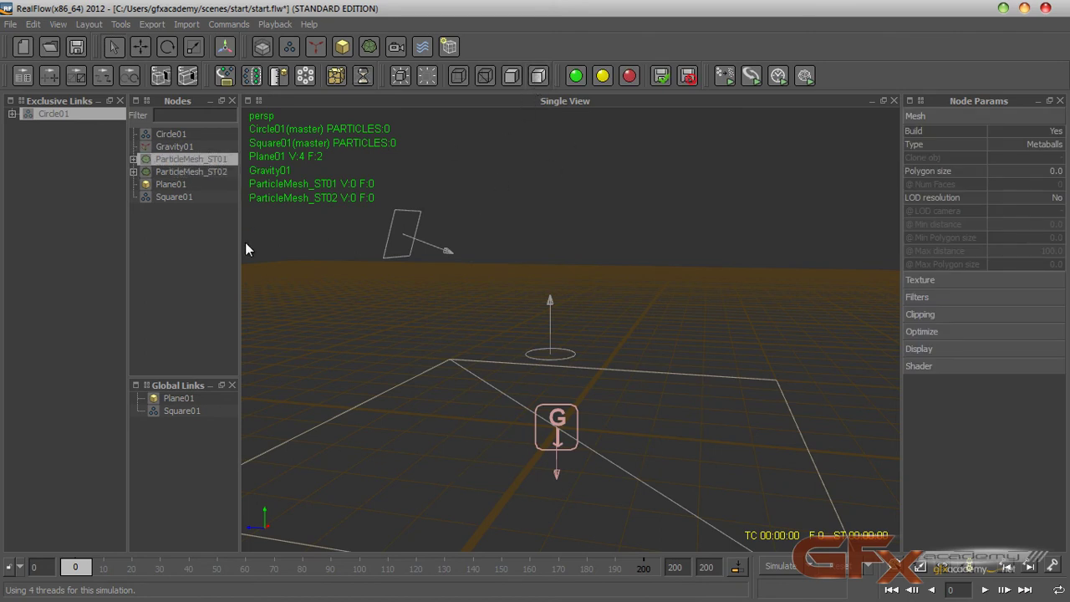
pyautogui.click(781, 567)
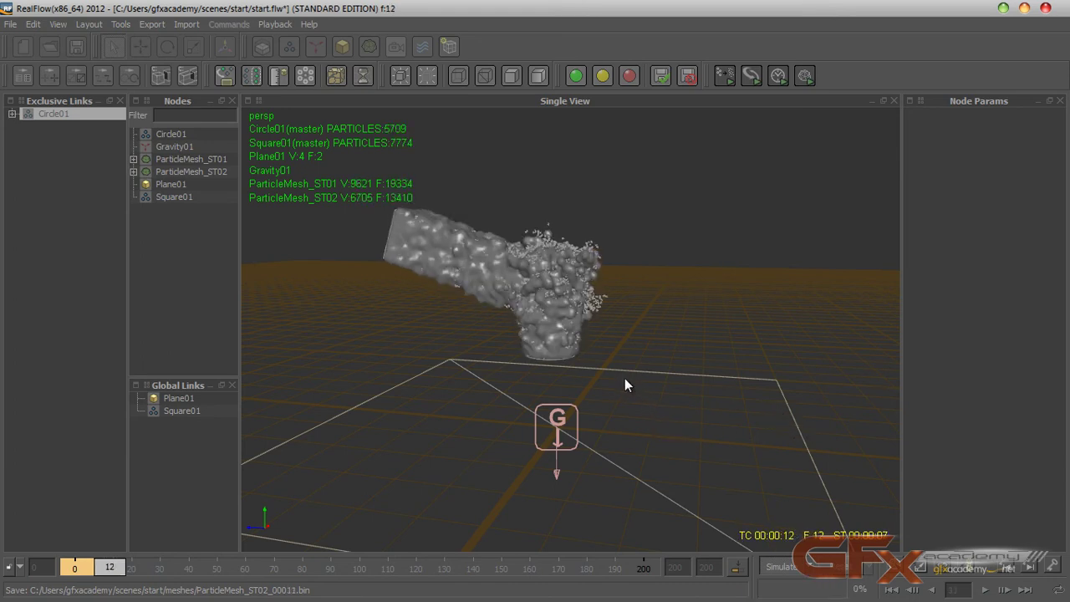
pyautogui.keyDown('alt'); pyautogui.moveTo(606, 375); pyautogui.dragTo(669, 377); pyautogui.keyUp('alt')
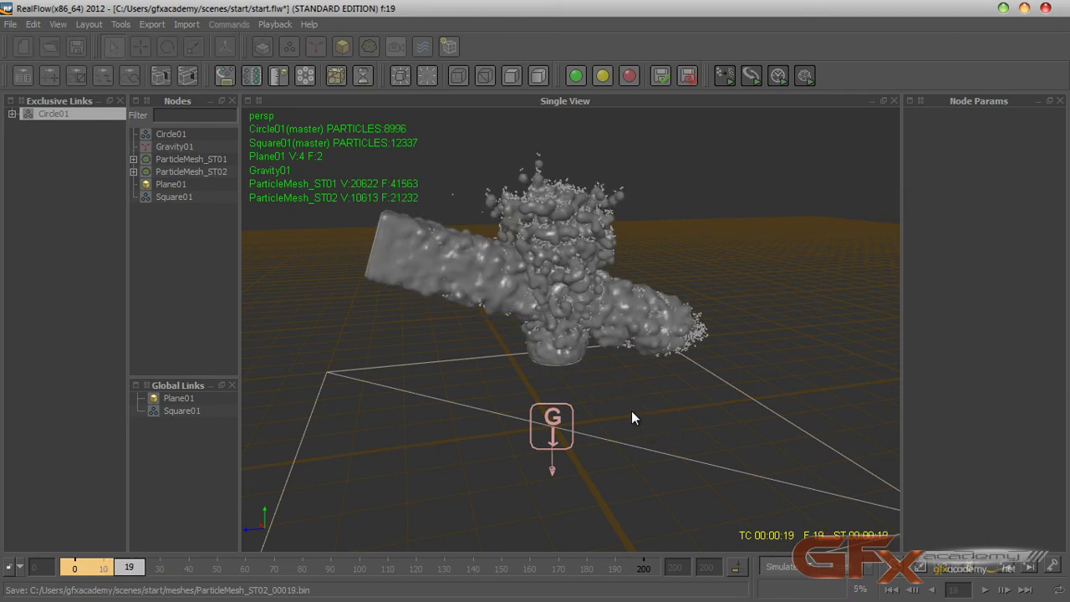
pyautogui.keyDown('alt'); pyautogui.moveTo(677, 371); pyautogui.dragTo(582, 376); pyautogui.keyUp('alt')
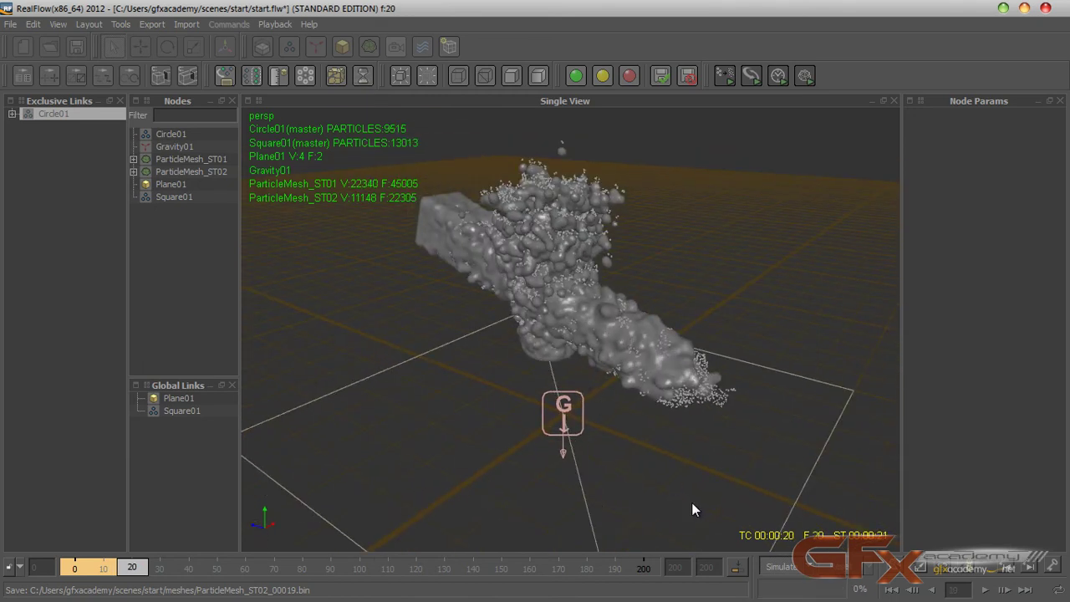
pyautogui.click(791, 568)
# Play back the simulated frames from the start and return to frame 0
pyautogui.click(891, 589)
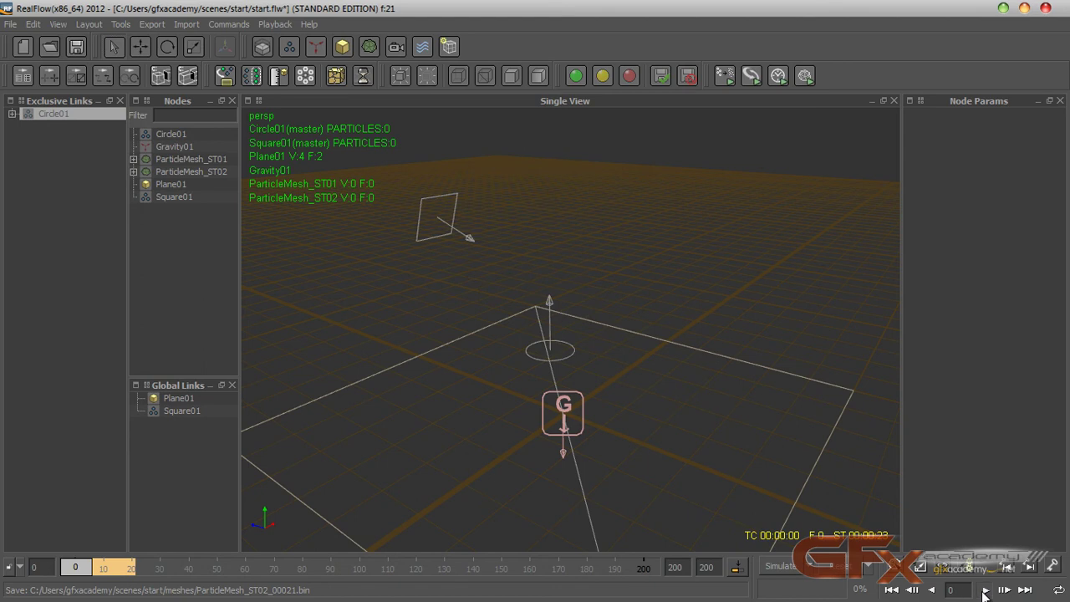
pyautogui.click(985, 590)
pyautogui.click(933, 590)
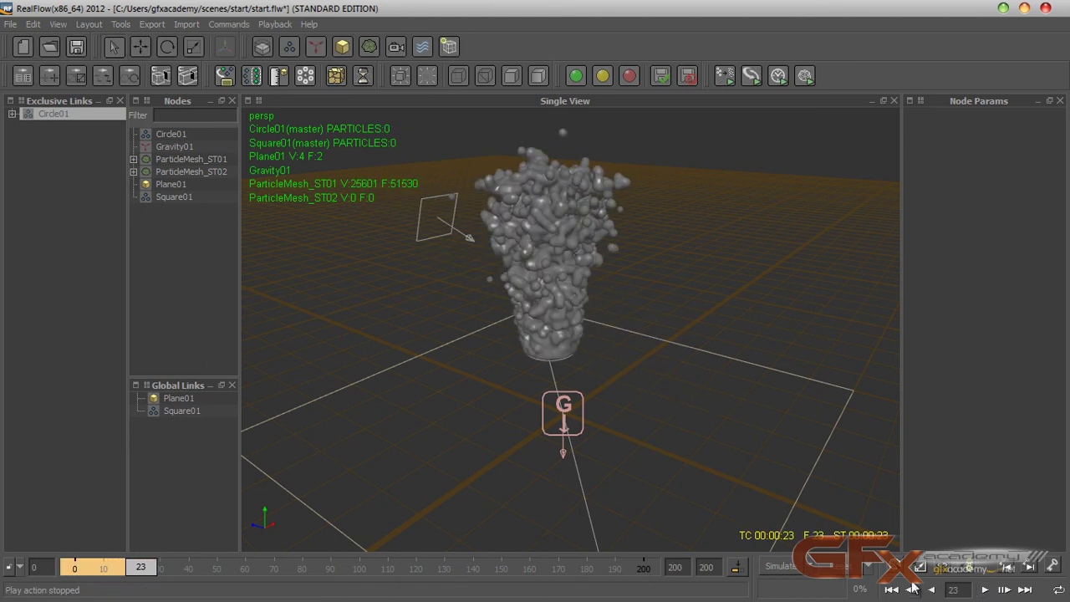
pyautogui.click(891, 590)
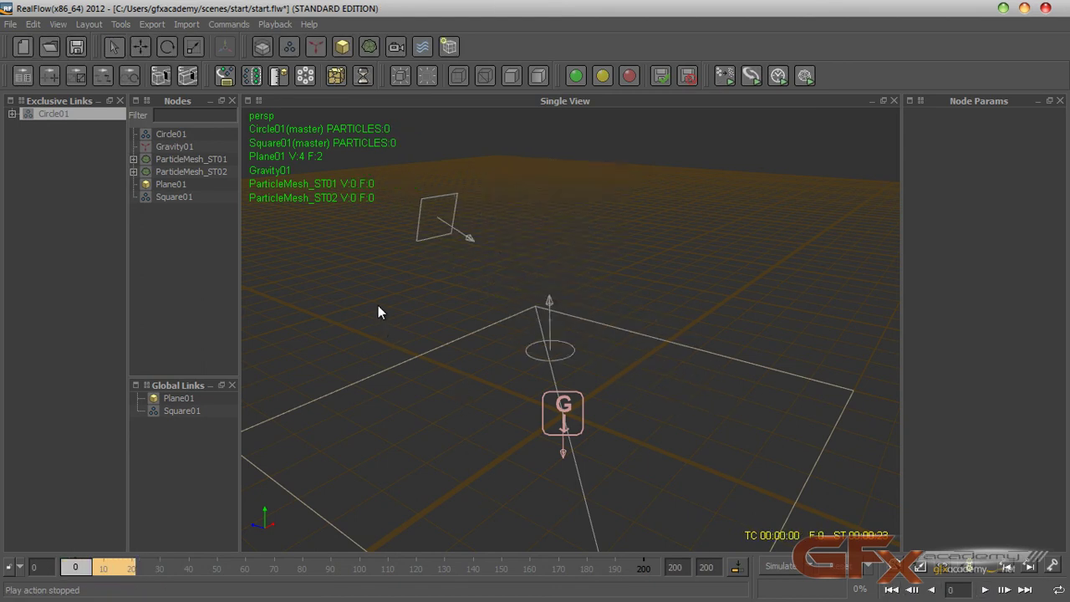
# Turn on the Filter option for both ParticleMesh_ST01 and ParticleMesh_ST02
pyautogui.click(173, 160)
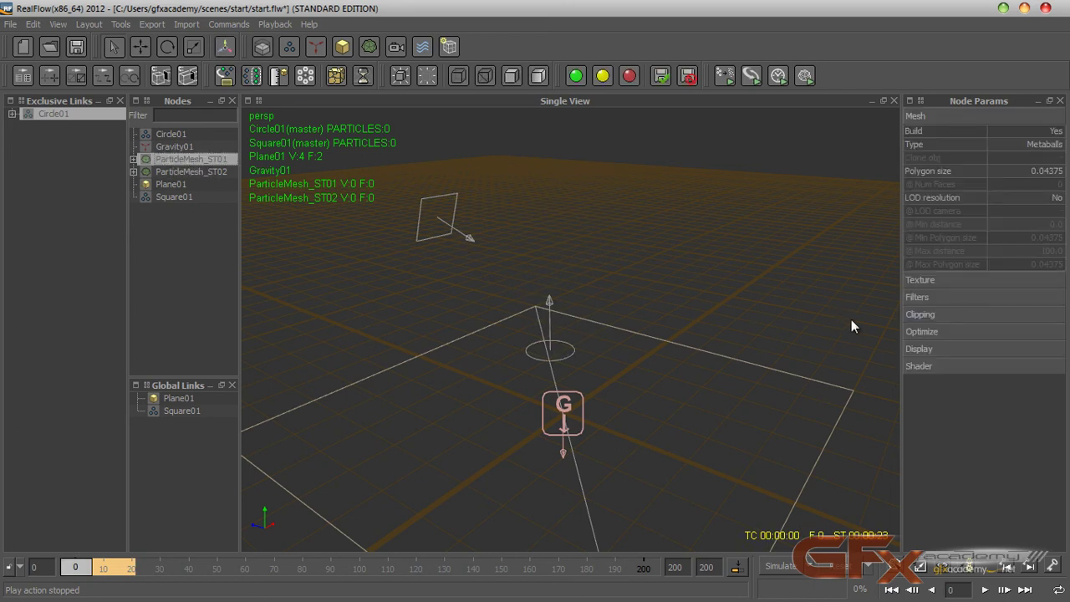
pyautogui.click(929, 300)
pyautogui.click(1001, 315)
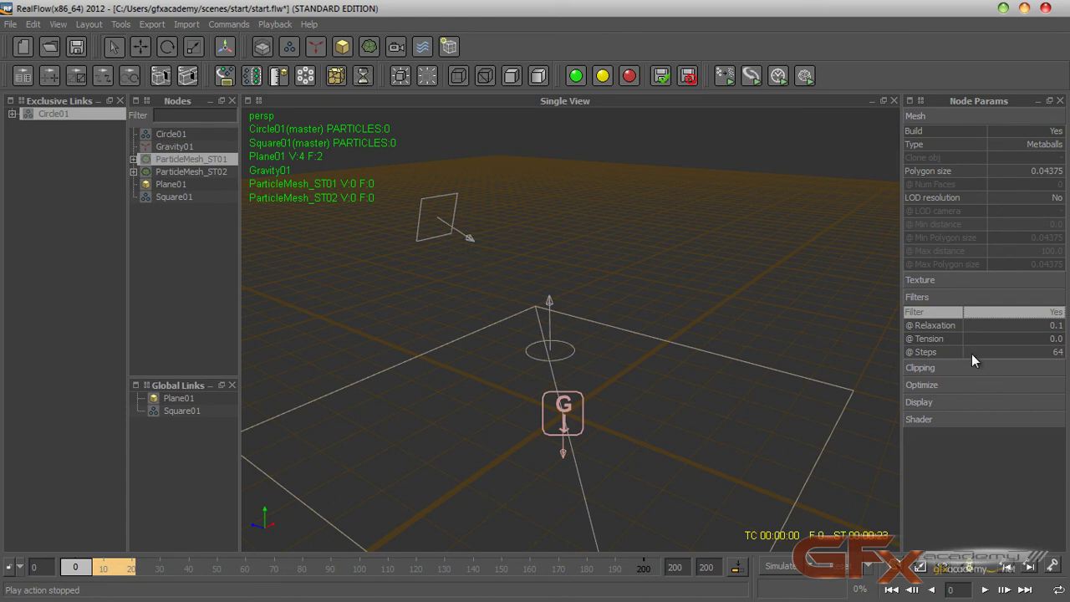
pyautogui.press('Down')
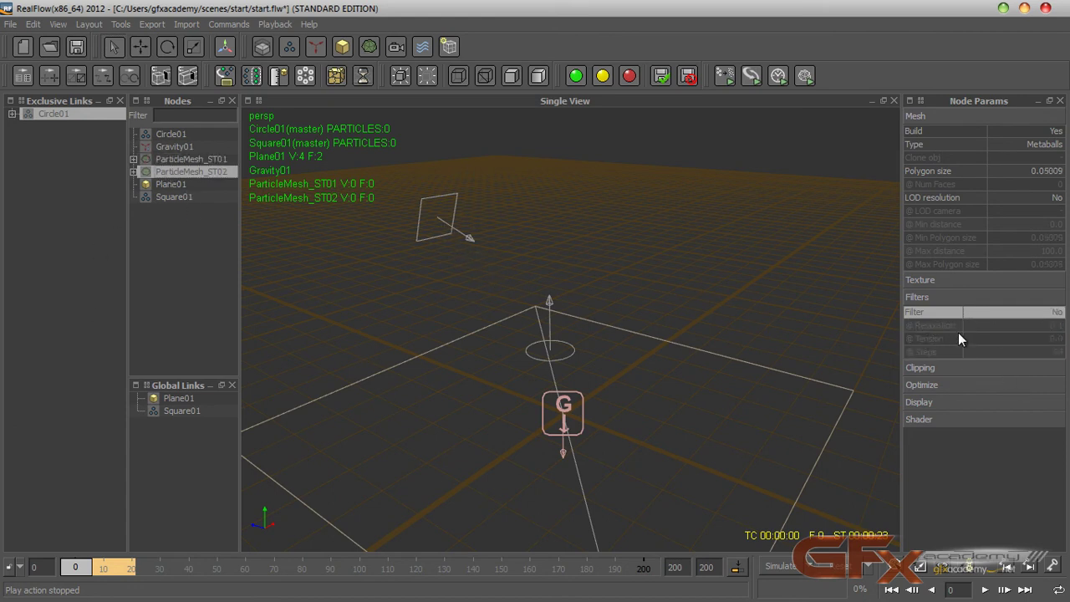
pyautogui.click(973, 314)
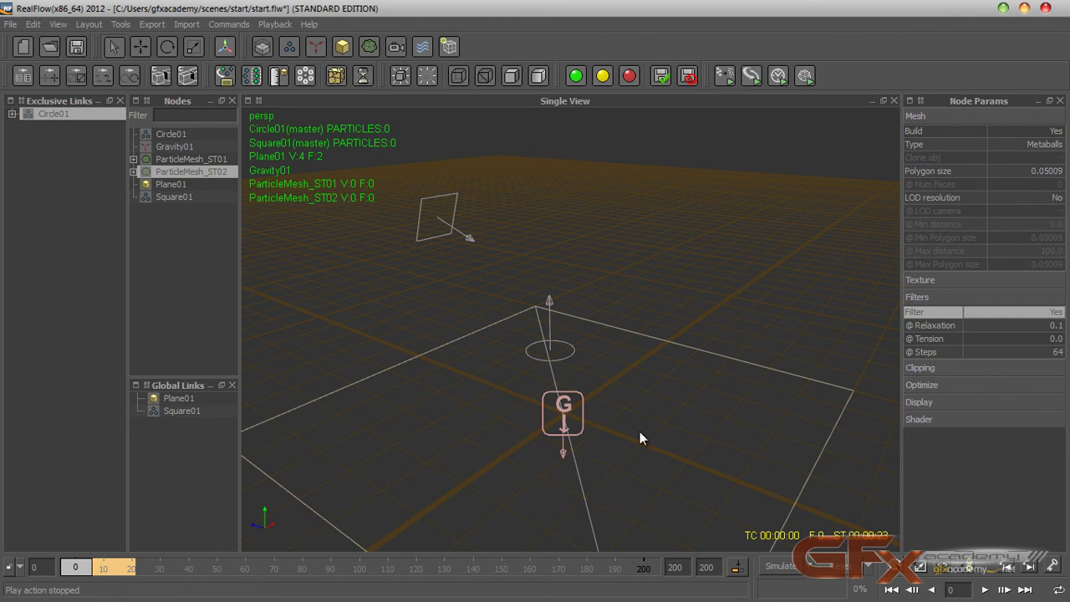
# Reset the scene, simulate to about frame 15 to review the filtered meshes, and reset the simulation data
pyautogui.click(854, 574)
pyautogui.click(502, 318)
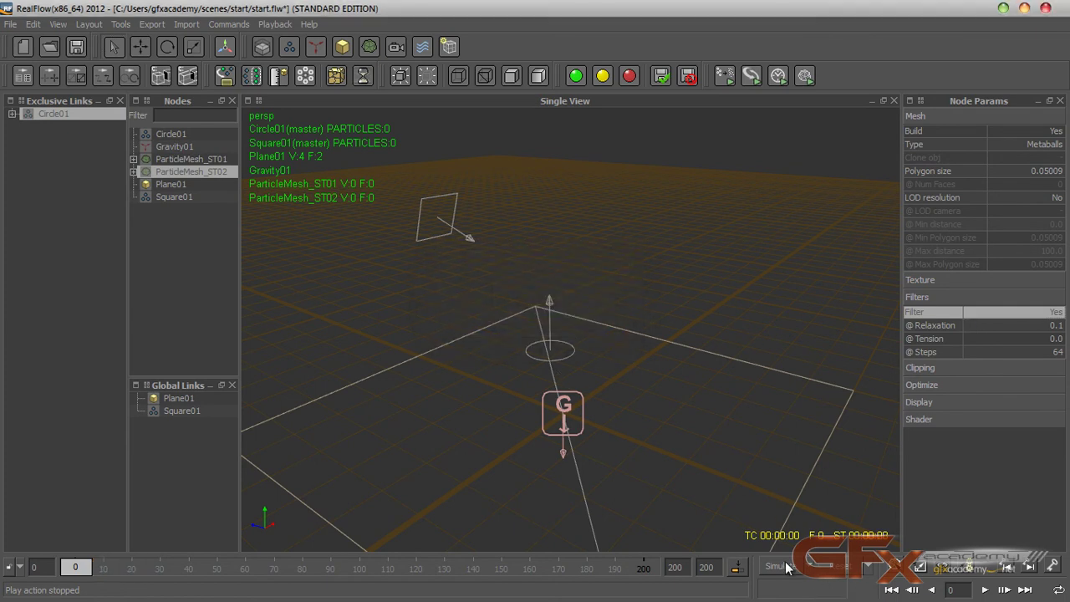
pyautogui.click(789, 565)
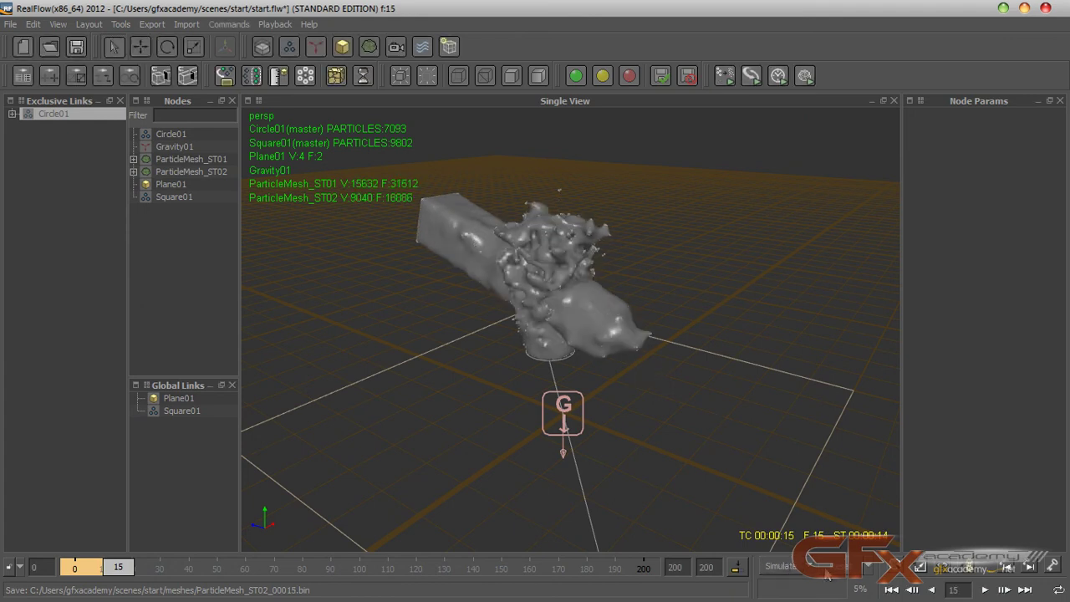
pyautogui.hotkey('ctrl', 'r')
pyautogui.click(526, 316)
# Set ParticleMesh_ST01's filter relaxation to 0.5 and its polygon size to 0.03
pyautogui.click(199, 159)
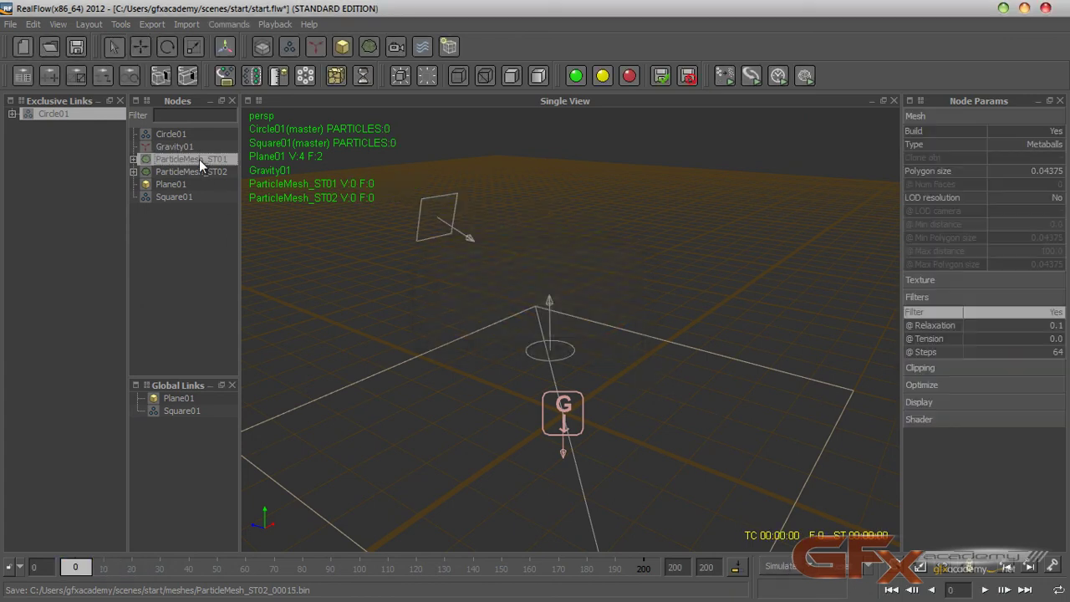
pyautogui.click(988, 327)
pyautogui.write('.5')
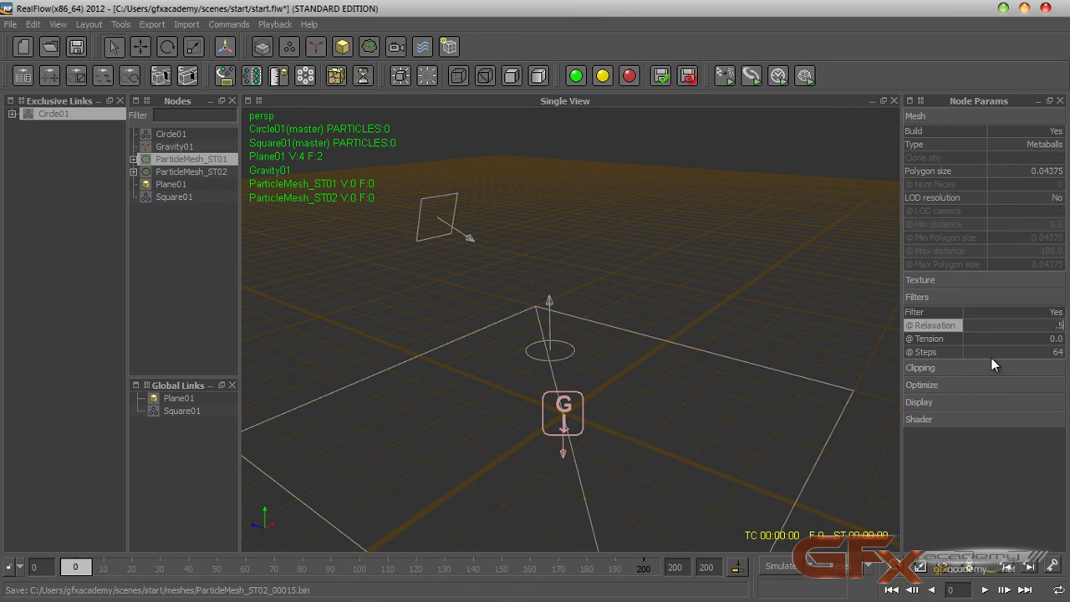
pyautogui.press('Return')
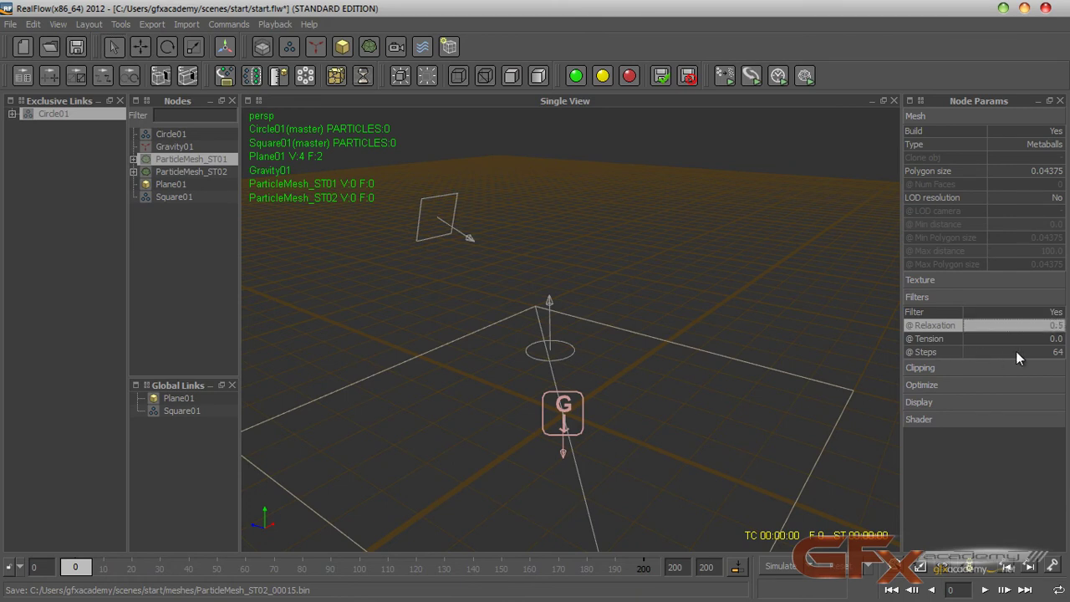
pyautogui.click(1043, 354)
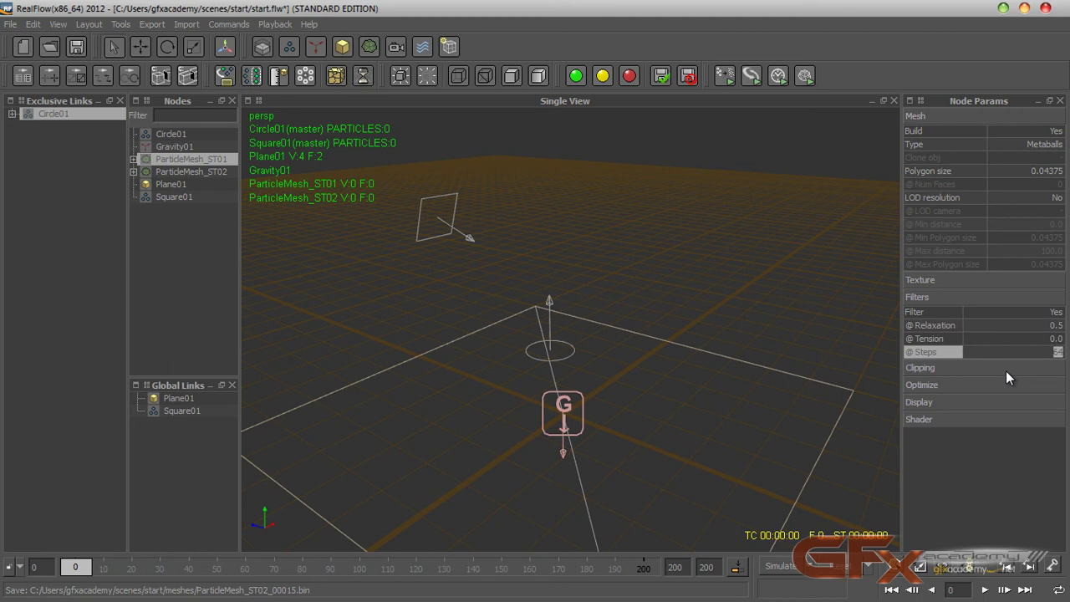
pyautogui.click(1027, 167)
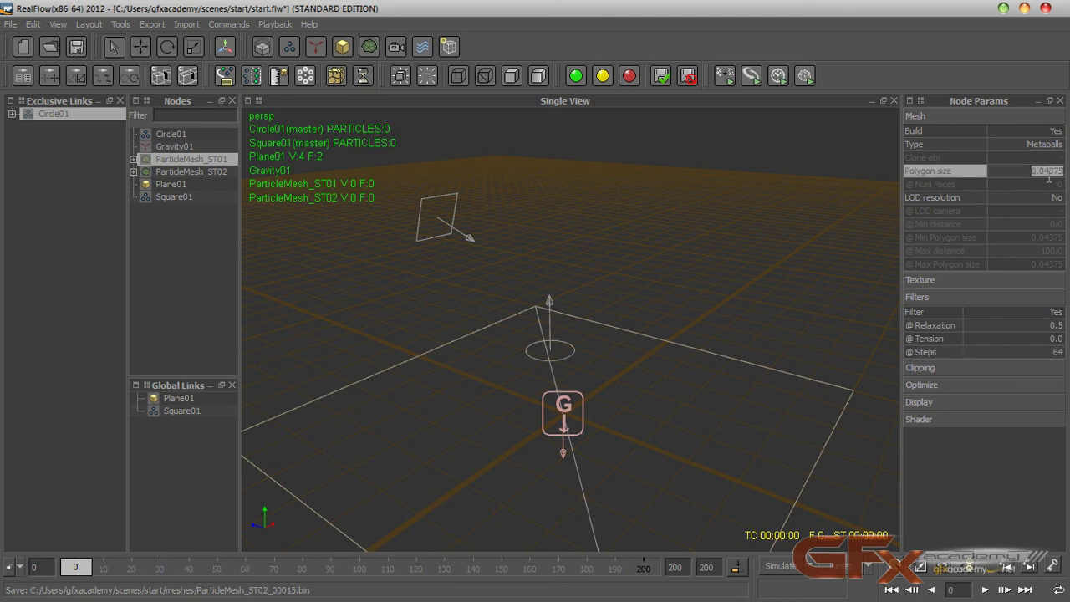
pyautogui.write('0.03')
pyautogui.press('Return')
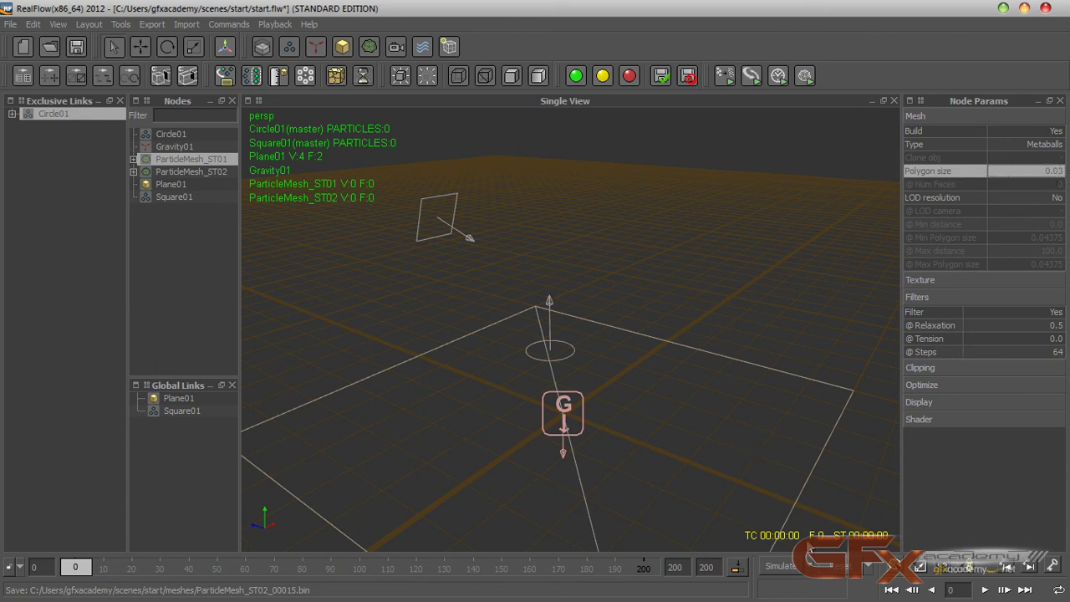
# Simulate from a clean reset to about frame 15 to check the finer ParticleMesh_ST01, stop, and reset all data
pyautogui.click(845, 577)
pyautogui.click(499, 314)
pyautogui.click(778, 569)
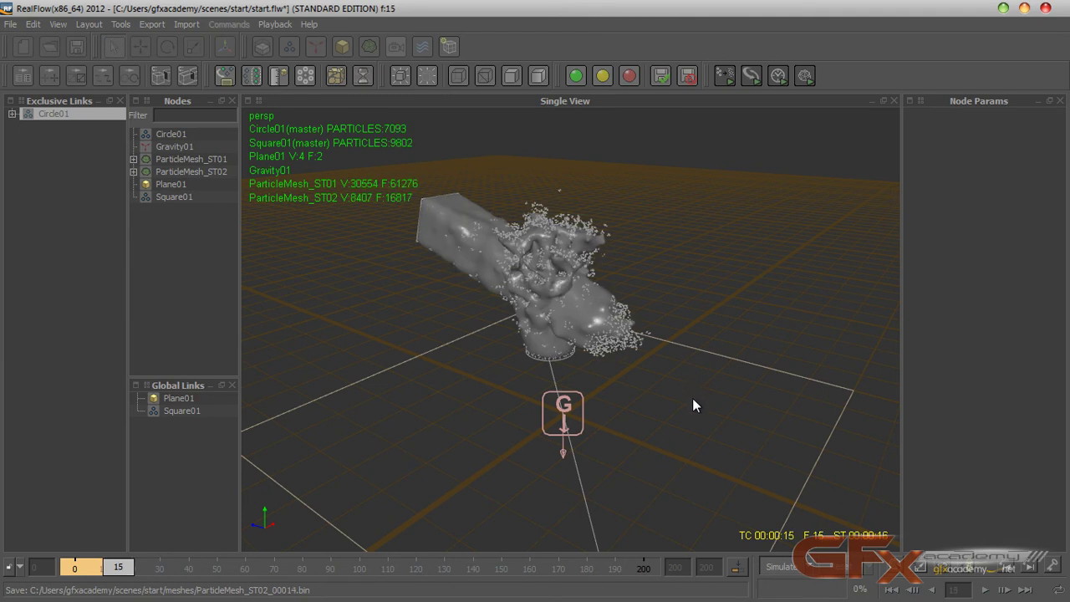
pyautogui.click(778, 567)
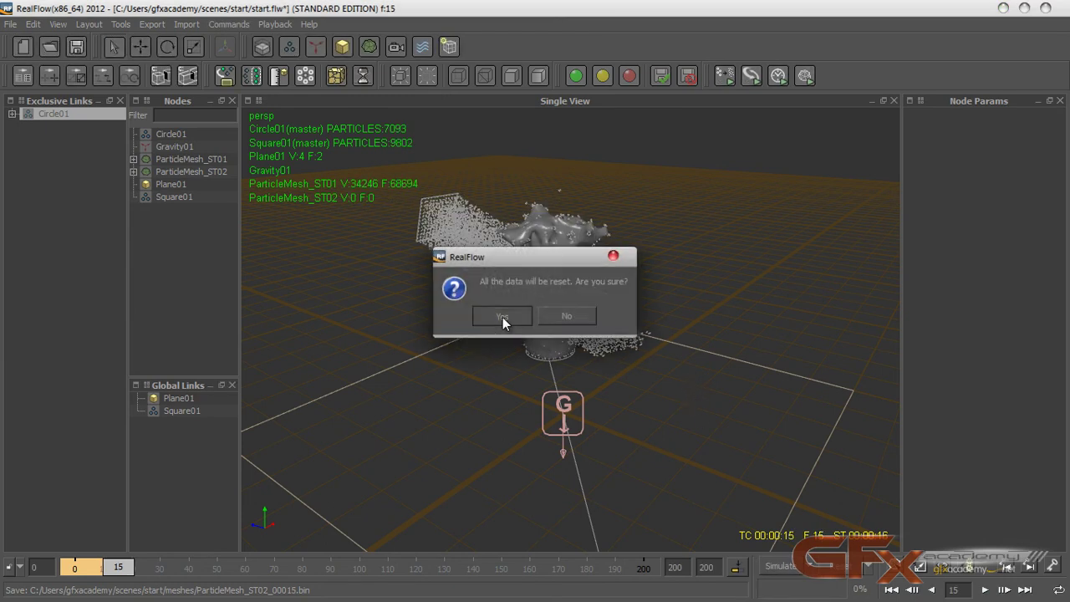
pyautogui.click(503, 317)
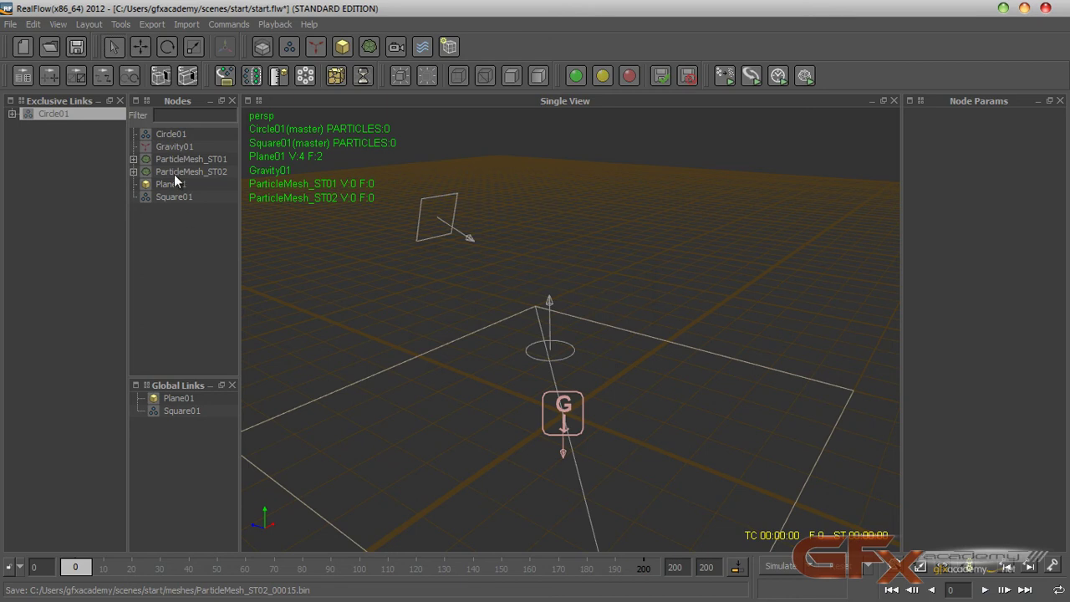
# Delete the ParticleMesh_ST02 mesh and the Square01 emitter from the scene
pyautogui.click(177, 172)
pyautogui.press('Delete')
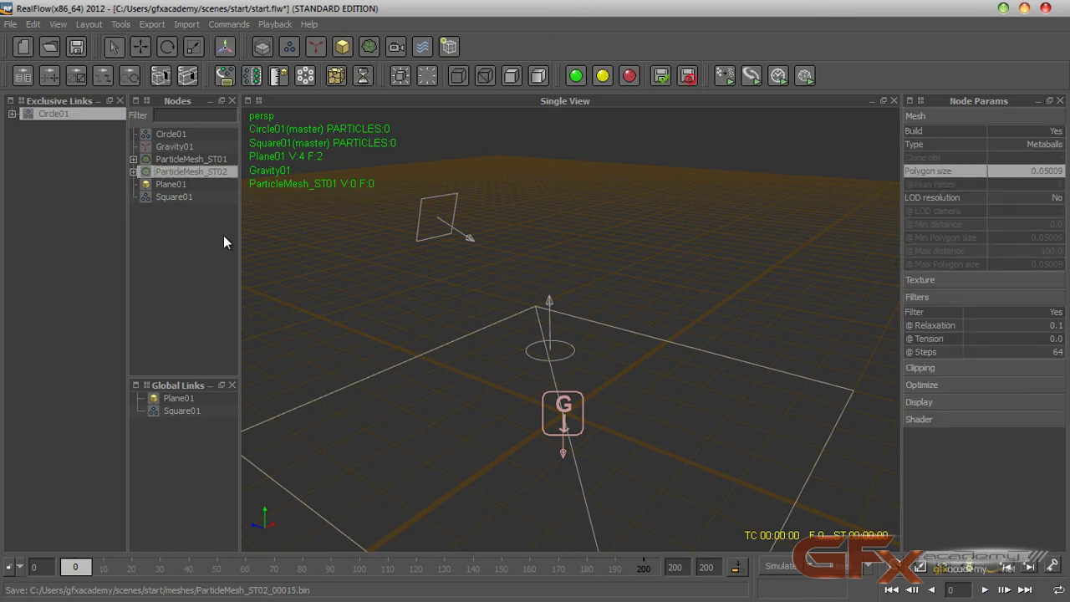
pyautogui.click(194, 184)
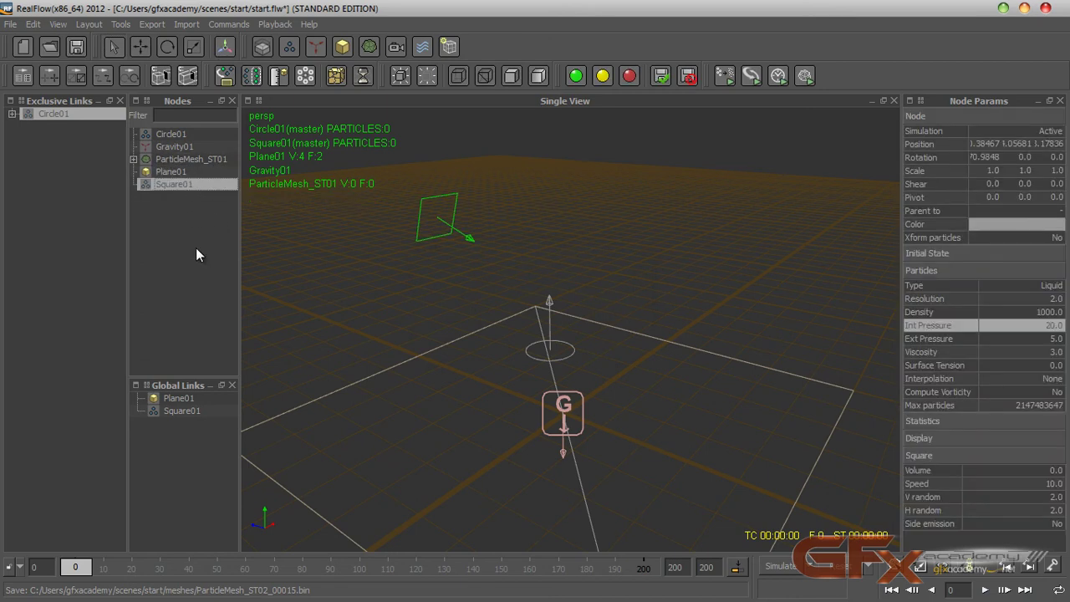
pyautogui.press('Delete')
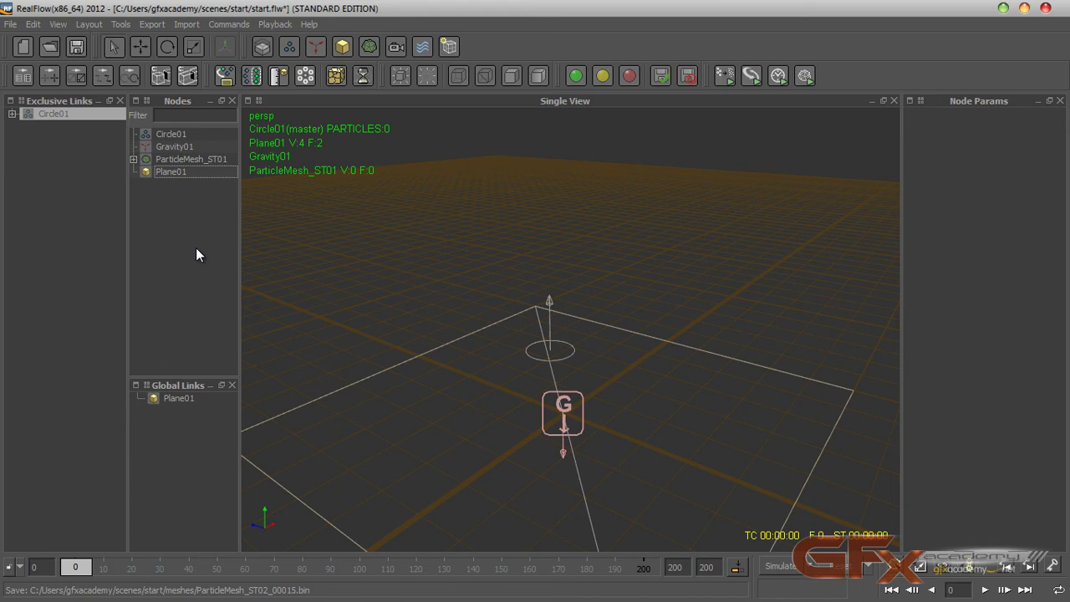
# Simulate the circle emitter alone to about frame 16, examine its mesh from several angles, stop, and reset the simulation
pyautogui.click(297, 287)
pyautogui.click(775, 570)
pyautogui.keyDown('alt'); pyautogui.moveTo(695, 380); pyautogui.dragTo(686, 354); pyautogui.keyUp('alt')
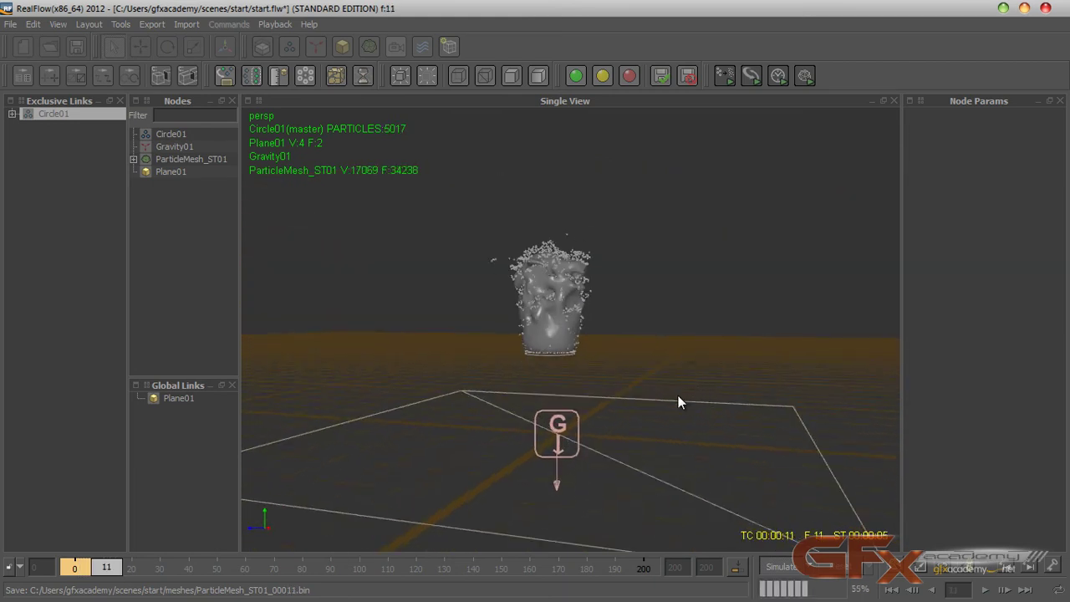
pyautogui.keyDown('alt'); pyautogui.moveTo(679, 396); pyautogui.dragTo(649, 400); pyautogui.keyUp('alt')
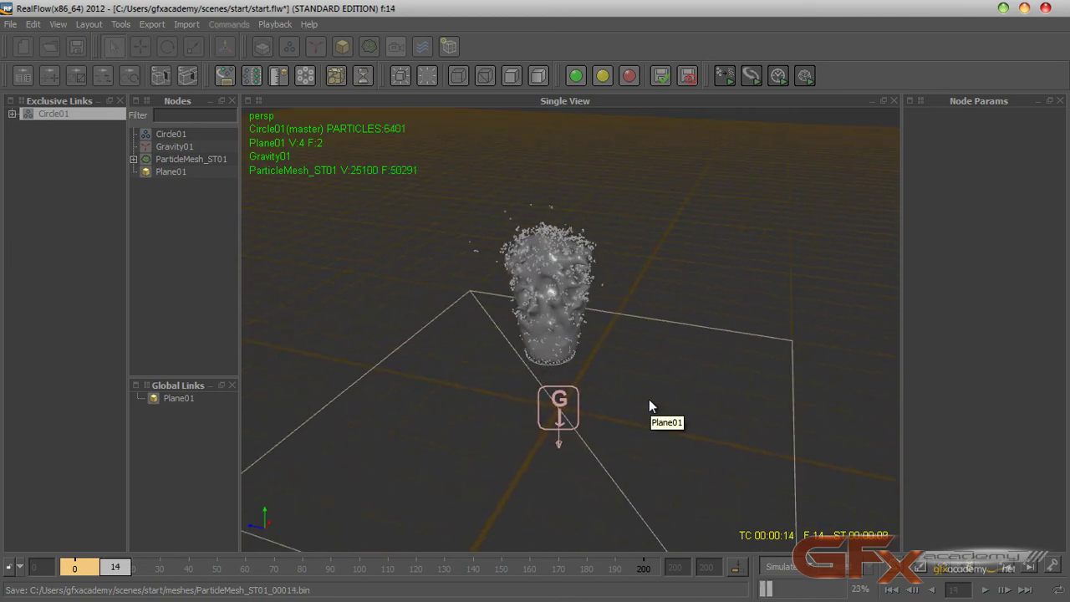
pyautogui.click(784, 572)
pyautogui.hotkey('ctrl', 'Home')
pyautogui.click(504, 314)
# Set the blend factor of the Circle01 entry inside ParticleMesh_ST01 to 70
pyautogui.click(201, 159)
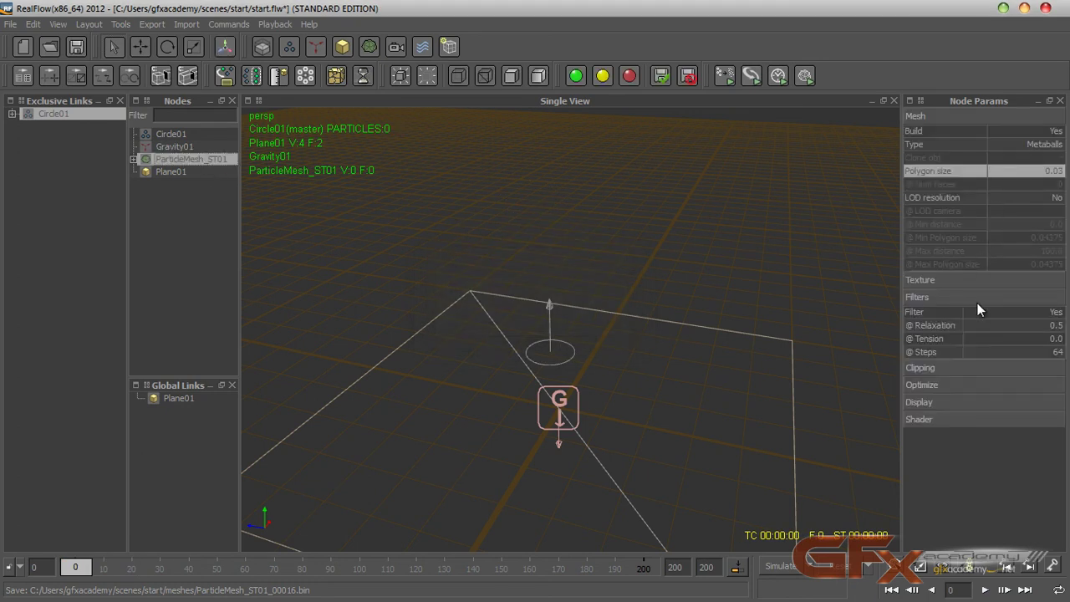
pyautogui.click(132, 159)
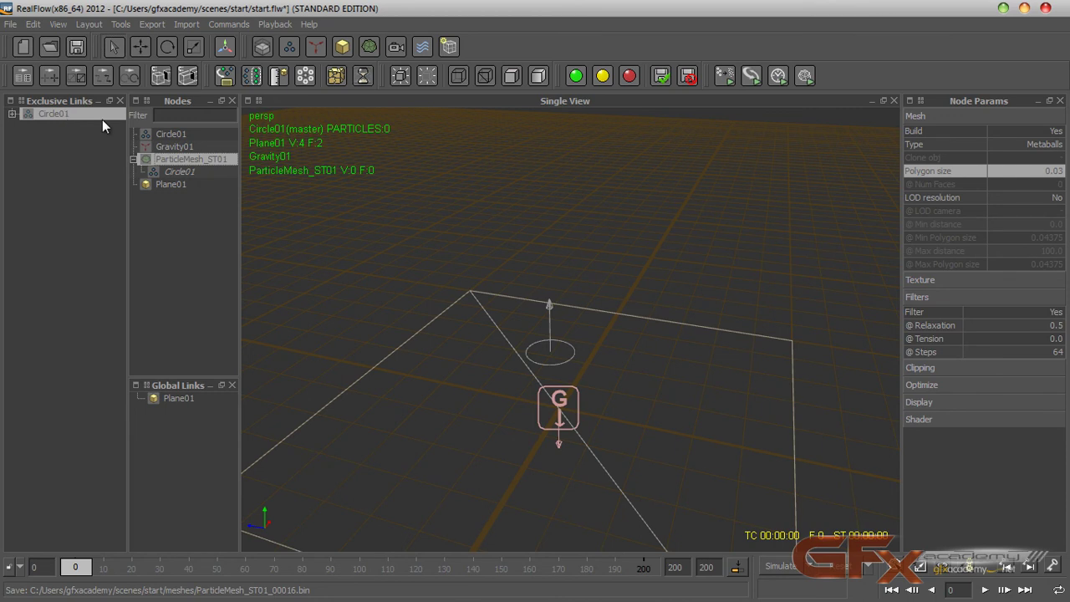
pyautogui.click(176, 172)
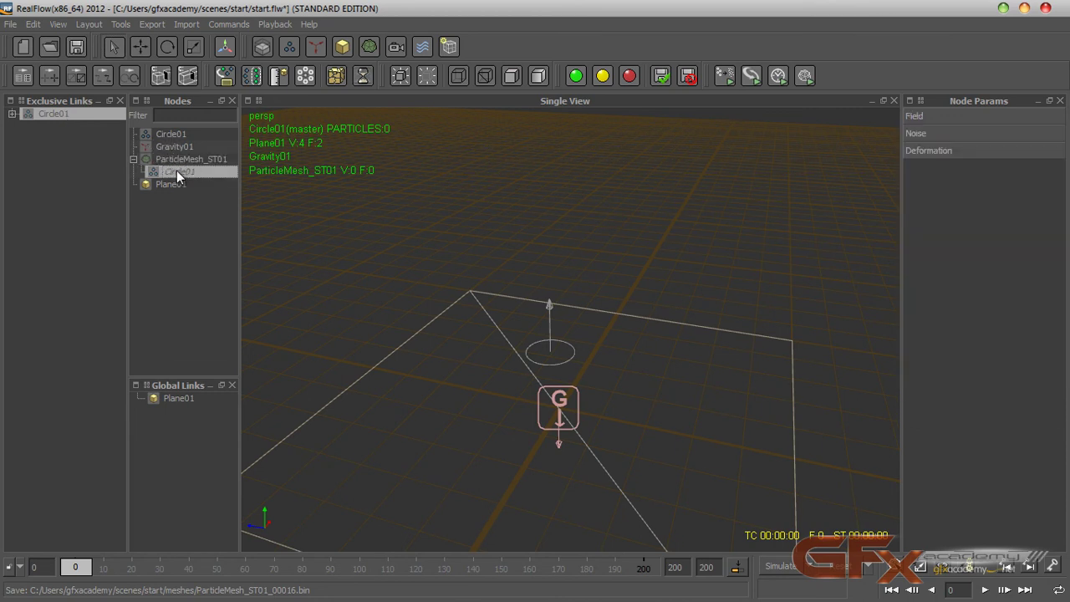
pyautogui.click(931, 117)
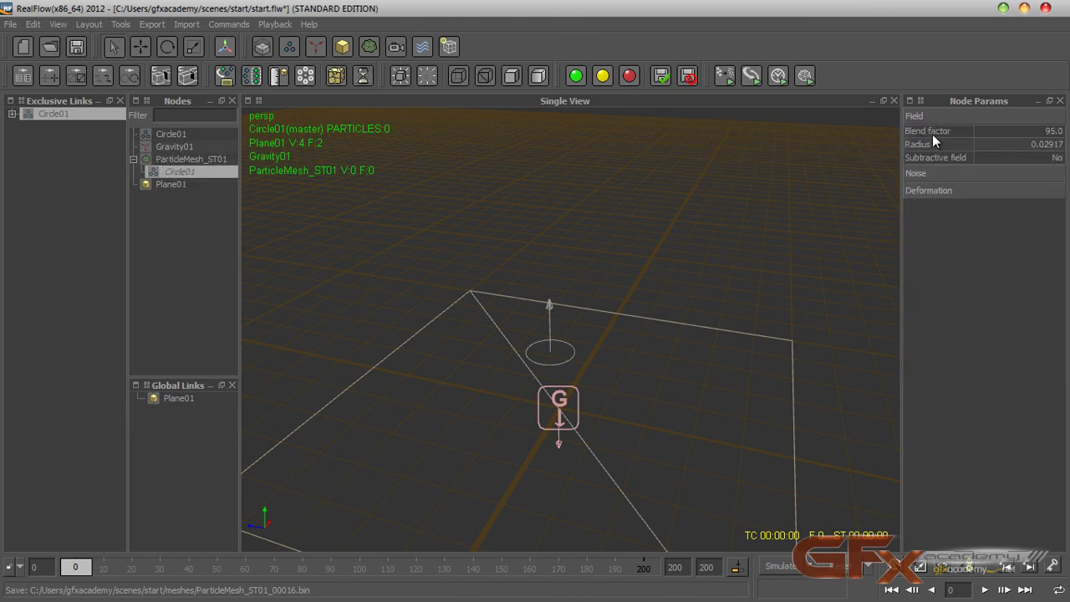
pyautogui.doubleClick(993, 129)
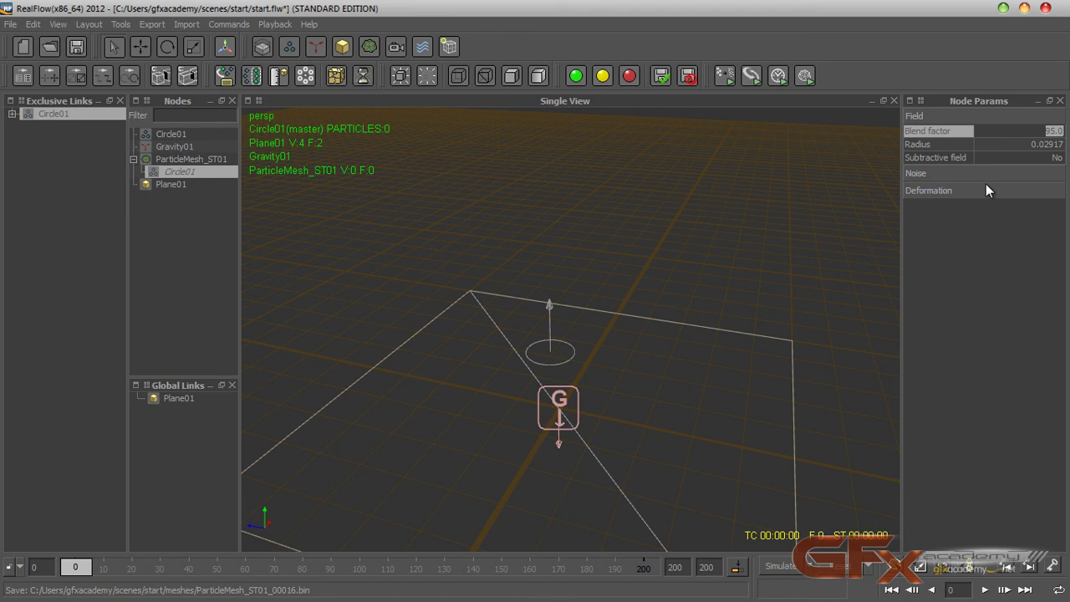
pyautogui.write('70')
pyautogui.press('Return')
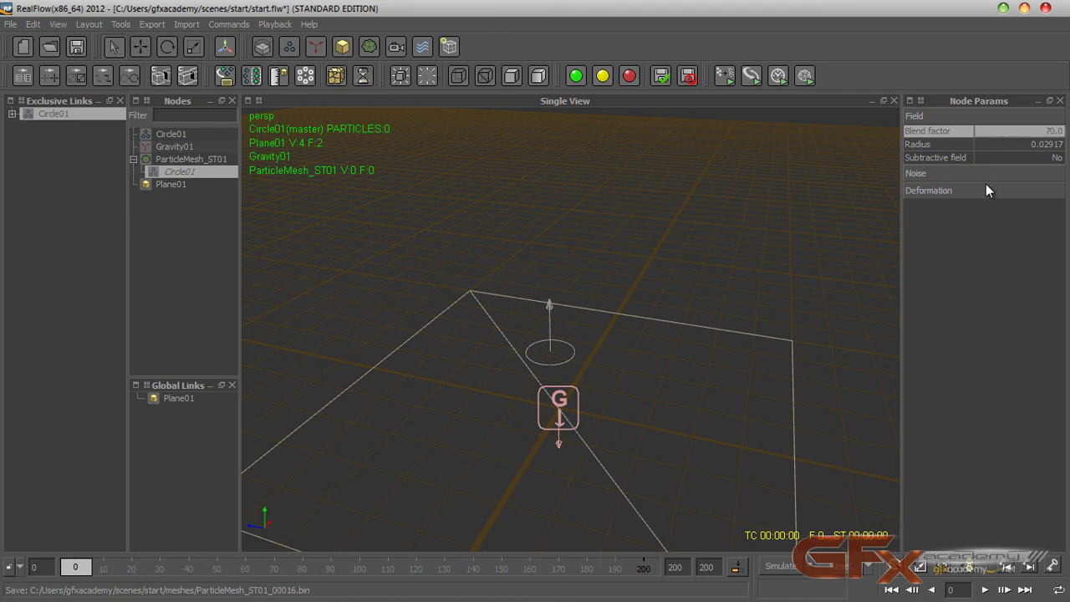
# Simulate to about frame 14 while examining the mesh with the new blend factor, stop, and reset the scene
pyautogui.click(836, 569)
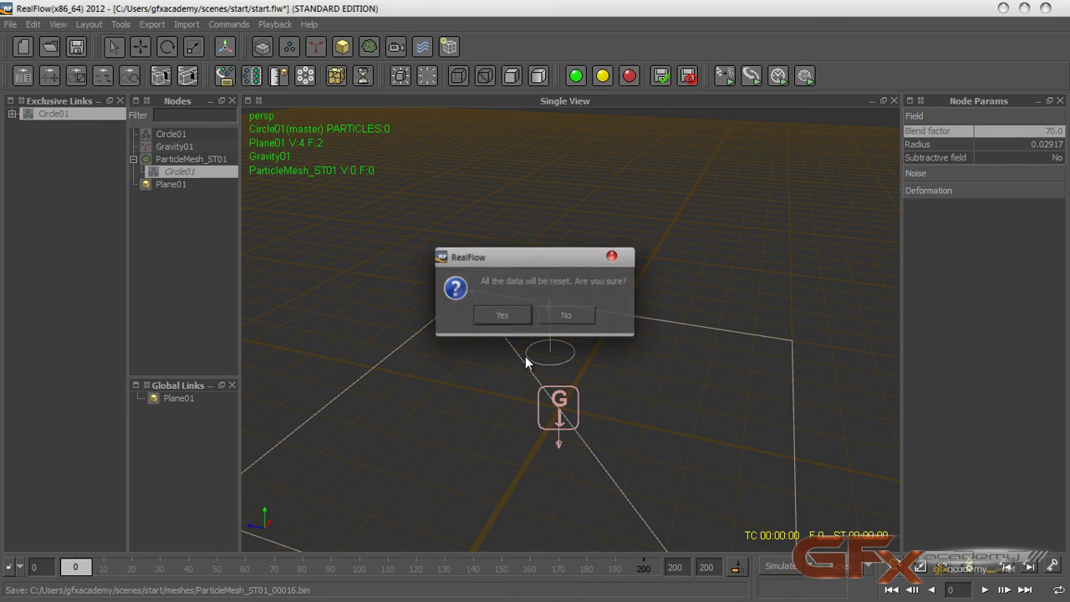
pyautogui.click(500, 316)
pyautogui.click(779, 567)
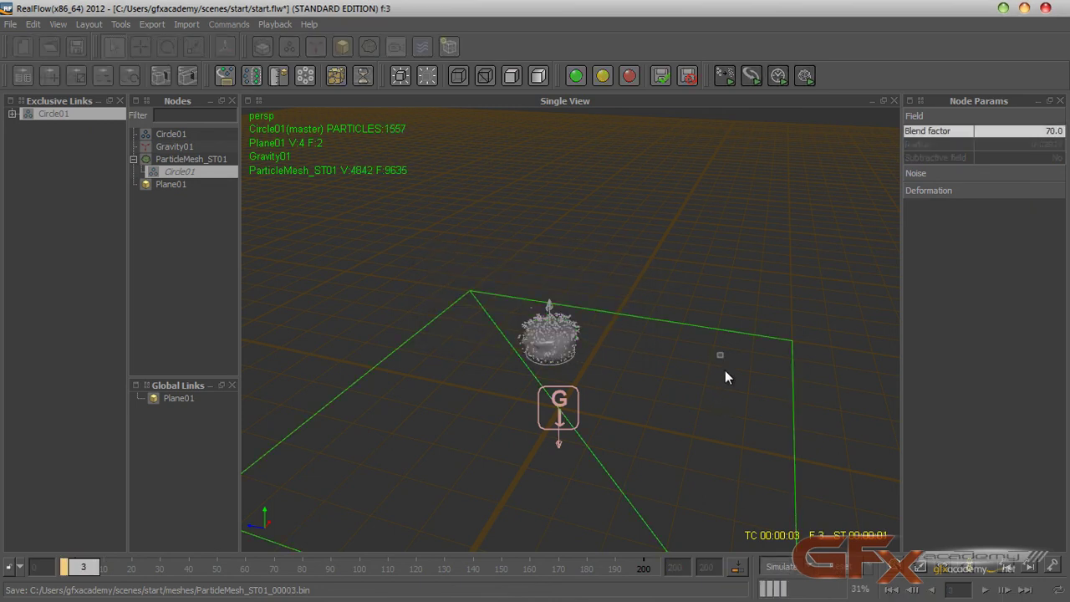
pyautogui.click(719, 381)
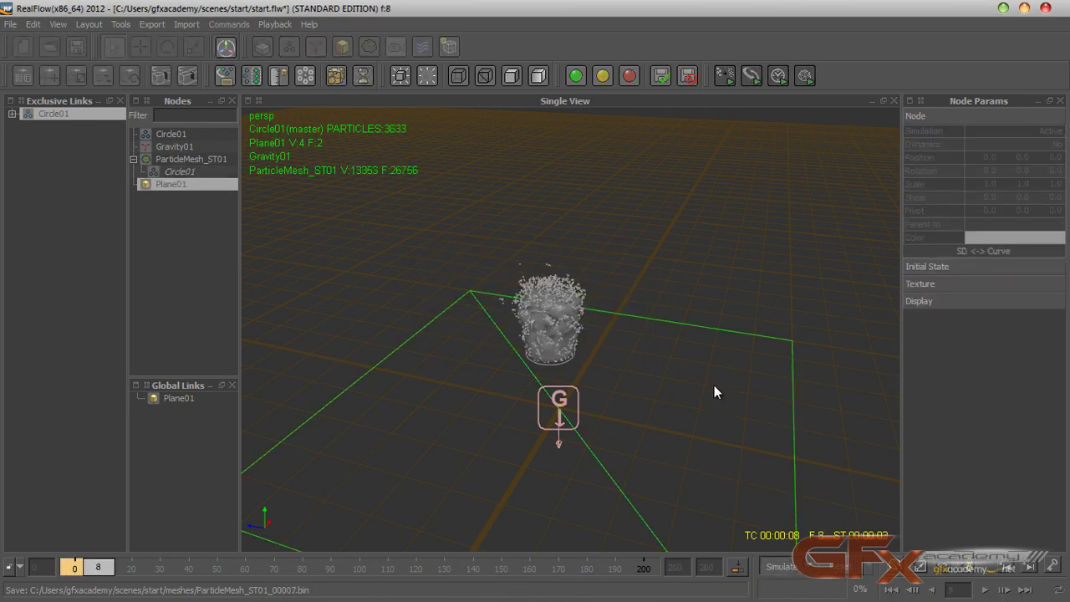
pyautogui.keyDown('alt'); pyautogui.moveTo(661, 410); pyautogui.dragTo(661, 358); pyautogui.keyUp('alt')
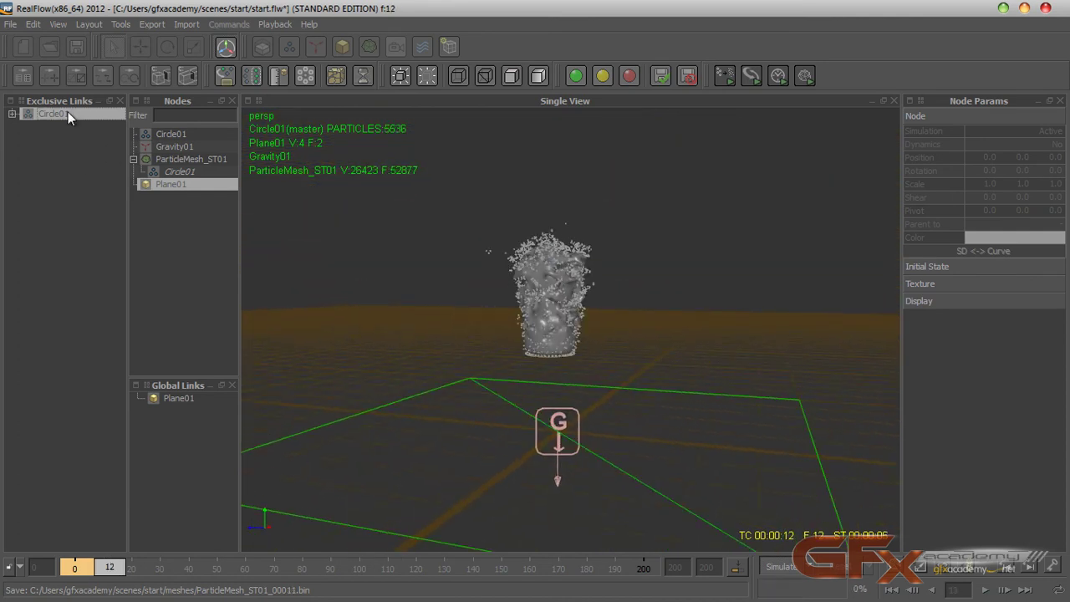
pyautogui.keyDown('alt'); pyautogui.moveTo(345, 312); pyautogui.dragTo(569, 379); pyautogui.keyUp('alt')
pyautogui.click(773, 567)
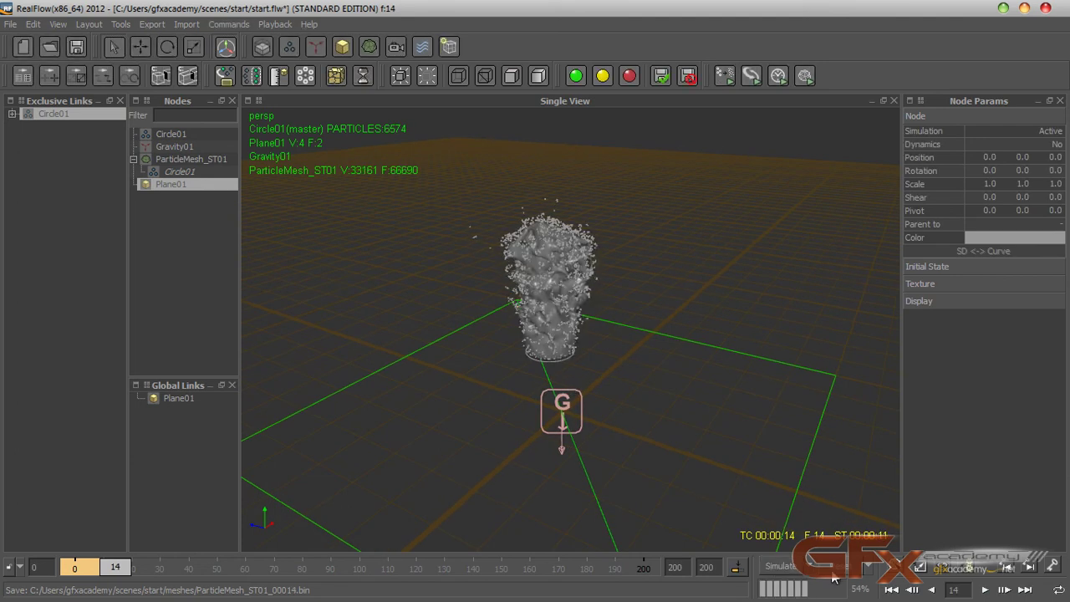
pyautogui.click(845, 567)
pyautogui.press('Return')
# Set the Circle01 emitter's particle resolution to 1
pyautogui.click(179, 172)
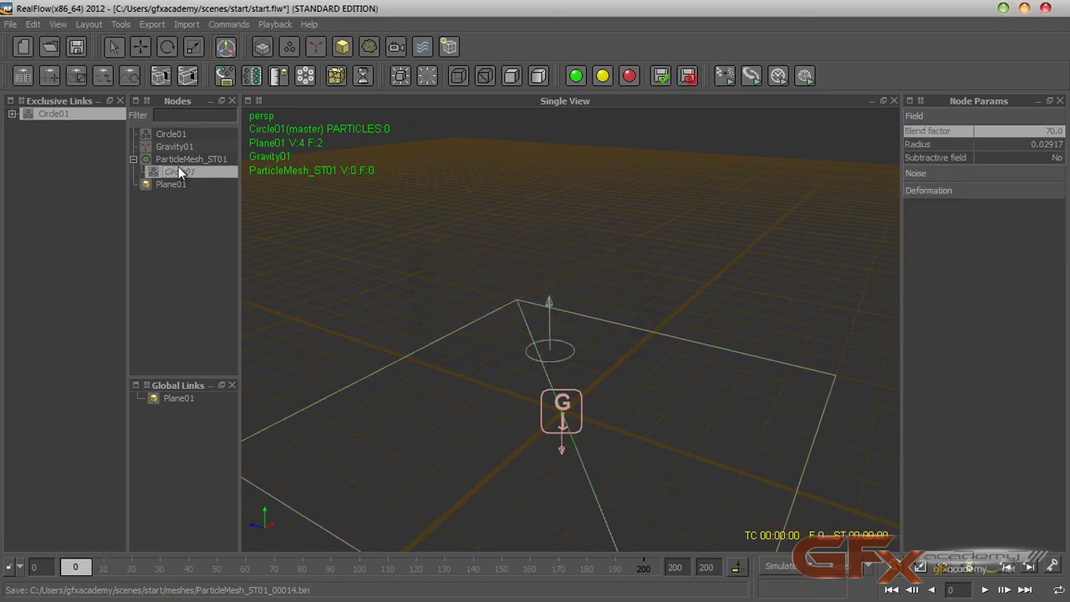
pyautogui.click(173, 136)
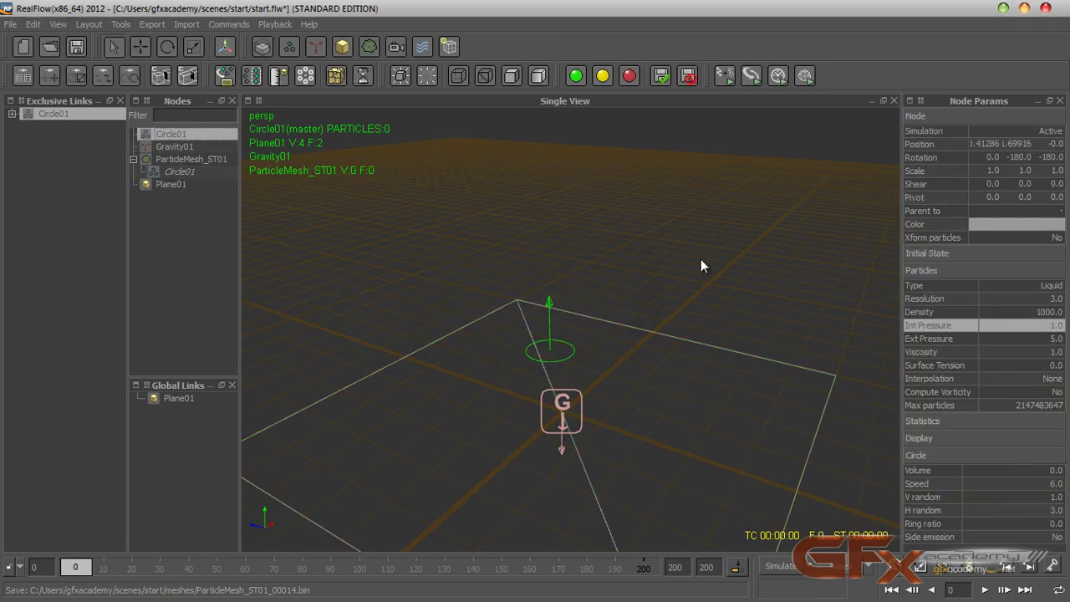
pyautogui.doubleClick(1010, 300)
pyautogui.write('1')
pyautogui.press('Return')
# Simulate the lower-resolution emitter to about frame 23, examine the meshed stream from several angles, stop, and reset to frame 0
pyautogui.click(778, 567)
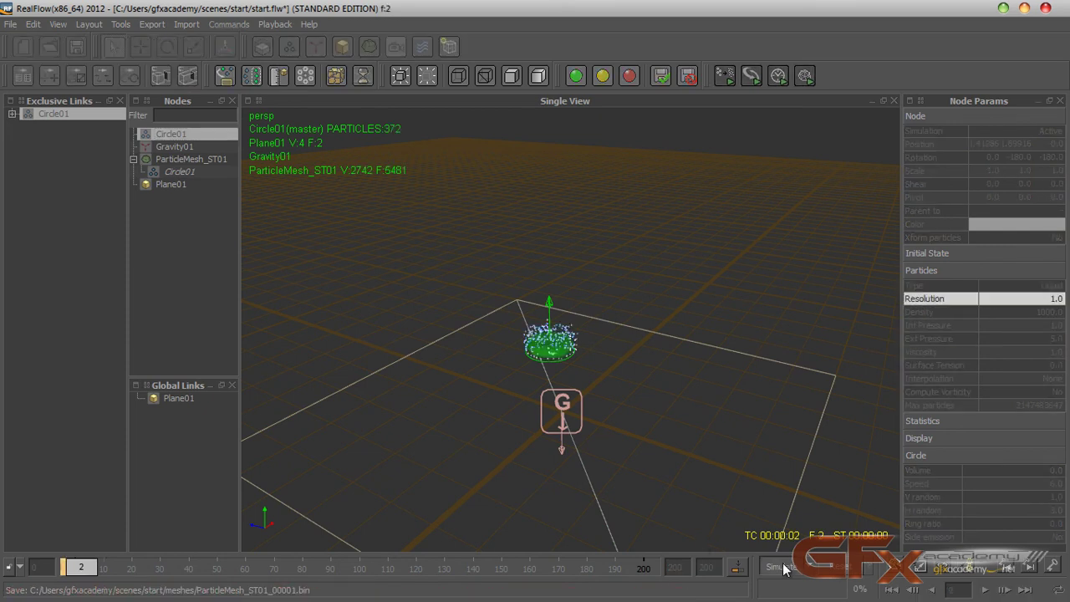
pyautogui.click(712, 421)
pyautogui.scroll(3, 679, 382)
pyautogui.keyDown('alt'); pyautogui.moveTo(658, 381); pyautogui.dragTo(633, 461); pyautogui.keyUp('alt')
pyautogui.click(680, 351)
pyautogui.scroll(-2, 664, 379)
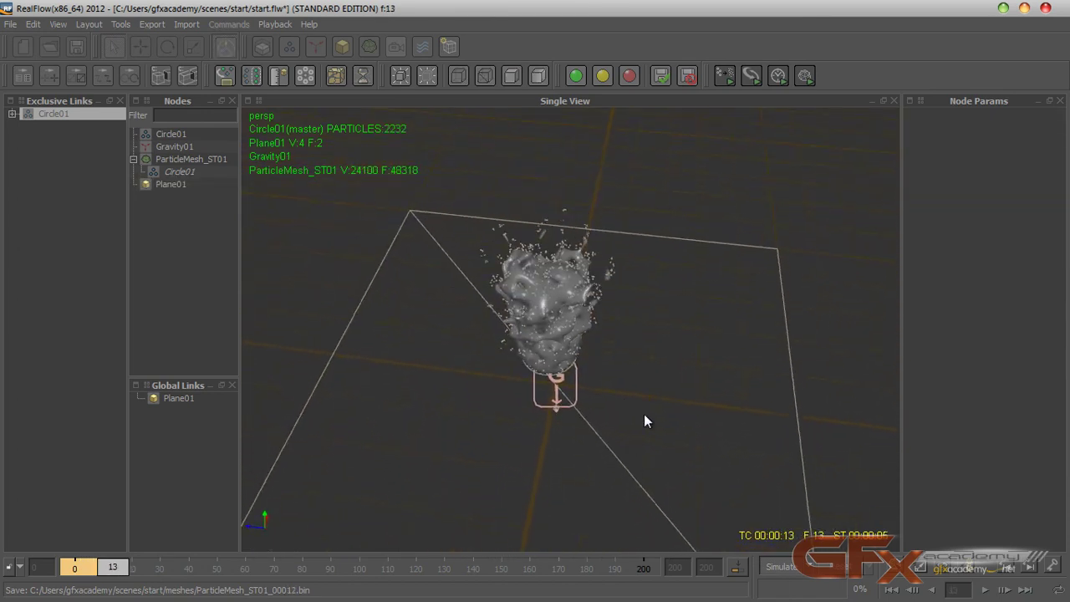
pyautogui.keyDown('alt'); pyautogui.moveTo(639, 369); pyautogui.dragTo(608, 337); pyautogui.keyUp('alt')
pyautogui.click(619, 346)
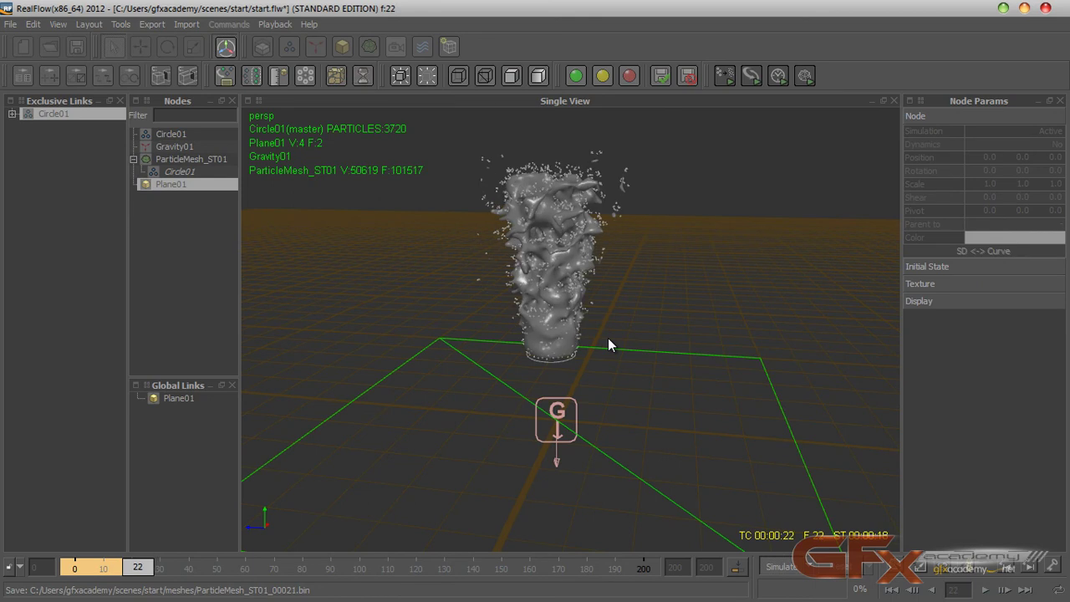
pyautogui.click(778, 566)
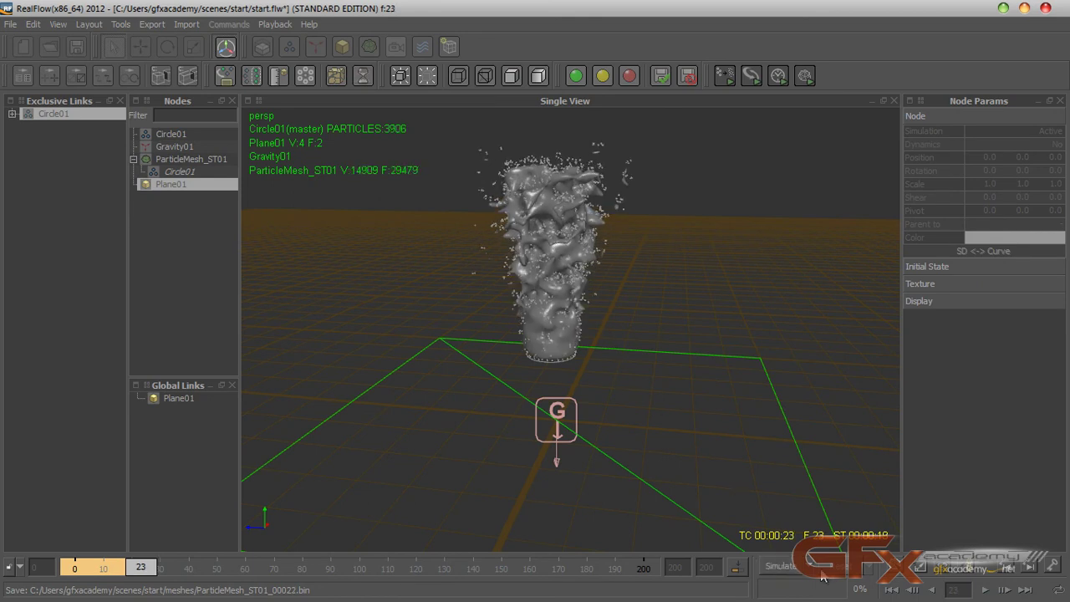
pyautogui.click(514, 321)
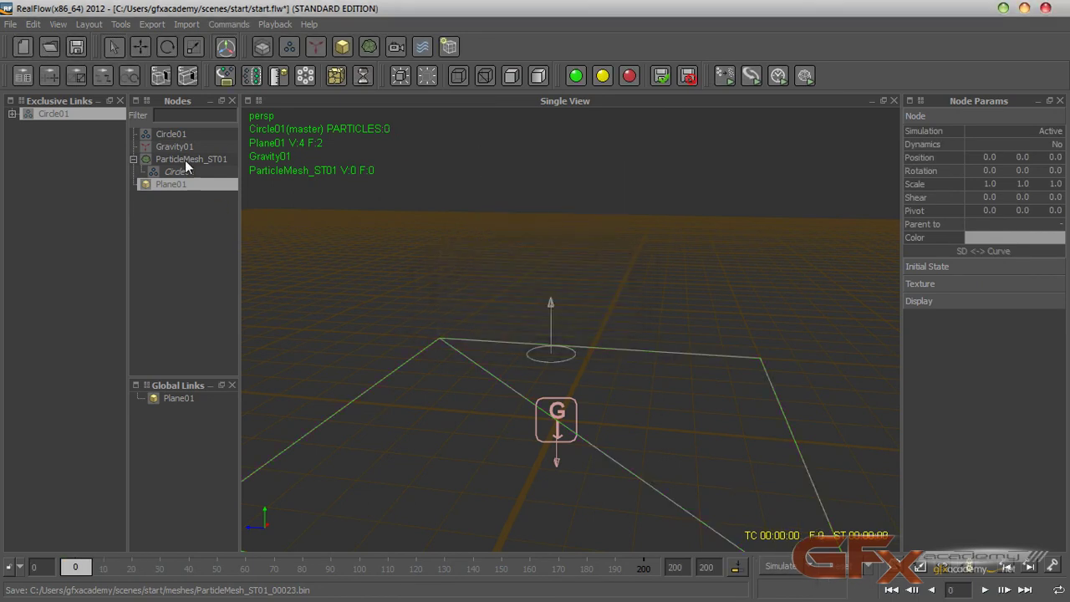
# Set the blend factor of the Circle01 entry inside ParticleMesh_ST01 to 30
pyautogui.click(184, 160)
pyautogui.click(231, 172)
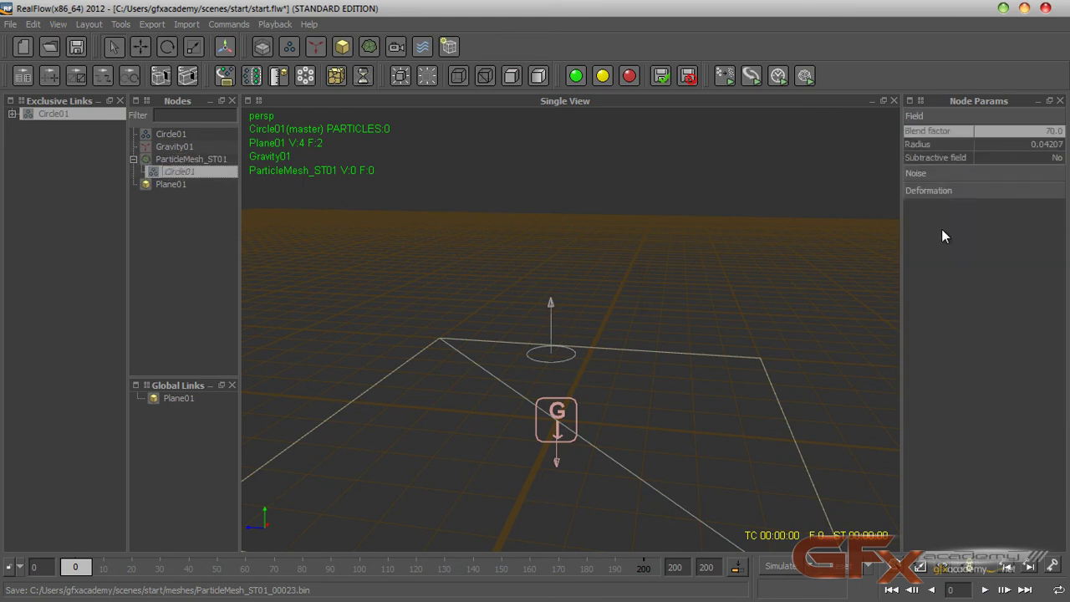
pyautogui.click(1043, 131)
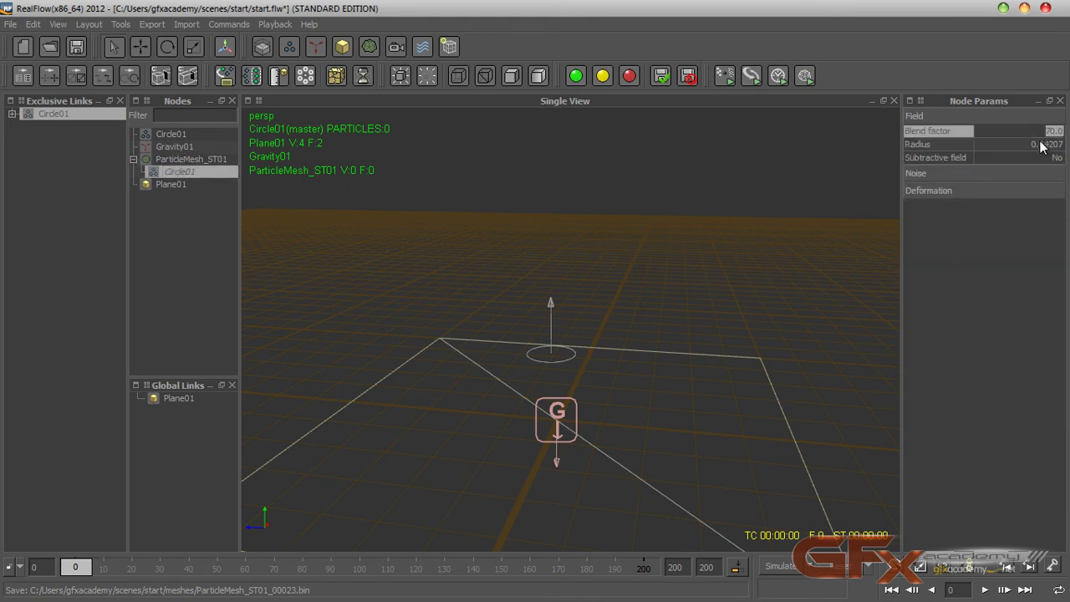
pyautogui.write('30')
pyautogui.press('Return')
# Set the filter relaxation of ParticleMesh_ST01 to 0.2
pyautogui.click(189, 161)
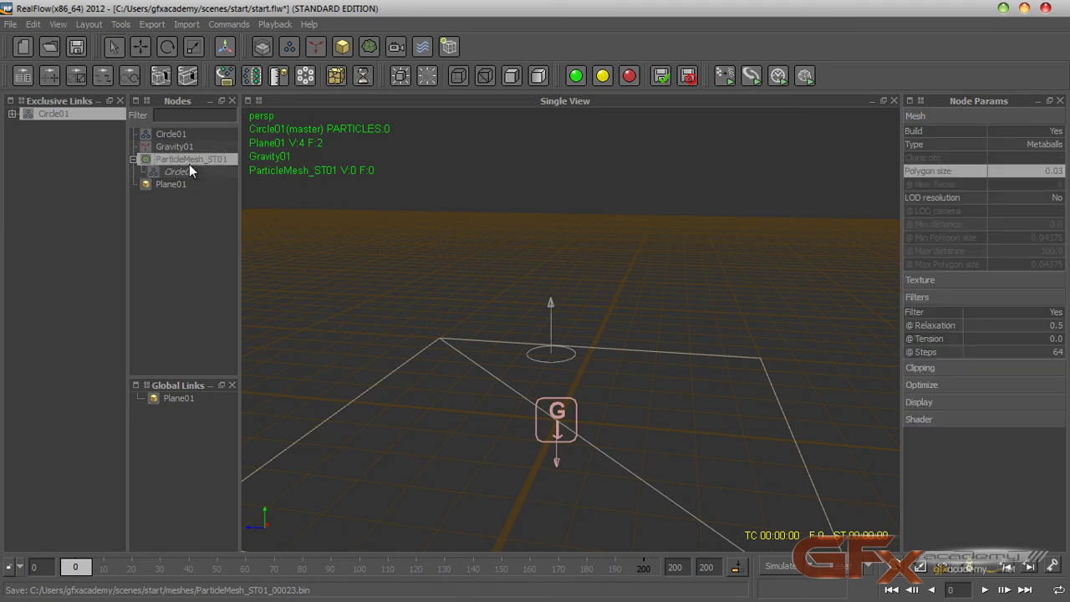
pyautogui.click(1035, 328)
pyautogui.write('0.2')
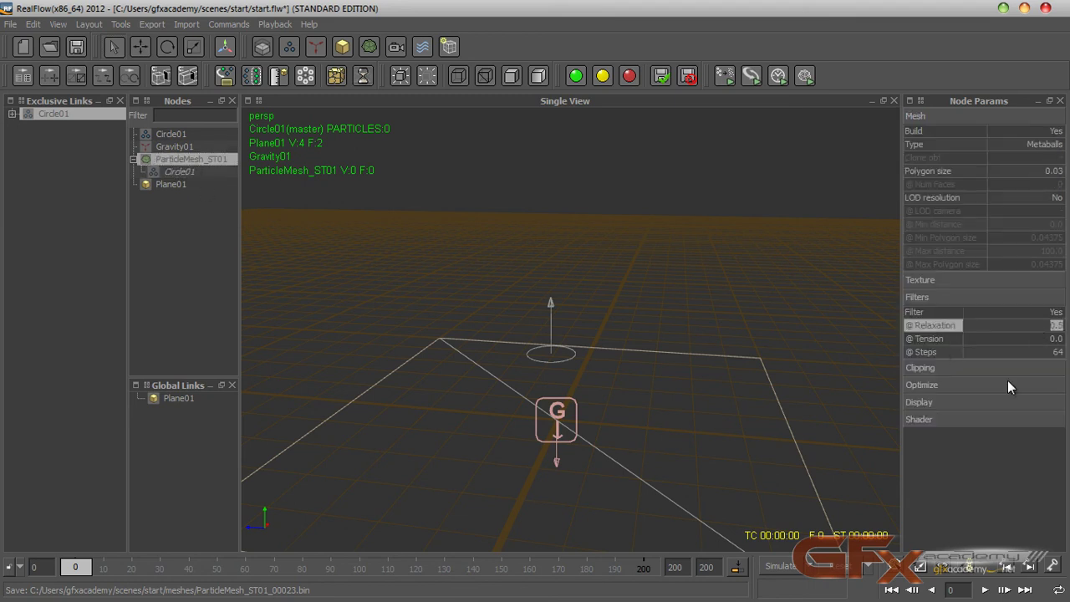
pyautogui.press('Return')
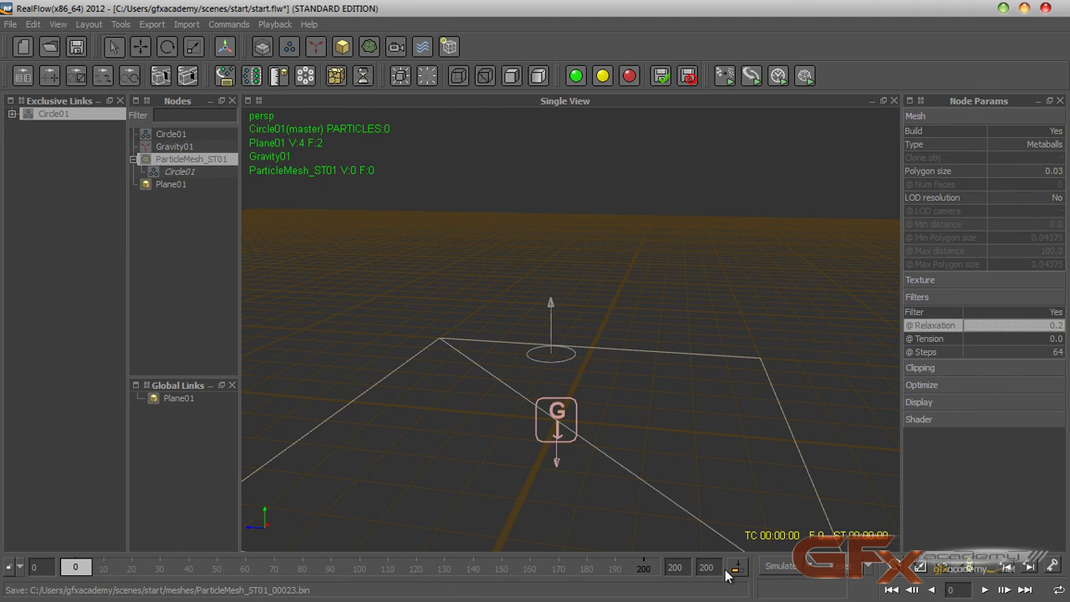
# Simulate to about frame 20 while examining the mesh with the new blend factor and relaxation, stop, and reset the scene
pyautogui.click(780, 566)
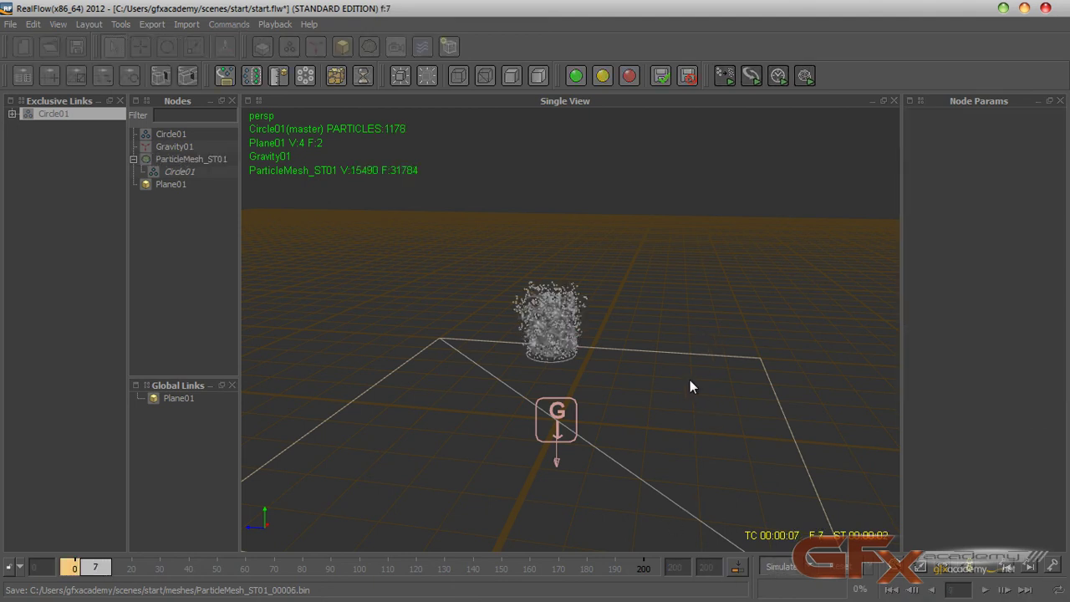
pyautogui.scroll(3, 672, 357)
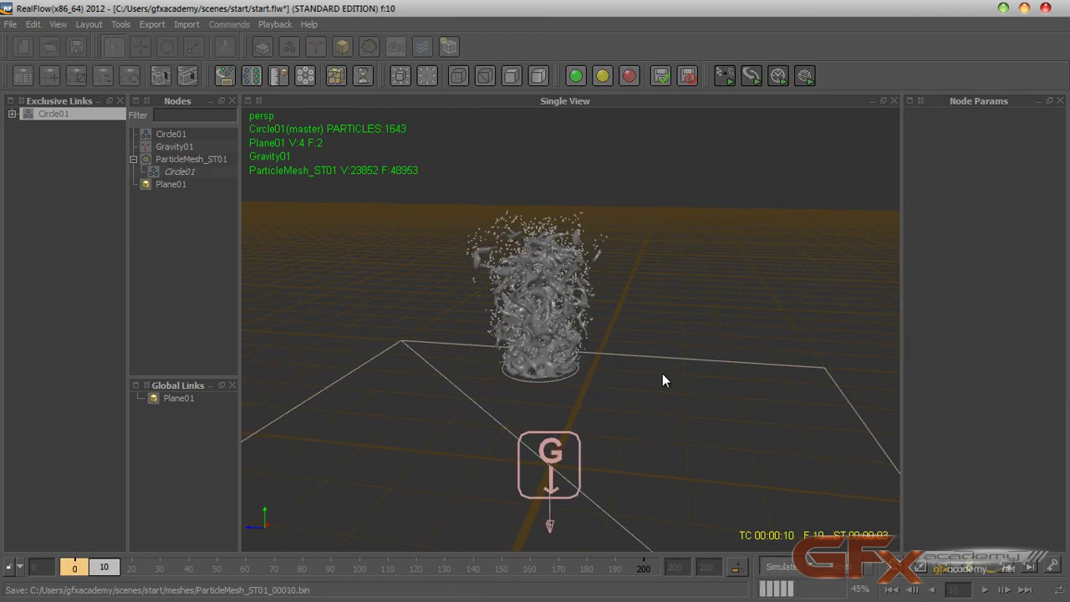
pyautogui.scroll(-2, 653, 382)
pyautogui.moveTo(639, 366)
pyautogui.keyDown('alt'); pyautogui.mouseDown()
pyautogui.moveTo(641, 405)
pyautogui.moveTo(645, 374)
pyautogui.mouseUp(); pyautogui.keyUp('alt')
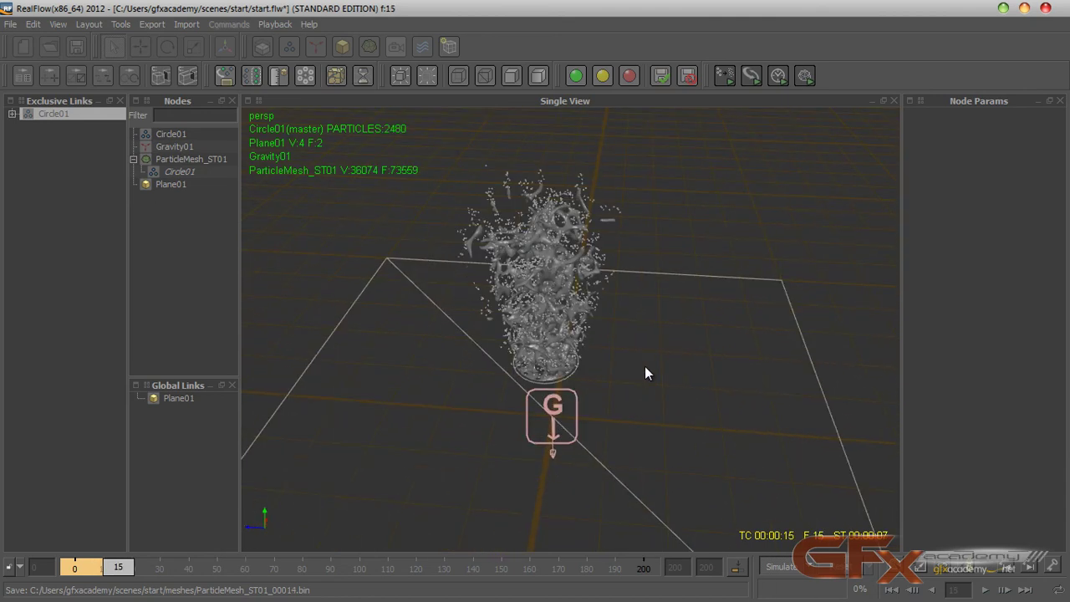
pyautogui.click(195, 160)
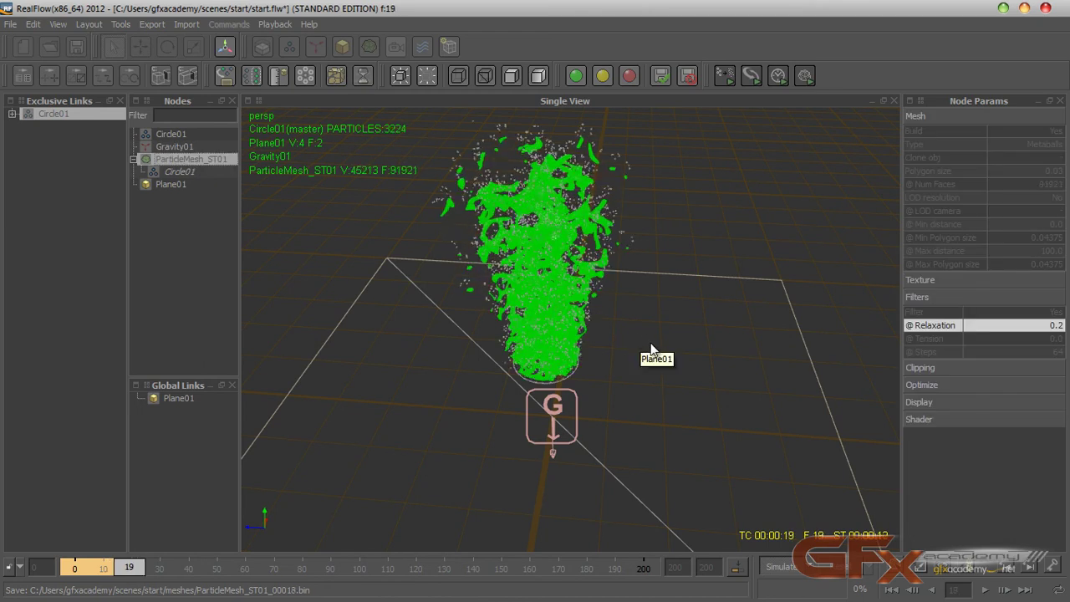
pyautogui.click(782, 567)
pyautogui.click(868, 568)
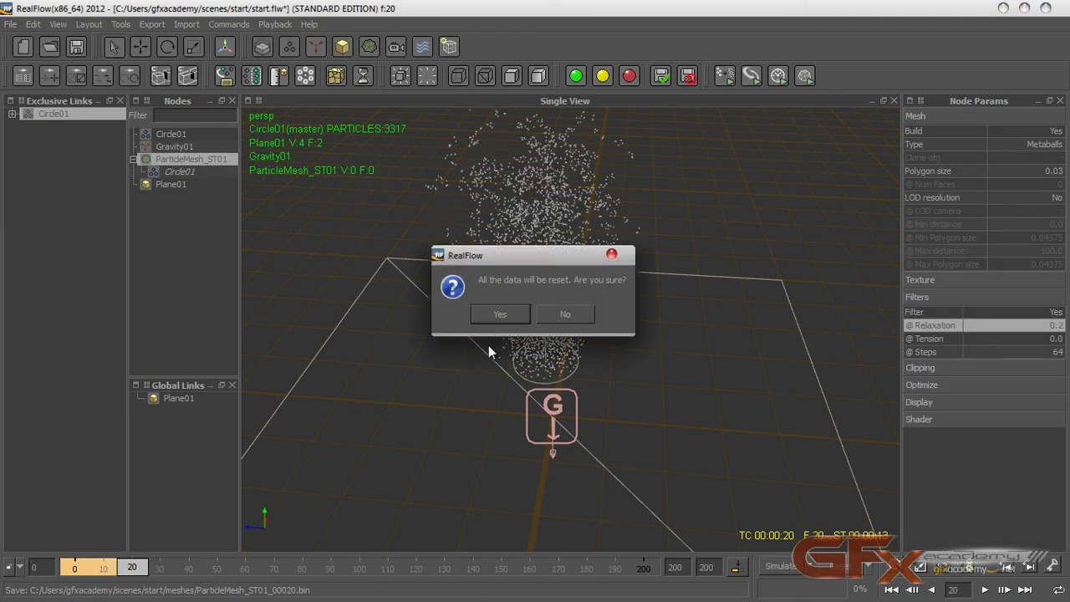
pyautogui.click(499, 316)
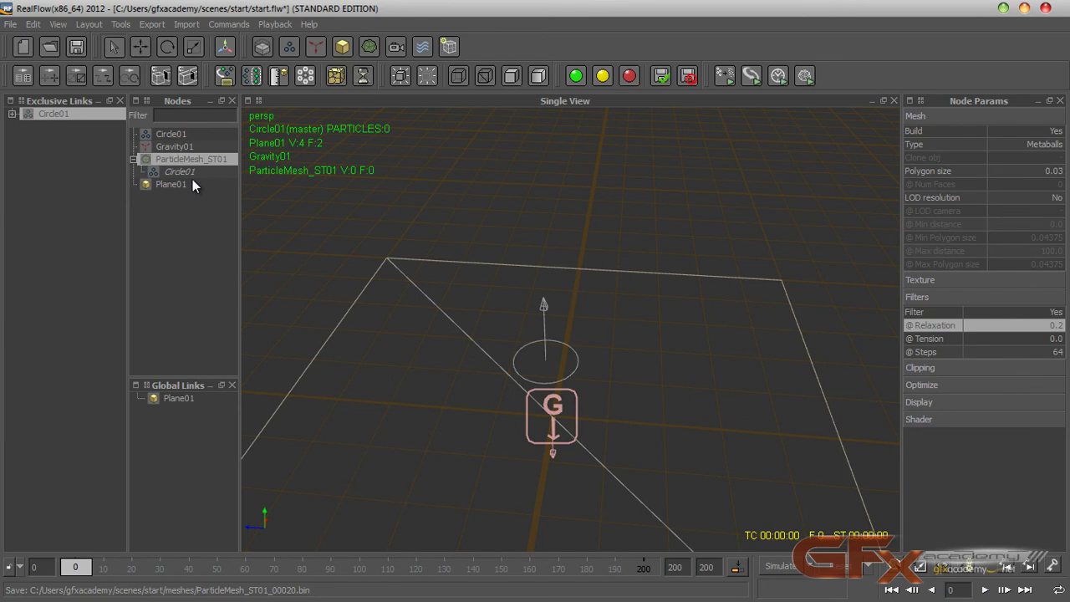
# Set the Circle01 emitter's particle resolution to 5
pyautogui.click(172, 134)
pyautogui.click(1016, 299)
pyautogui.write('5')
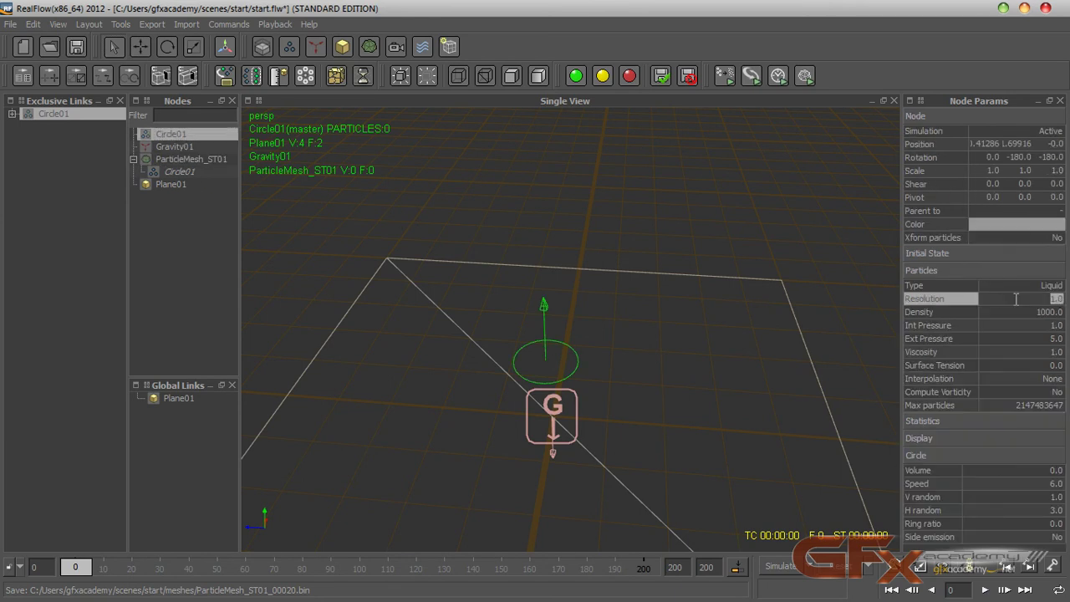
pyautogui.press('Return')
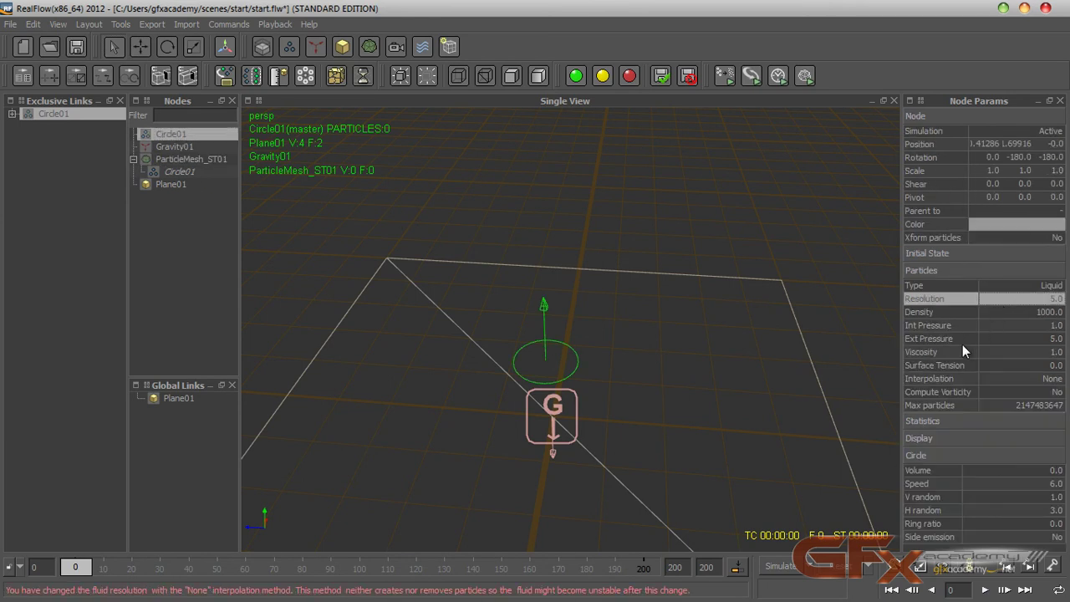
# Change the display color of ParticleMesh_ST01 to magenta (RGB 255, 0, 255) and deselect the mesh
pyautogui.click(201, 158)
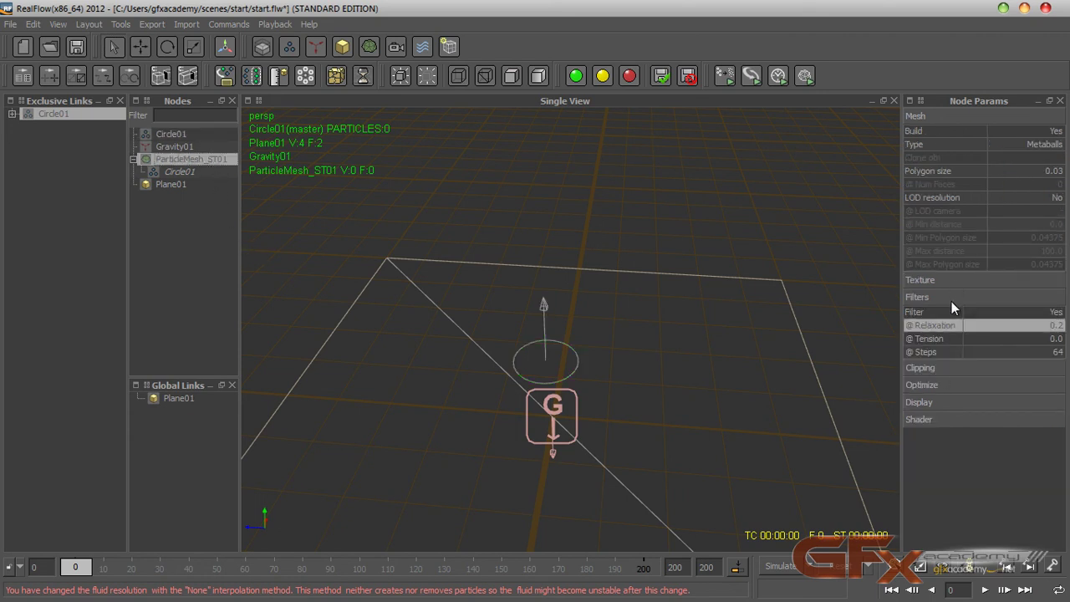
pyautogui.click(949, 402)
pyautogui.click(987, 432)
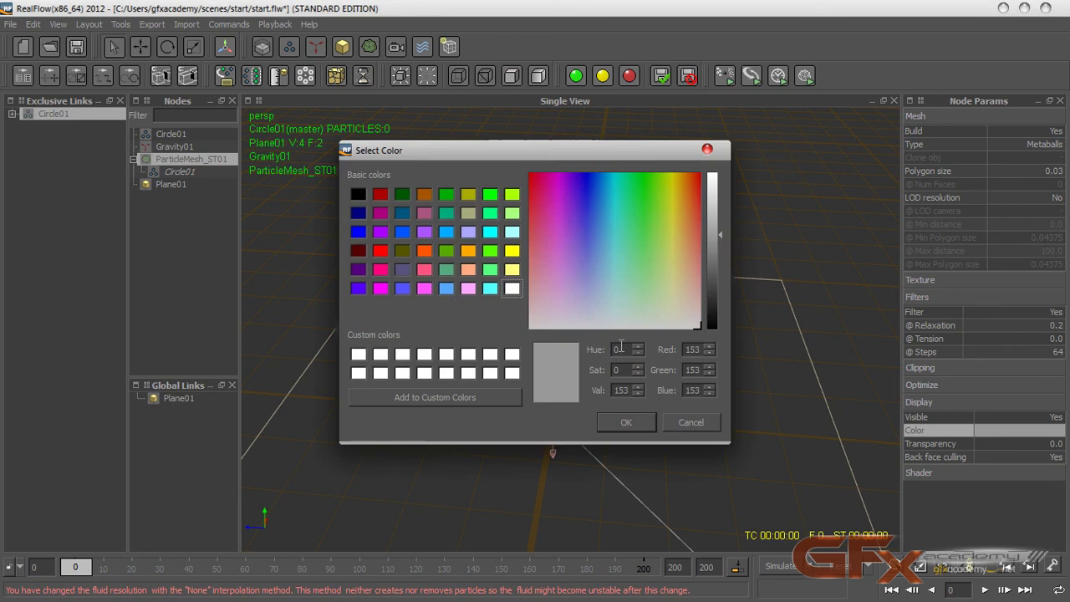
pyautogui.click(382, 288)
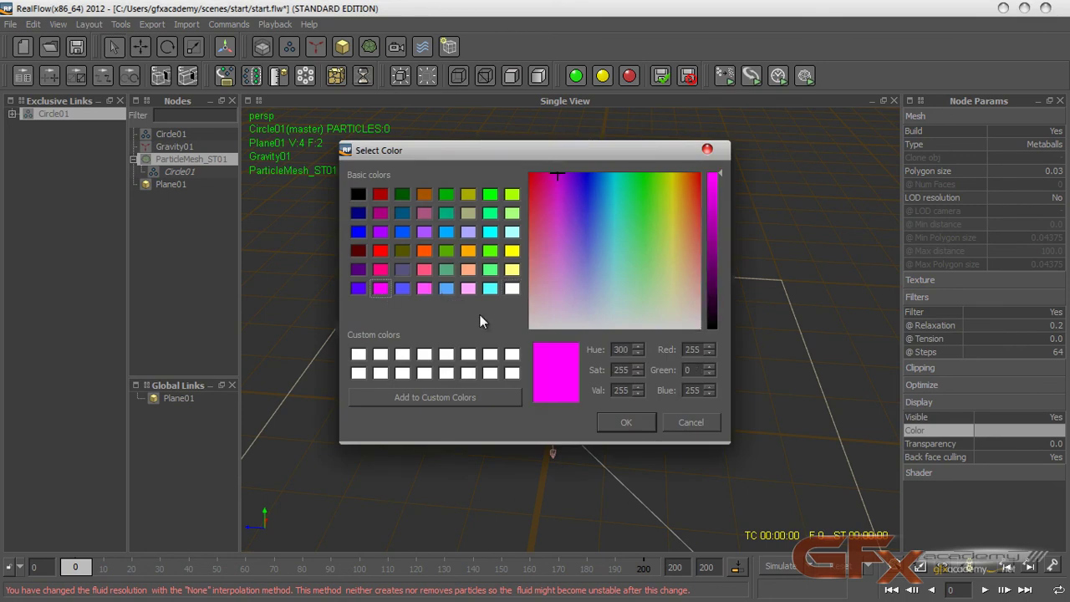
pyautogui.click(625, 422)
pyautogui.click(621, 468)
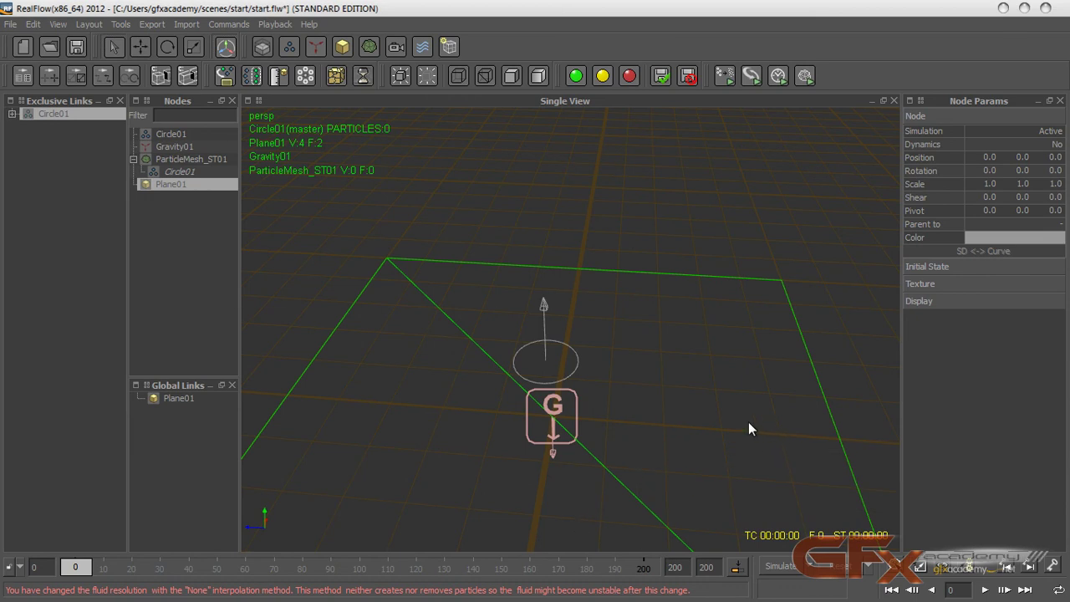
# Simulate the higher-resolution emitter to about frame 18, examine the magenta mesh from above and from the side, and stop
pyautogui.click(779, 563)
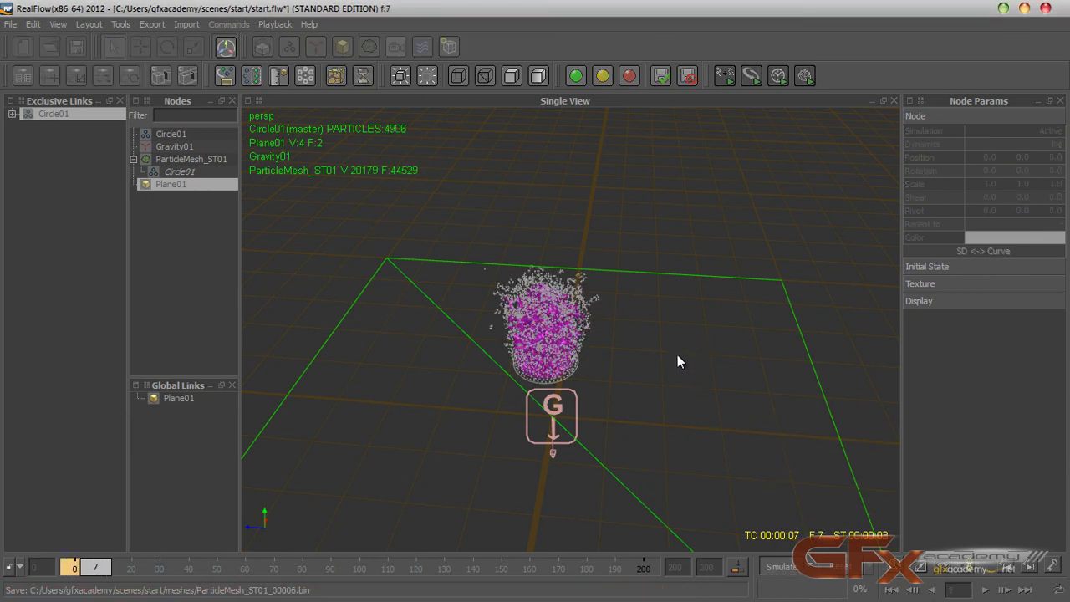
pyautogui.keyDown('alt'); pyautogui.moveTo(677, 363); pyautogui.dragTo(603, 390); pyautogui.keyUp('alt')
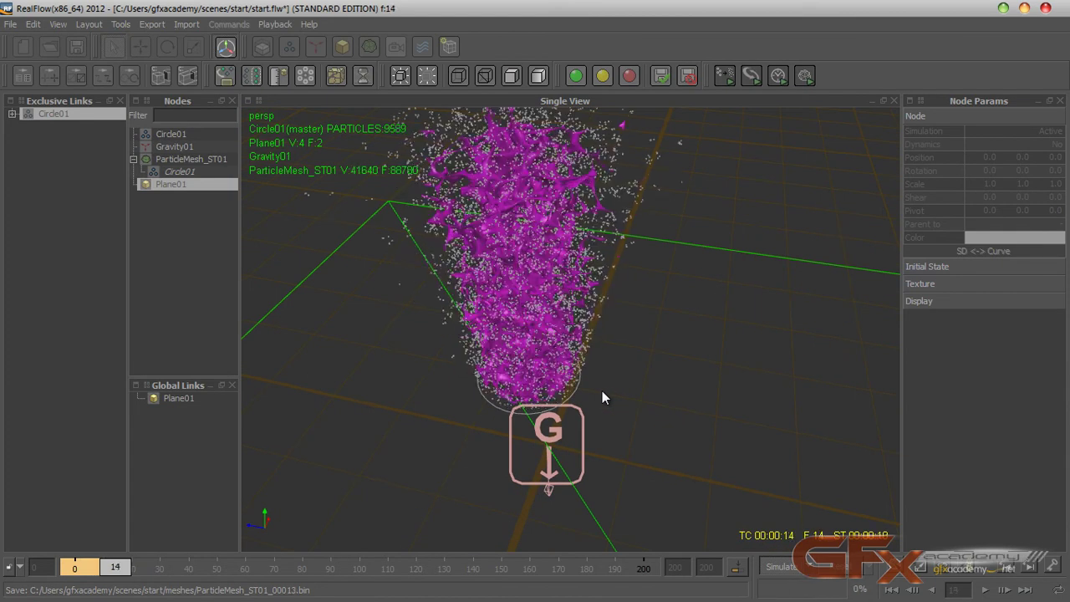
pyautogui.keyDown('alt'); pyautogui.moveTo(599, 377); pyautogui.dragTo(617, 320); pyautogui.keyUp('alt')
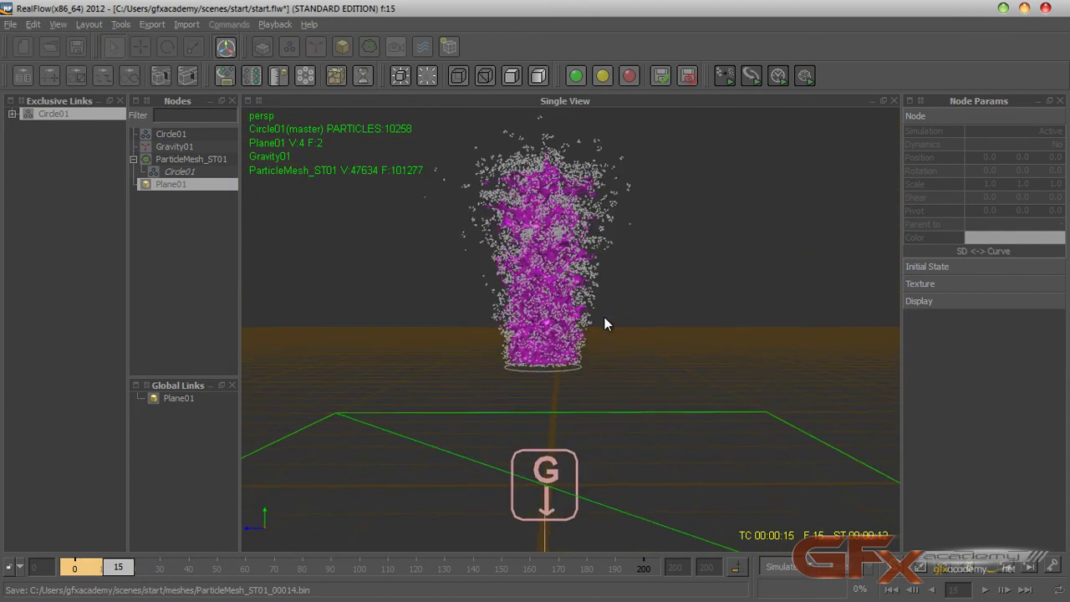
pyautogui.click(189, 159)
pyautogui.click(314, 219)
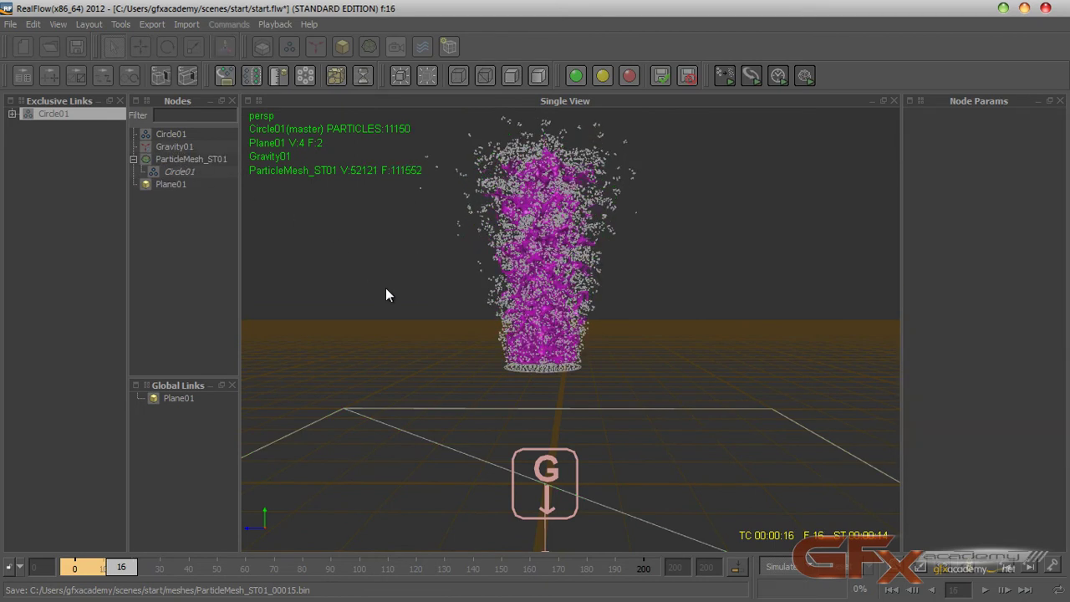
pyautogui.click(778, 567)
# Return to frame 0, play back the cached simulation frames, and rewind to frame 0
pyautogui.click(891, 590)
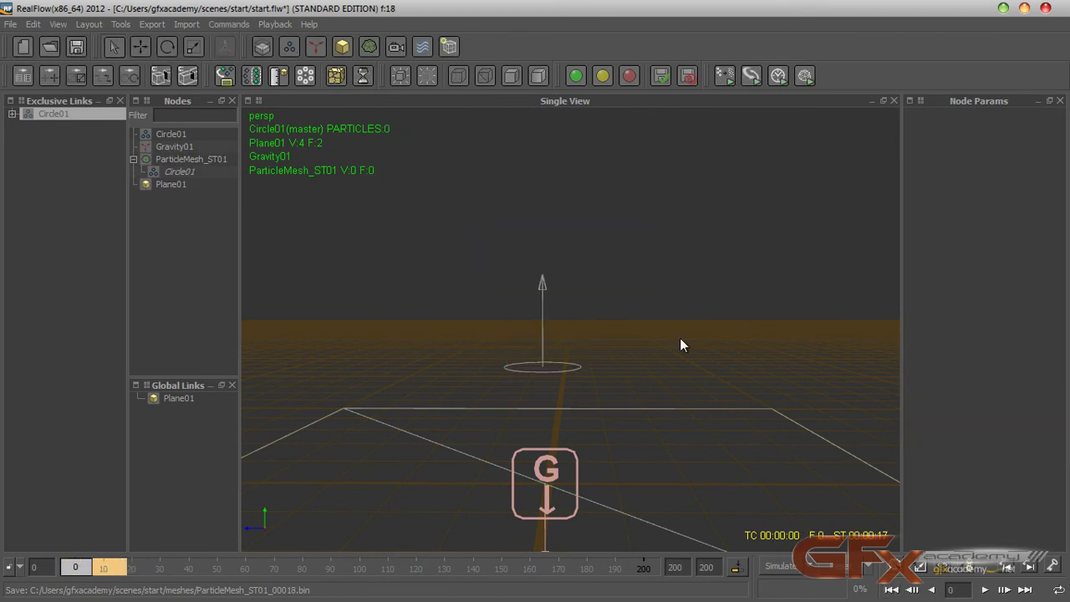
pyautogui.click(984, 590)
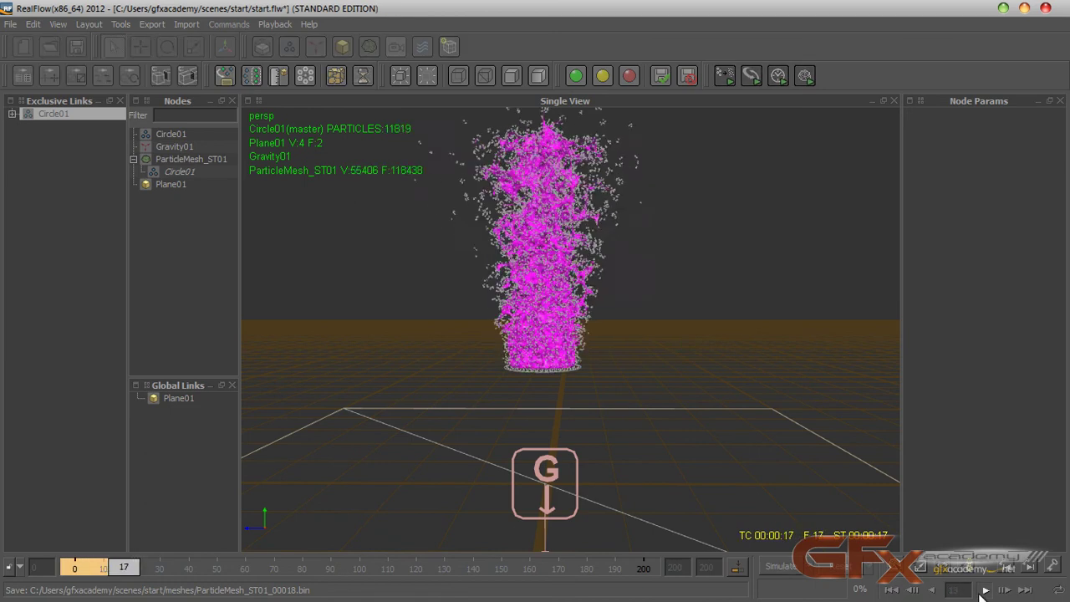
pyautogui.click(984, 589)
pyautogui.click(891, 590)
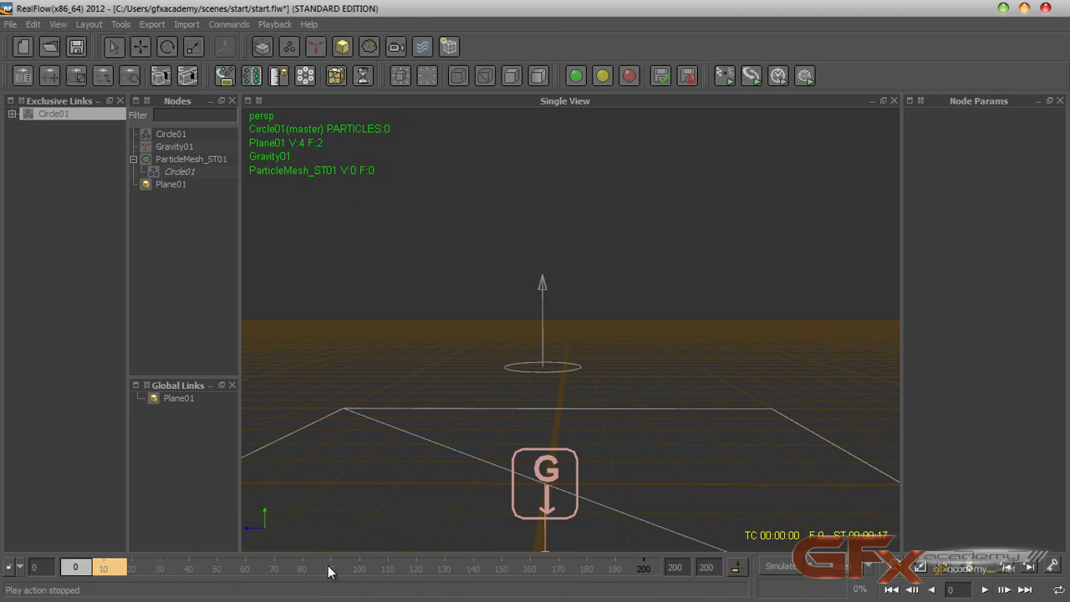
# Set the blend factor of the Circle01 entry inside ParticleMesh_ST01 to 50
pyautogui.click(182, 159)
pyautogui.click(189, 172)
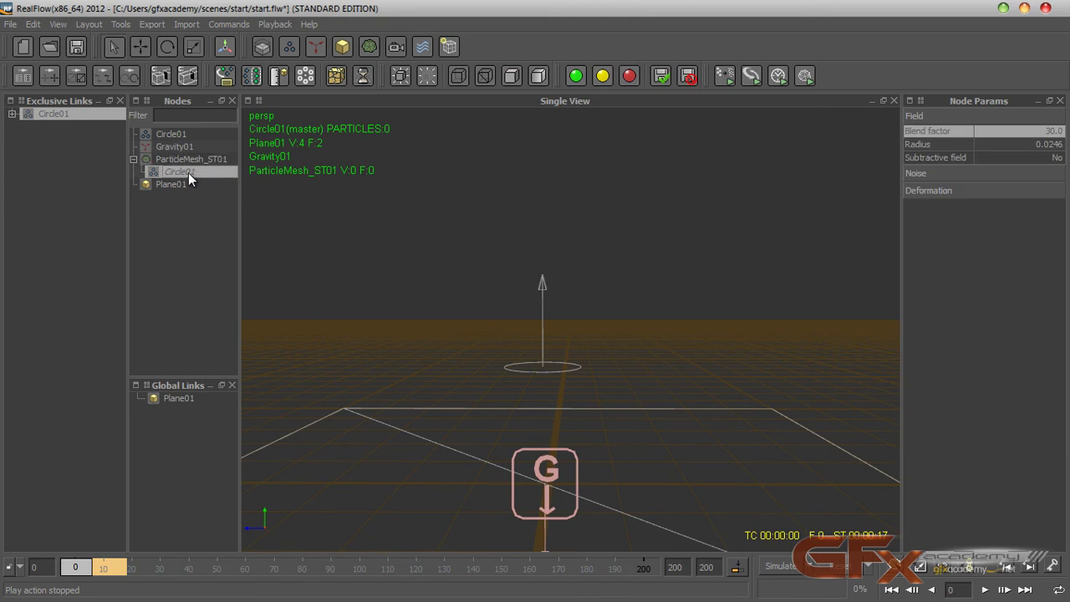
pyautogui.doubleClick(1033, 131)
pyautogui.write('50')
pyautogui.press('Return')
# Reset the scene and run a new simulation with the updated blend factor, viewing the emitter from a raised angle
pyautogui.click(846, 570)
pyautogui.click(500, 313)
pyautogui.click(784, 572)
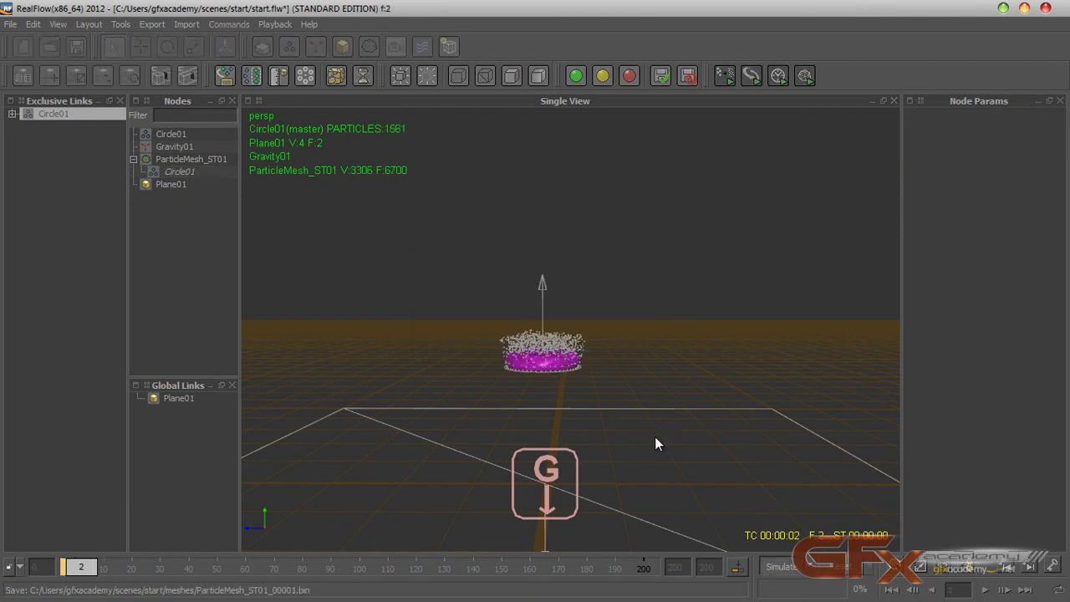
pyautogui.keyDown('alt'); pyautogui.moveTo(672, 384); pyautogui.dragTo(639, 333); pyautogui.keyUp('alt')
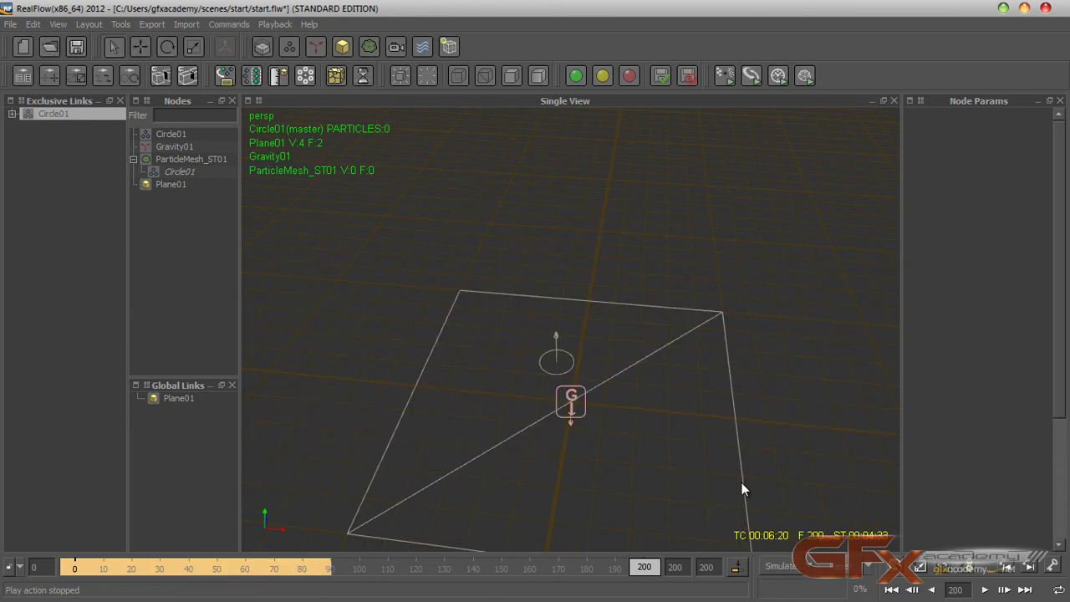
# Play back the cached simulation from frame 0 to about frame 88, examine the mesh from several angles, and rewind
pyautogui.click(892, 589)
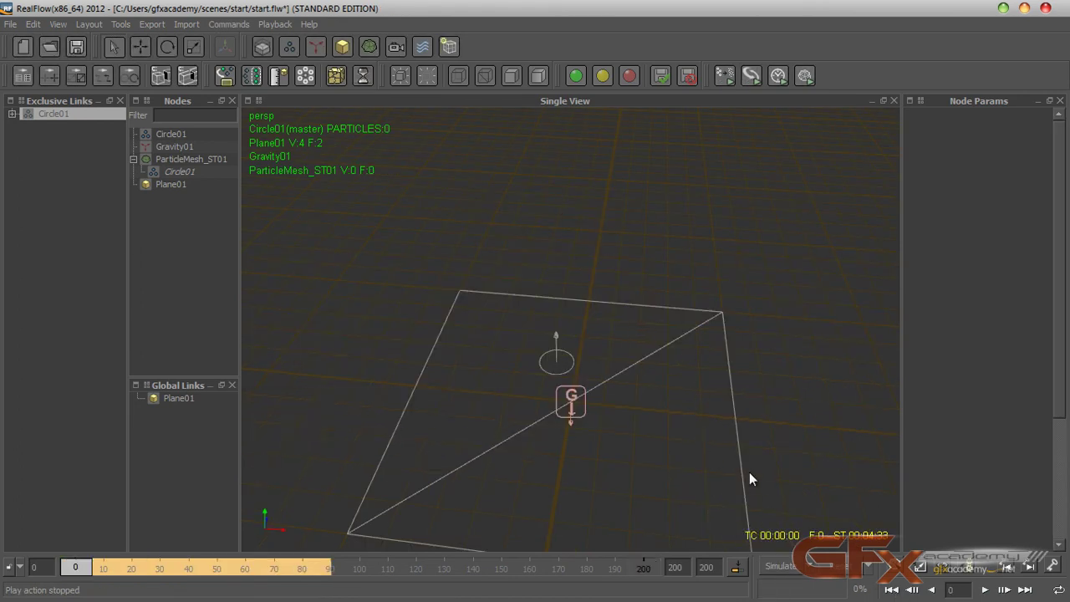
pyautogui.click(985, 590)
pyautogui.keyDown('alt'); pyautogui.moveTo(631, 447); pyautogui.dragTo(643, 312); pyautogui.keyUp('alt')
pyautogui.scroll(2, 681, 353)
pyautogui.scroll(2, 682, 352)
pyautogui.click(643, 315)
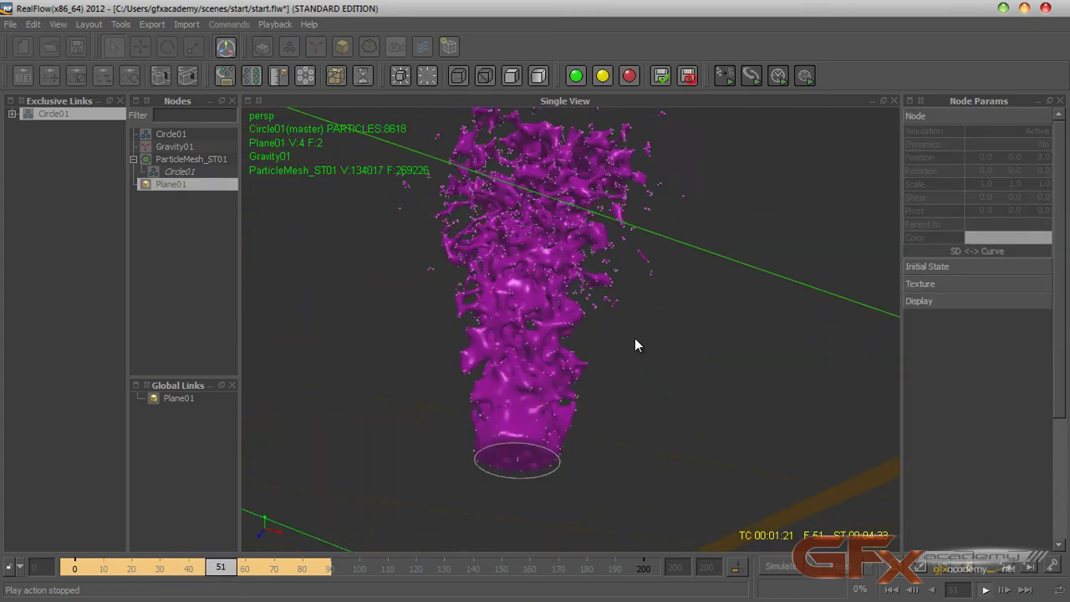
pyautogui.keyDown('alt'); pyautogui.moveTo(593, 298); pyautogui.dragTo(587, 437); pyautogui.keyUp('alt')
pyautogui.click(590, 415)
pyautogui.click(709, 400)
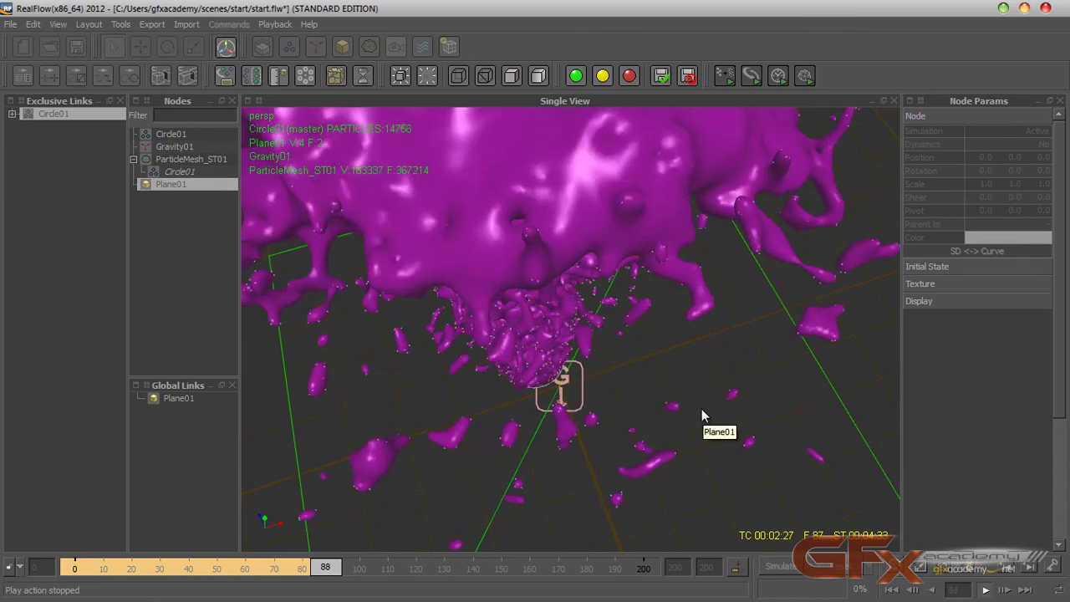
pyautogui.click(893, 590)
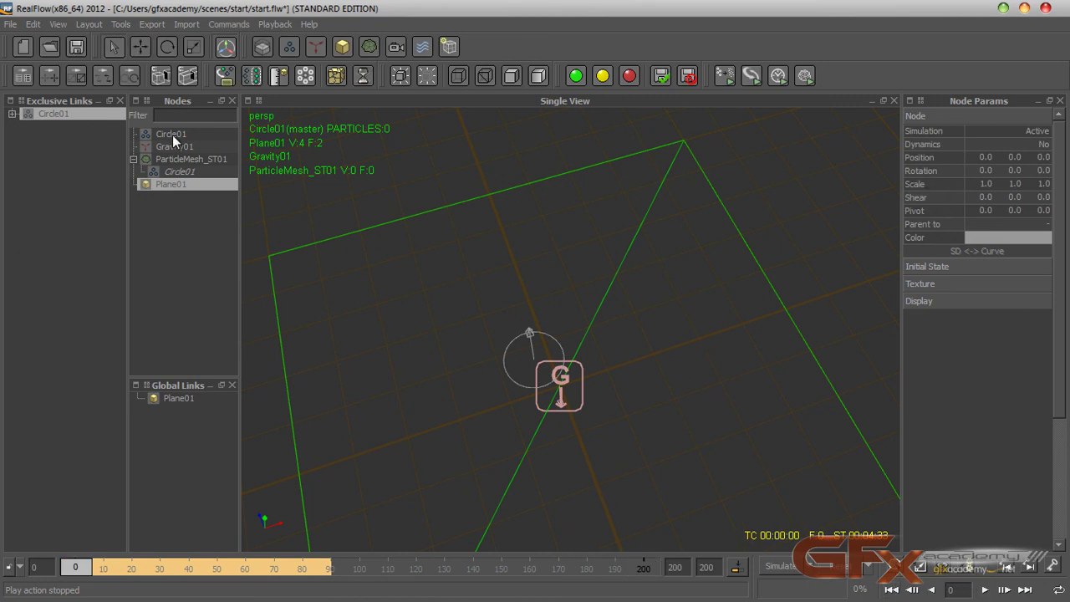
# Play back the cached simulation, pause at frame 17, and examine the mesh surface up close and from above
pyautogui.click(985, 589)
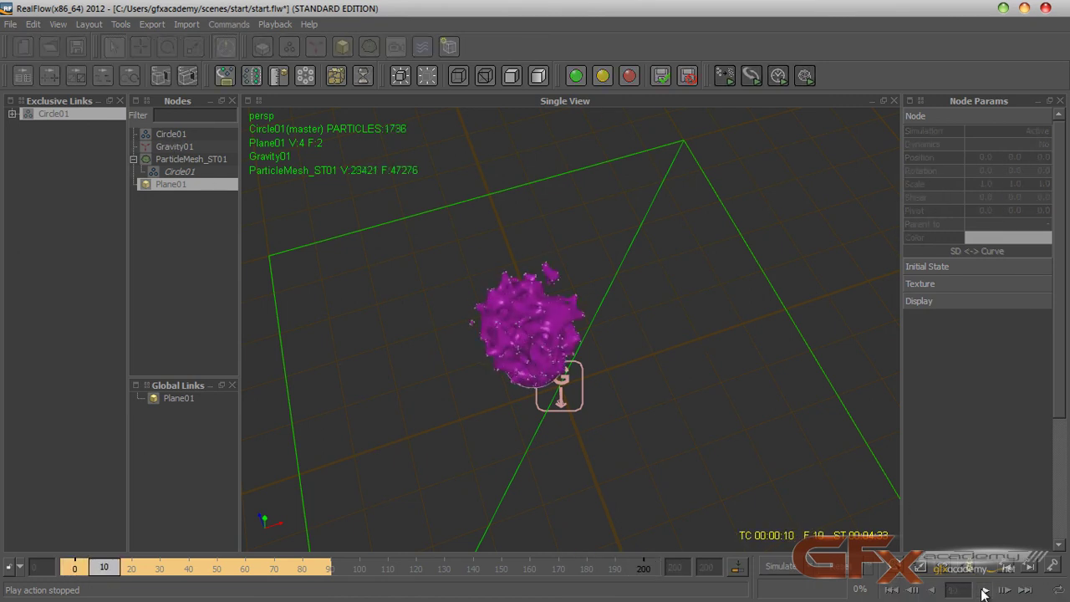
pyautogui.keyDown('alt'); pyautogui.moveTo(684, 435); pyautogui.dragTo(702, 249); pyautogui.keyUp('alt')
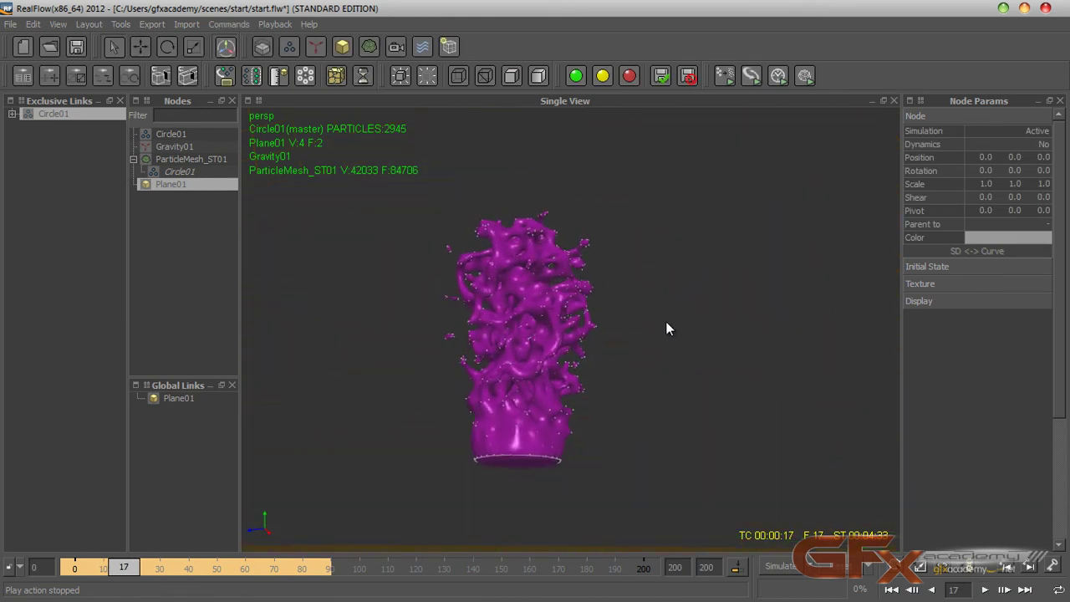
pyautogui.scroll(3, 669, 317)
pyautogui.scroll(-2, 666, 322)
pyautogui.scroll(2, 666, 324)
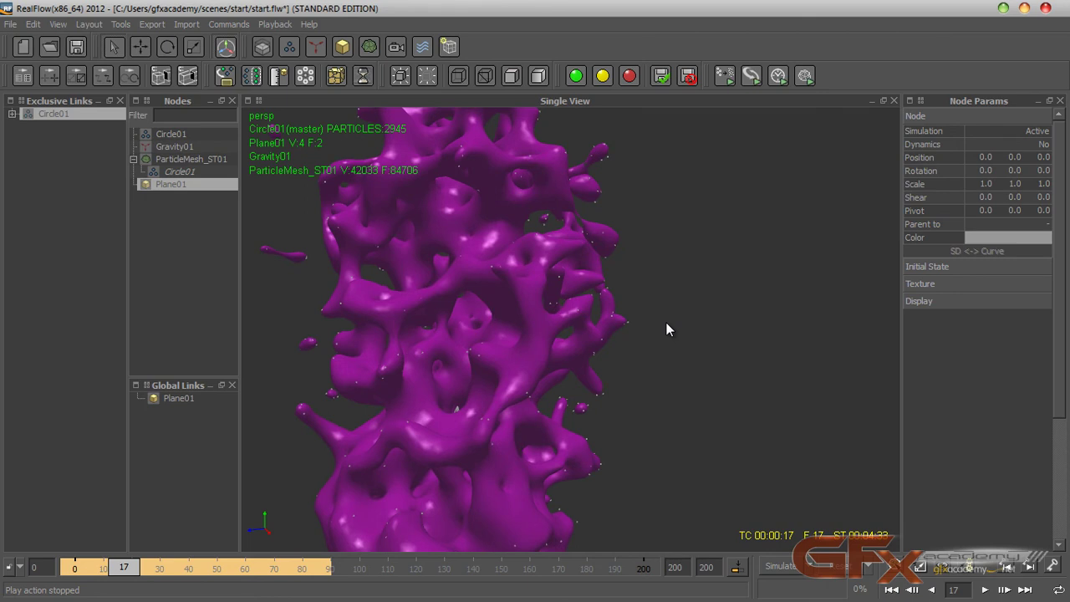
pyautogui.scroll(-5, 666, 323)
pyautogui.keyDown('alt'); pyautogui.moveTo(642, 354); pyautogui.dragTo(590, 492); pyautogui.keyUp('alt')
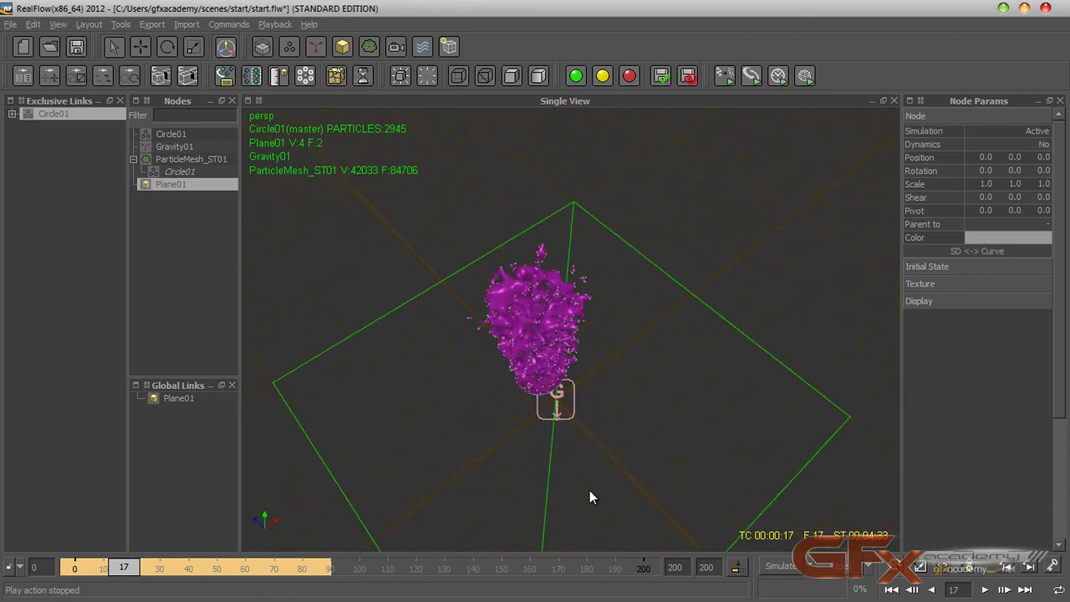
# Resume the cached playback from frame 17, pause at frame 46 to examine the mesh from different angles, and rewind
pyautogui.click(985, 589)
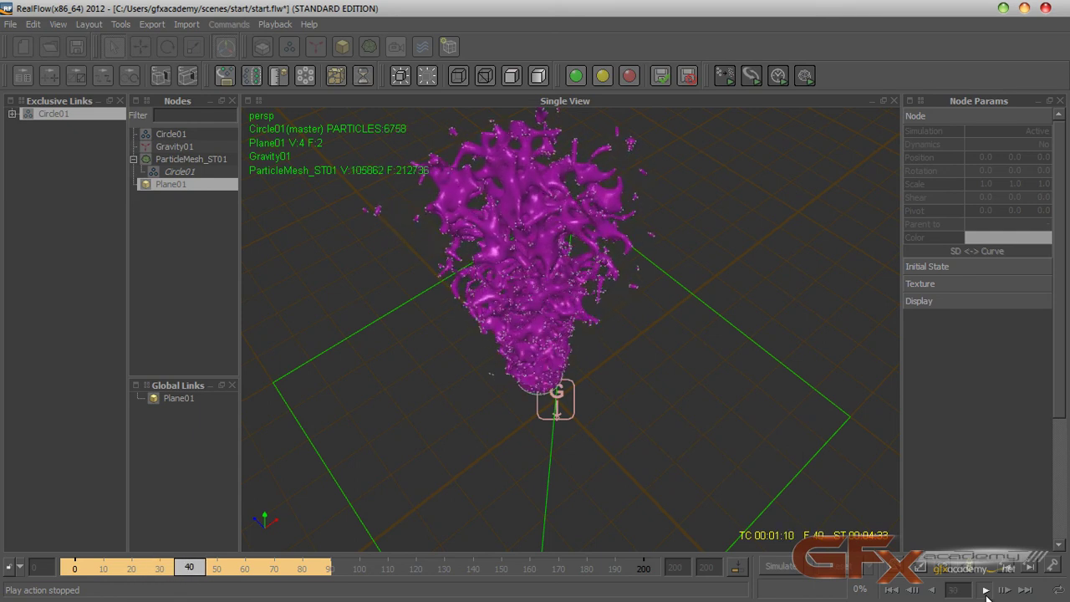
pyautogui.click(985, 590)
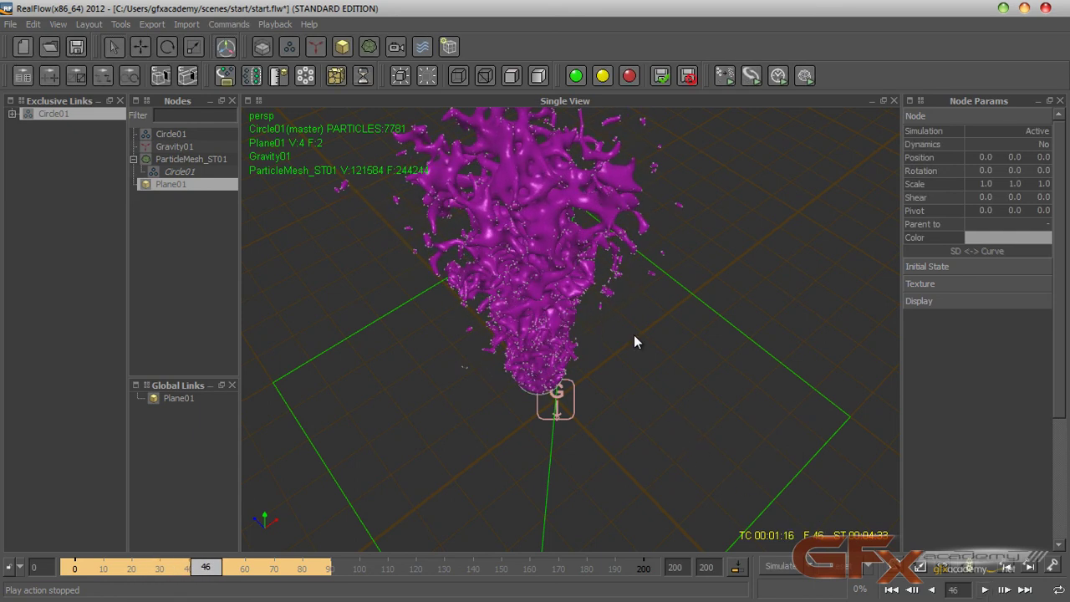
pyautogui.keyDown('alt'); pyautogui.moveTo(604, 318); pyautogui.dragTo(550, 494); pyautogui.keyUp('alt')
pyautogui.scroll(-4, 600, 350)
pyautogui.click(892, 590)
pyautogui.keyDown('alt'); pyautogui.moveTo(530, 456); pyautogui.dragTo(577, 429); pyautogui.keyUp('alt')
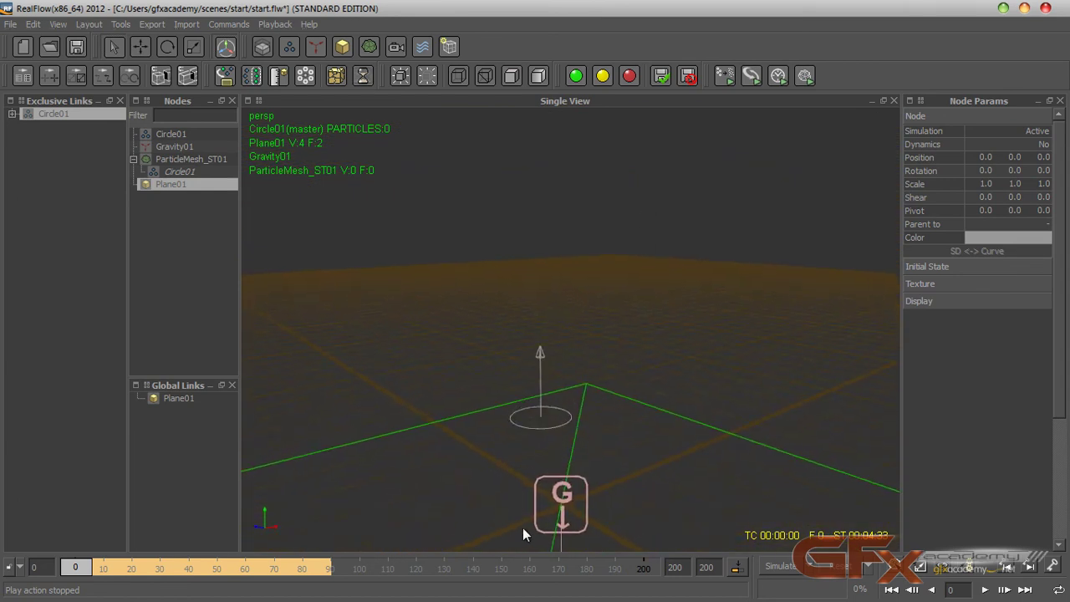
# Reset the scene data and run a new simulation to about frame 7
pyautogui.click(892, 590)
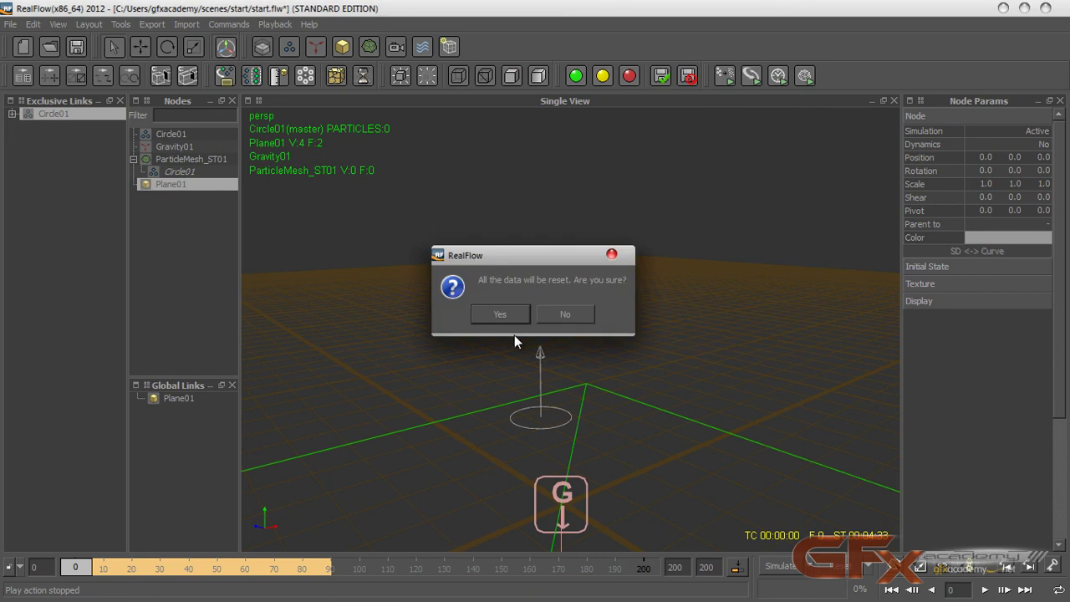
pyautogui.click(507, 317)
pyautogui.click(771, 568)
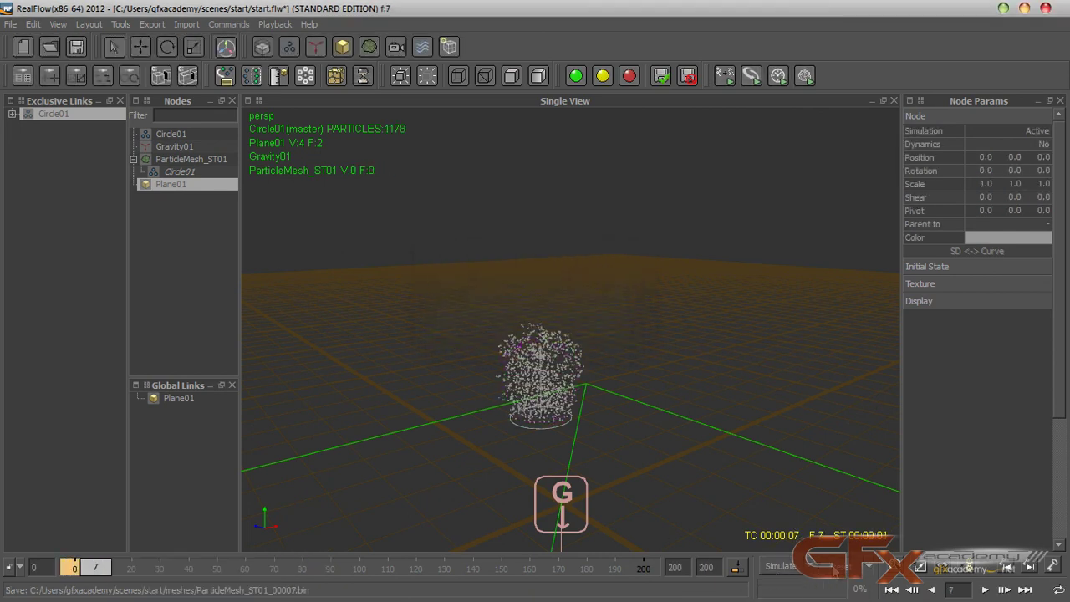
# Reset the scene again, then simulate and stop within frame 0, viewing the emitted particles from a raised angle
pyautogui.click(892, 589)
pyautogui.click(495, 314)
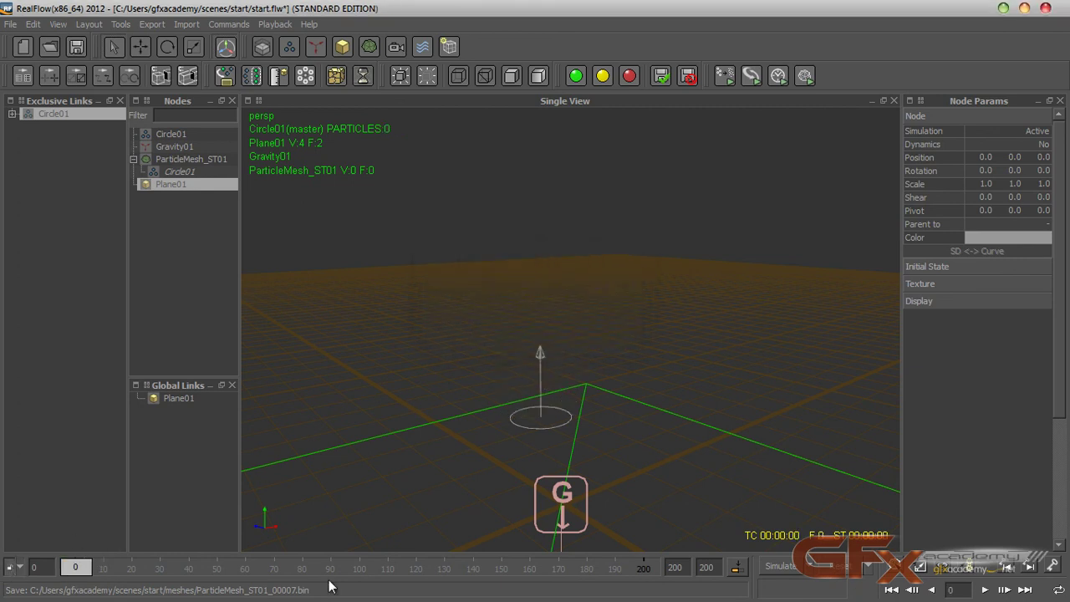
pyautogui.click(776, 568)
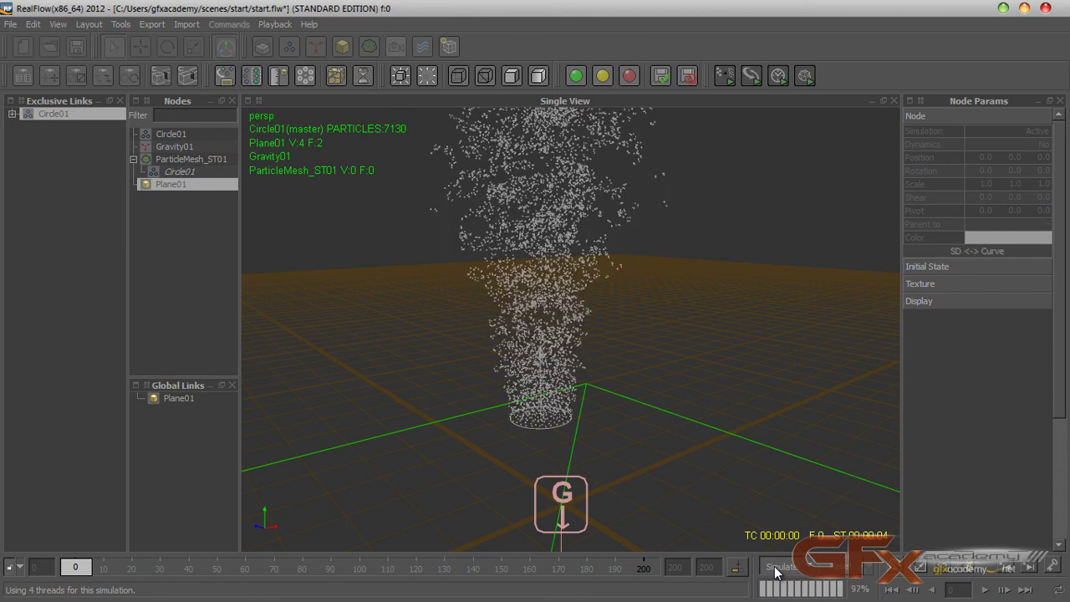
pyautogui.click(776, 569)
pyautogui.scroll(-2, 524, 321)
pyautogui.keyDown('alt'); pyautogui.moveTo(524, 321); pyautogui.dragTo(558, 309); pyautogui.keyUp('alt')
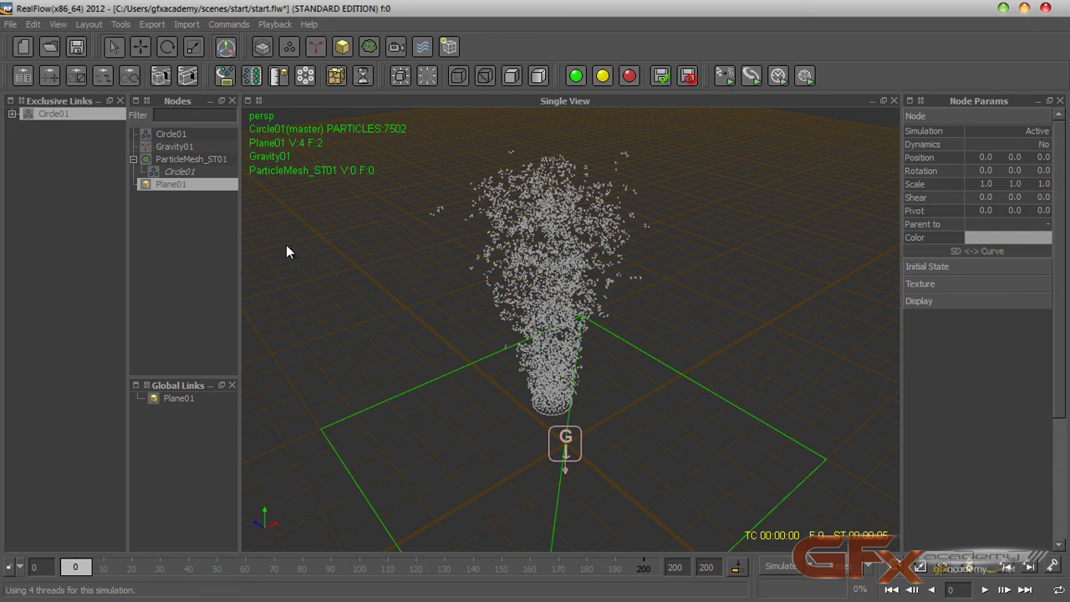
# Store the current particles as the initial state of the Circle01 emitter and have Use Initial State set to Yes
pyautogui.click(189, 135)
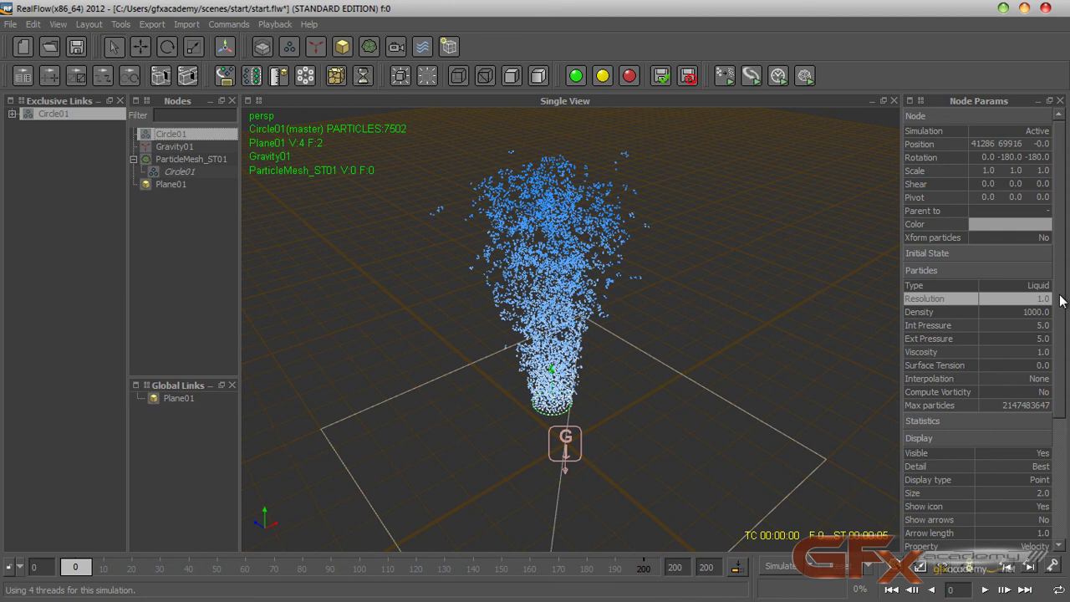
pyautogui.click(951, 253)
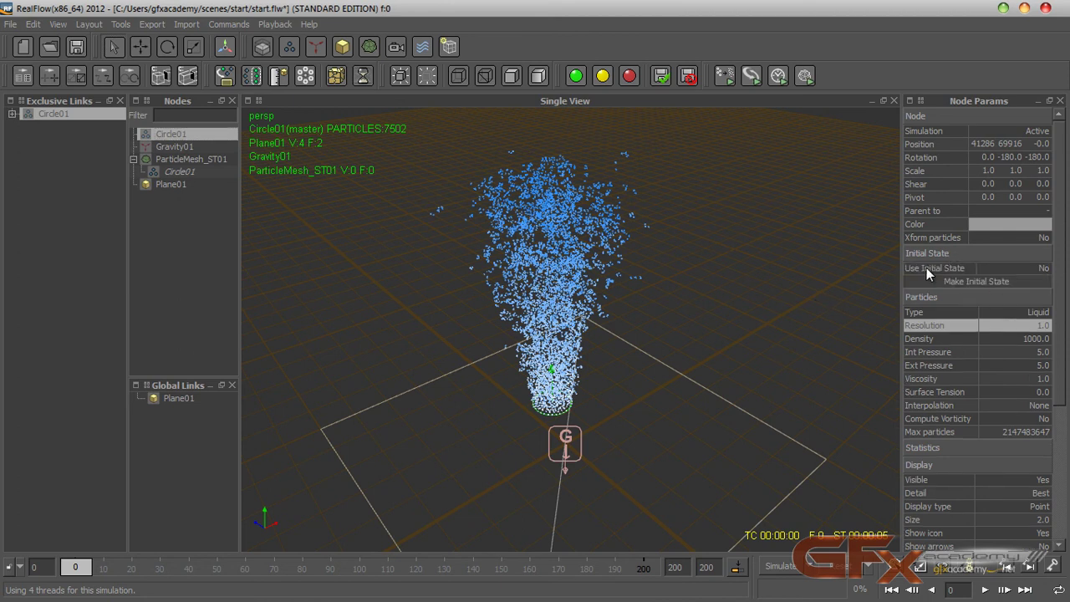
pyautogui.click(991, 270)
pyautogui.click(968, 283)
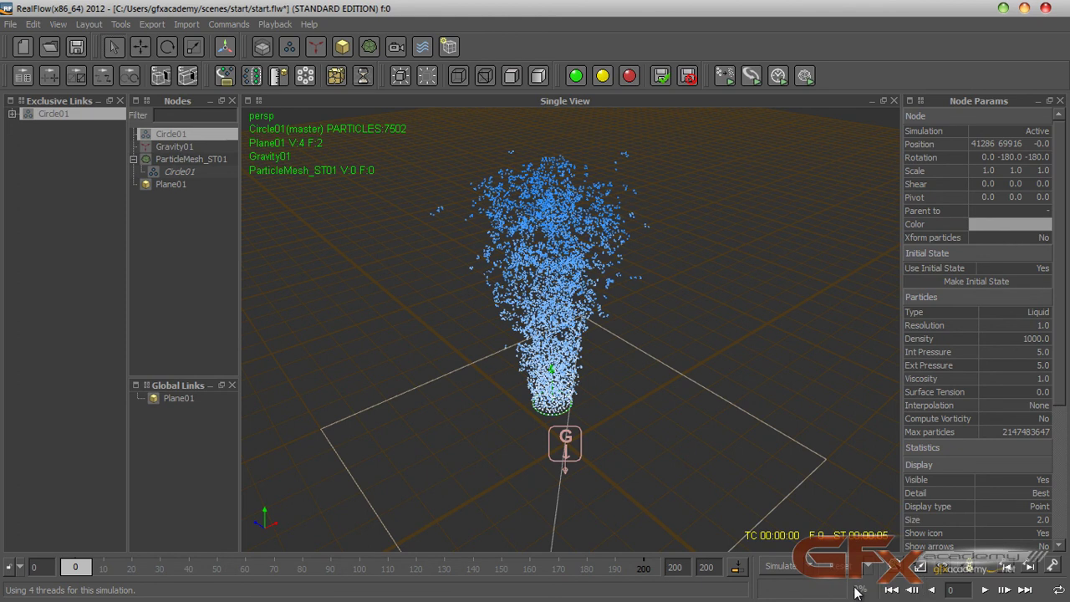
# Reset and simulate from the stored initial state to about frame 7, examining the mesh from low and raised angles
pyautogui.click(830, 570)
pyautogui.click(521, 316)
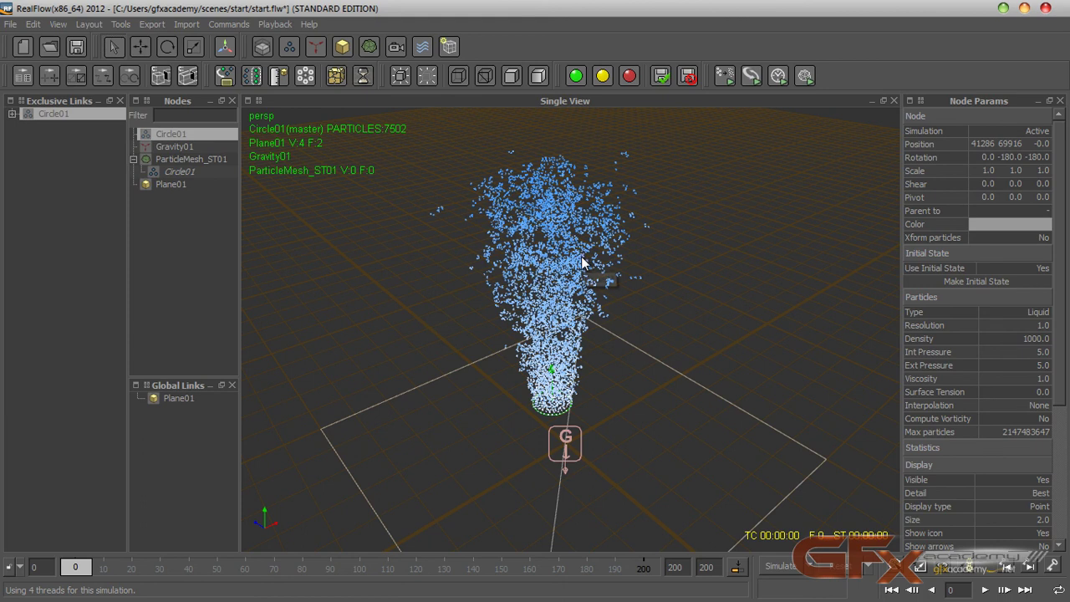
pyautogui.click(771, 568)
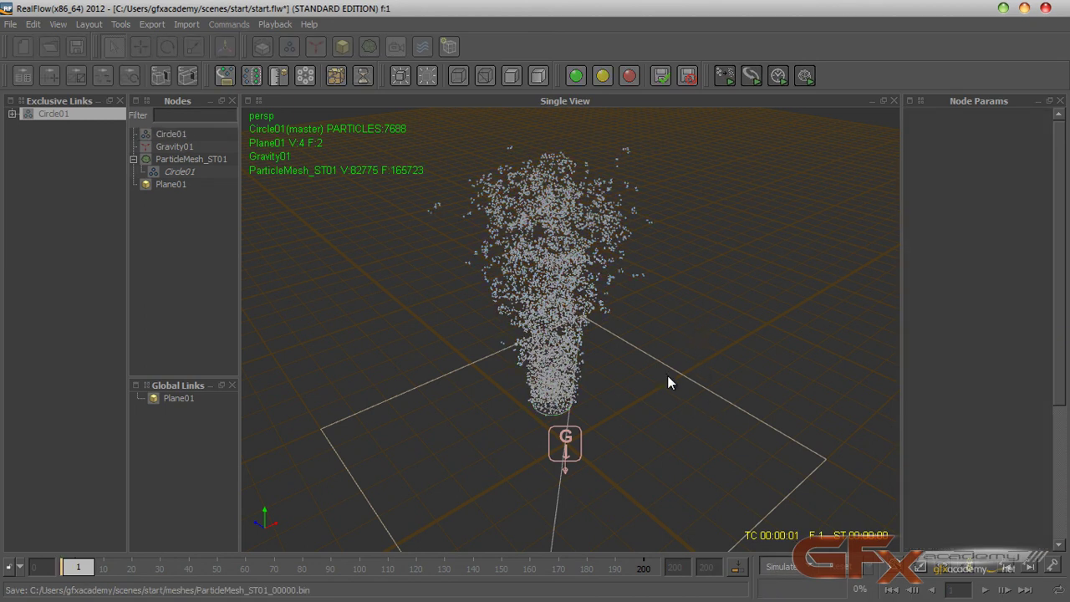
pyautogui.click(210, 160)
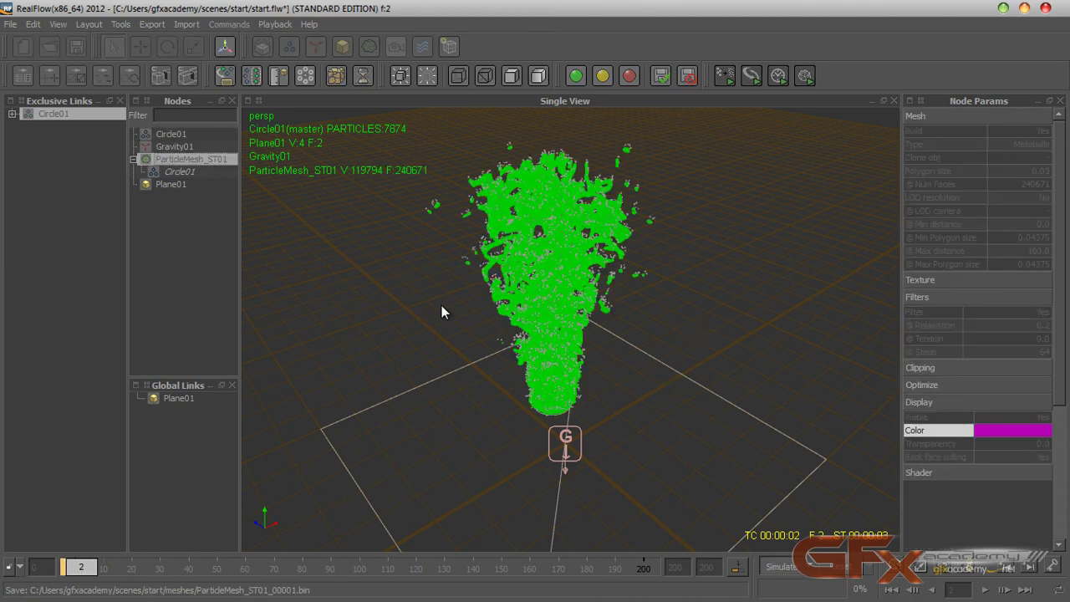
pyautogui.click(667, 370)
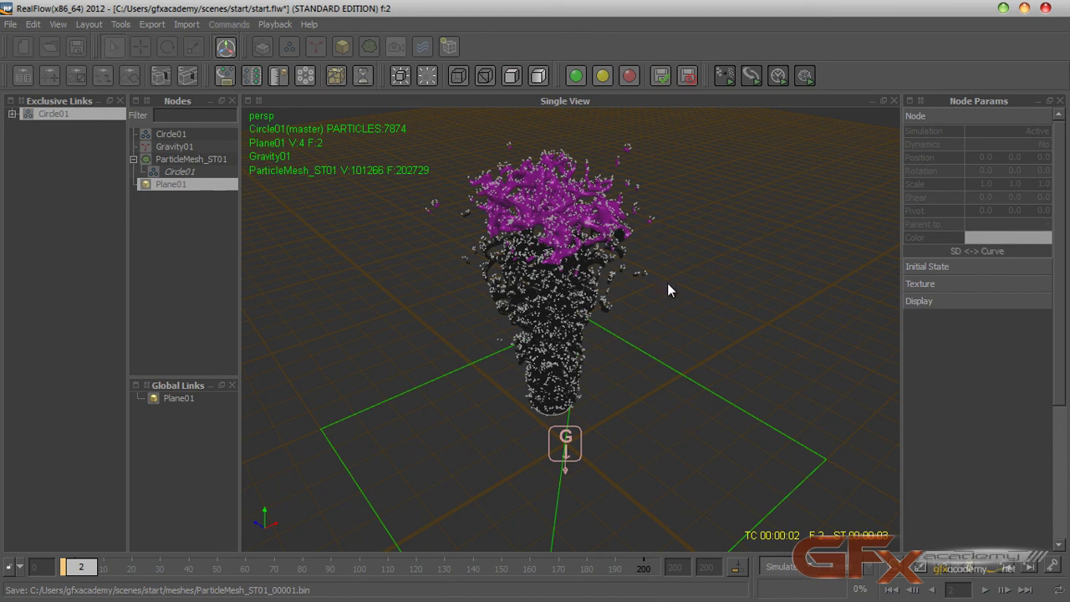
pyautogui.click(553, 256)
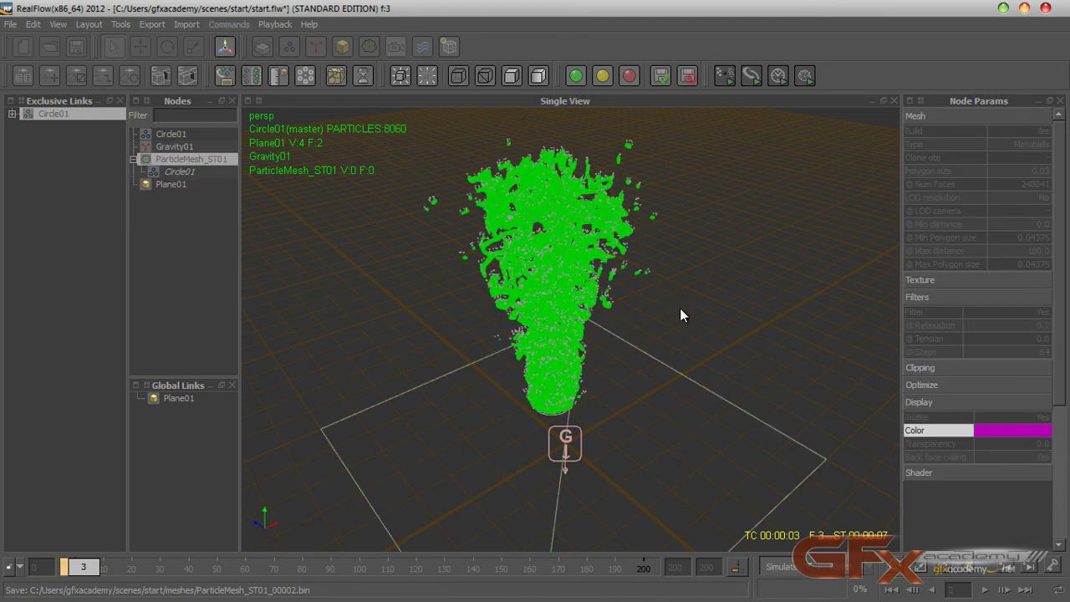
pyautogui.keyDown('alt'); pyautogui.moveTo(614, 432); pyautogui.dragTo(628, 363); pyautogui.keyUp('alt')
pyautogui.click(622, 359)
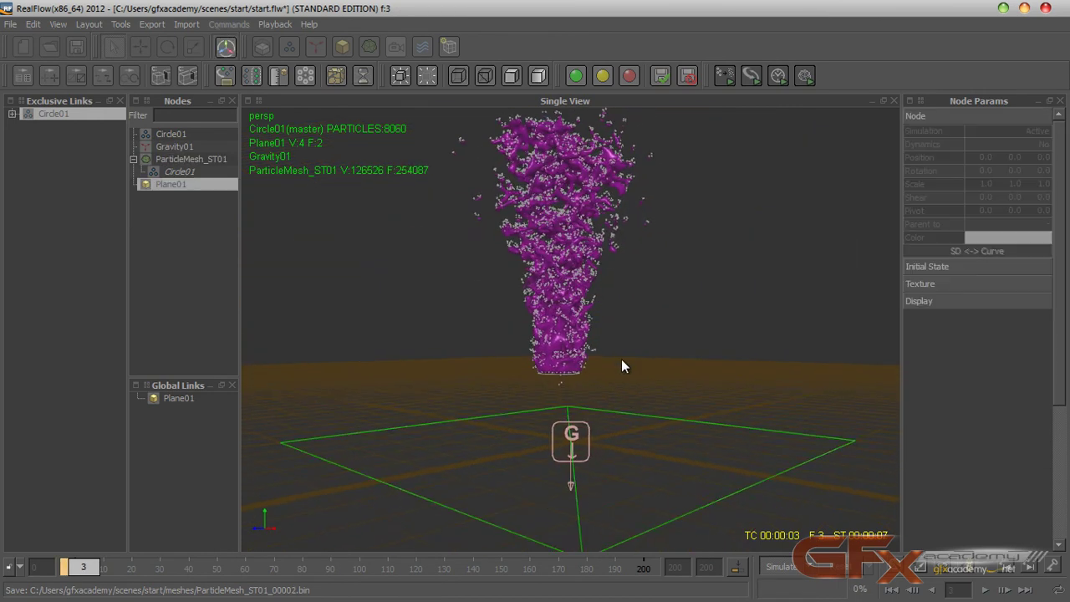
pyautogui.keyDown('alt'); pyautogui.moveTo(611, 313); pyautogui.dragTo(583, 464); pyautogui.keyUp('alt')
pyautogui.scroll(2, 594, 414)
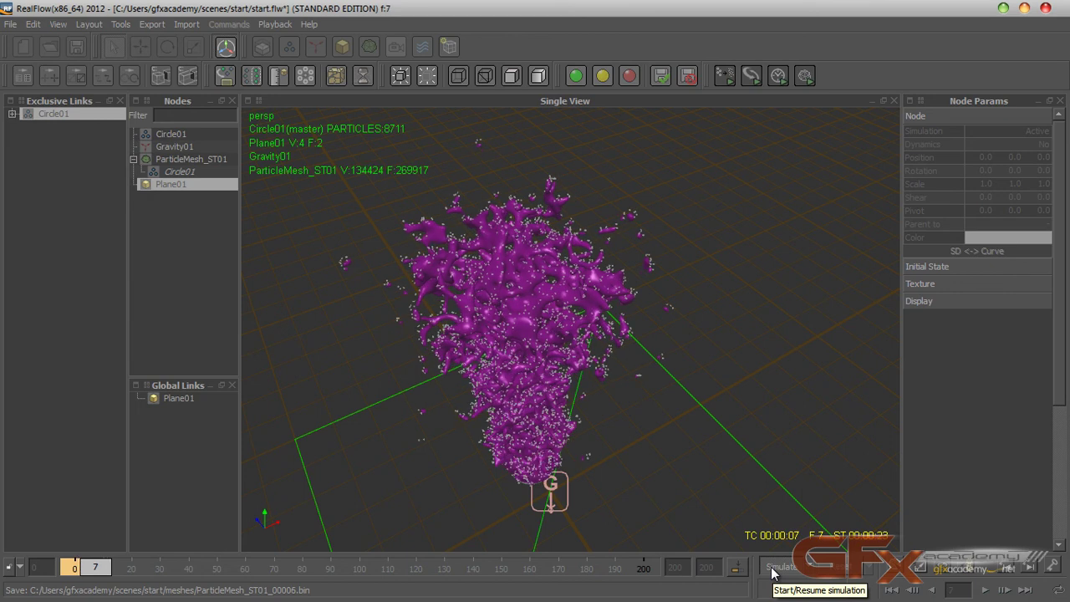
# Reset the simulation to the stored initial state at frame 0 and view the whole particle column
pyautogui.click(842, 576)
pyautogui.click(501, 315)
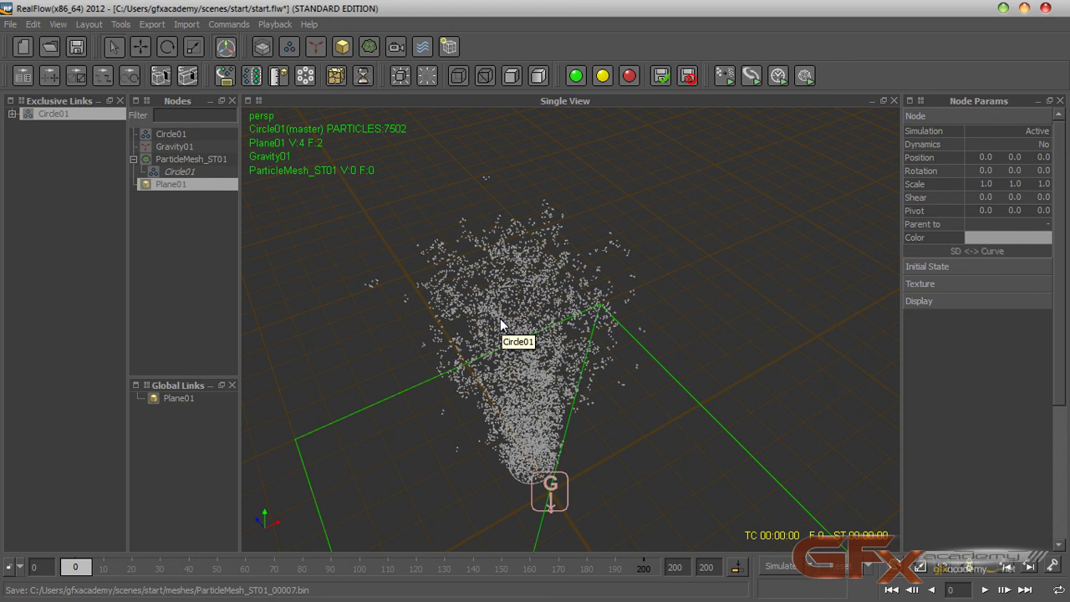
pyautogui.keyDown('alt'); pyautogui.moveTo(501, 325); pyautogui.dragTo(543, 383); pyautogui.keyUp('alt')
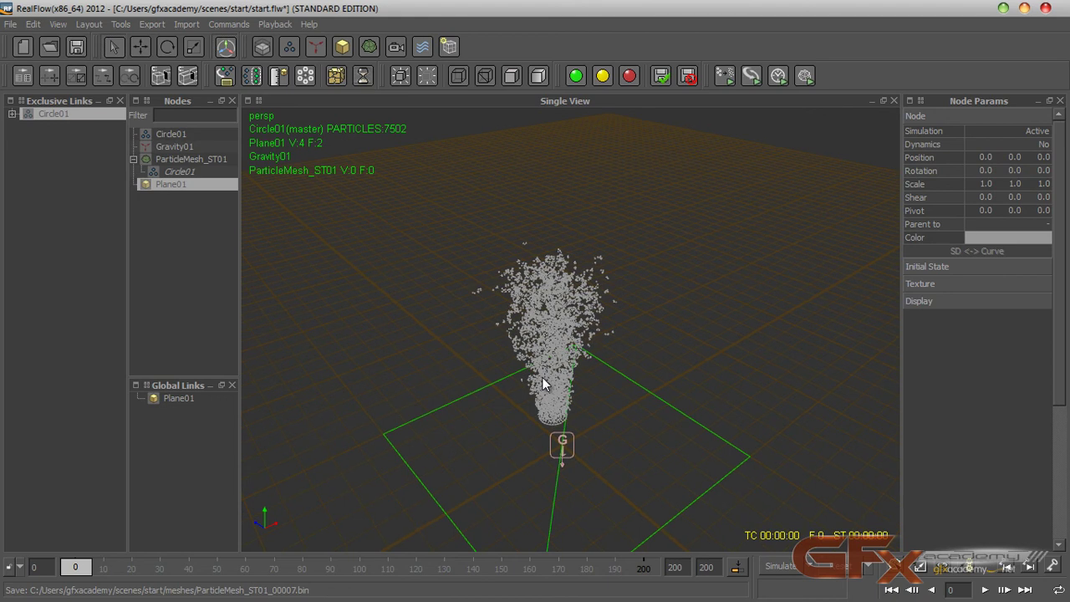